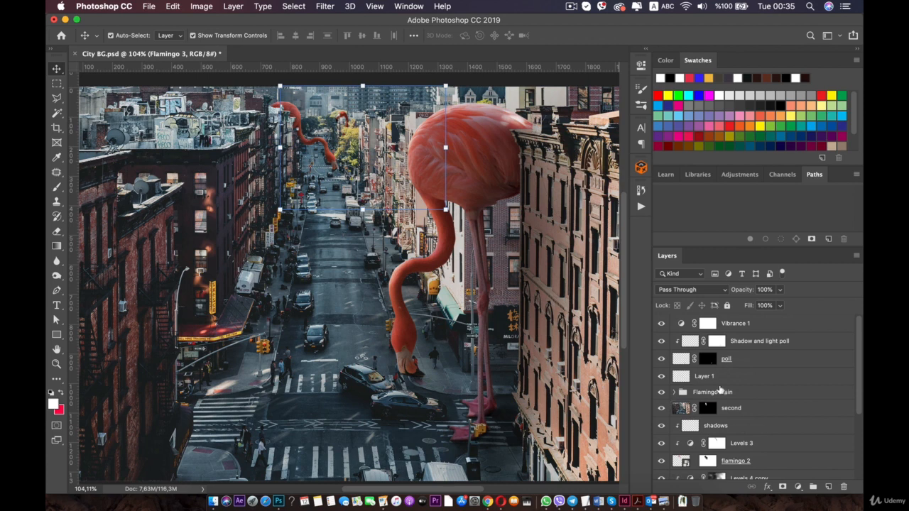
Add a clipped Curves adjustment to the Main flamingo layer in the Flamingo main group and move it above the Shadow layer.
click(719, 375)
click(710, 392)
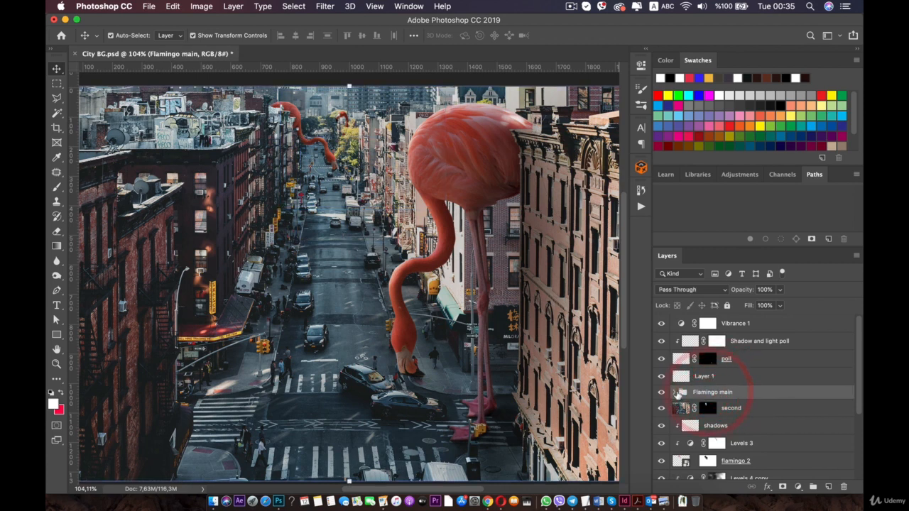
click(674, 392)
scroll(702, 397, down, 3)
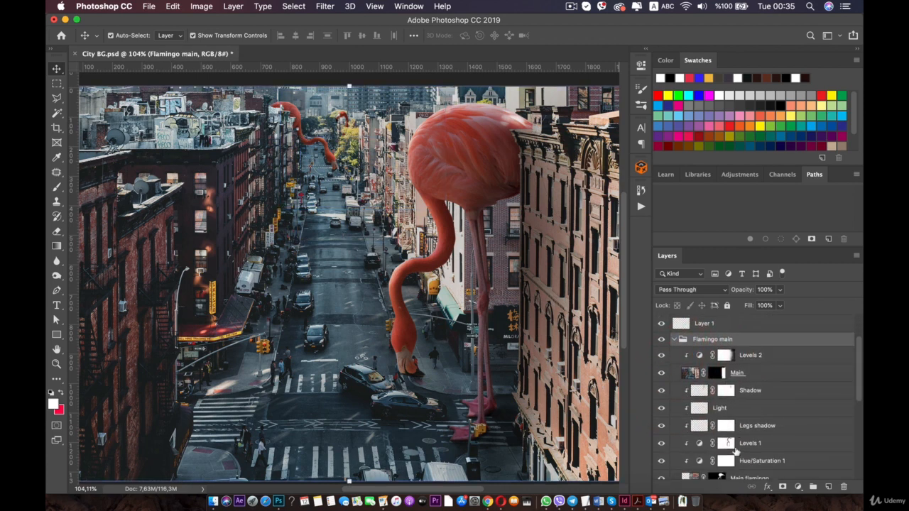
scroll(732, 445, down, 3)
click(746, 417)
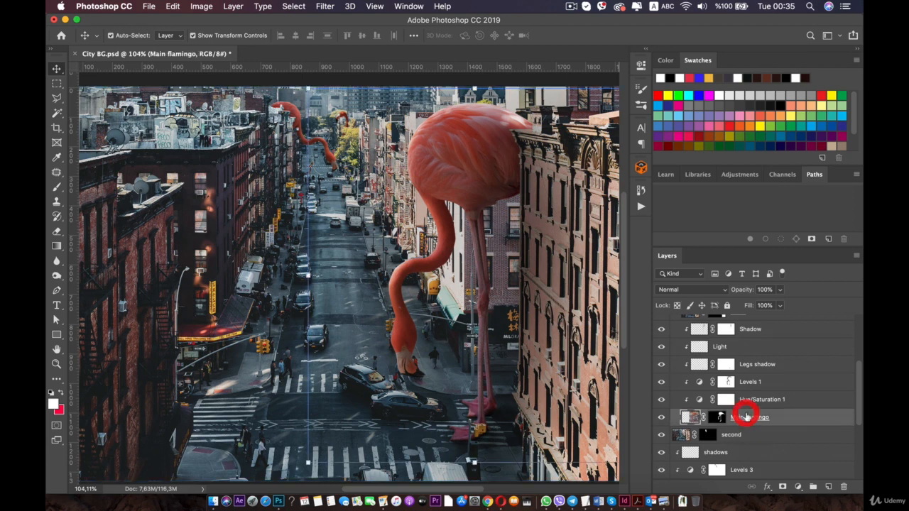
click(798, 487)
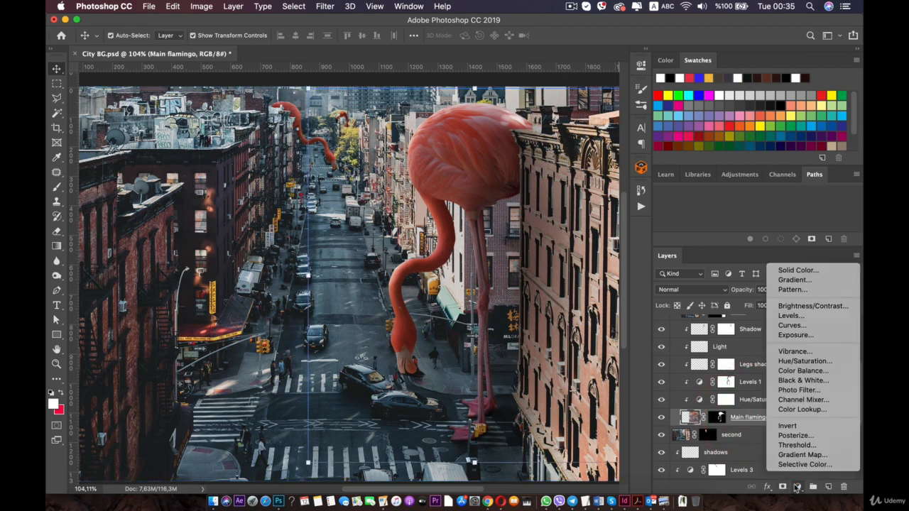
click(792, 327)
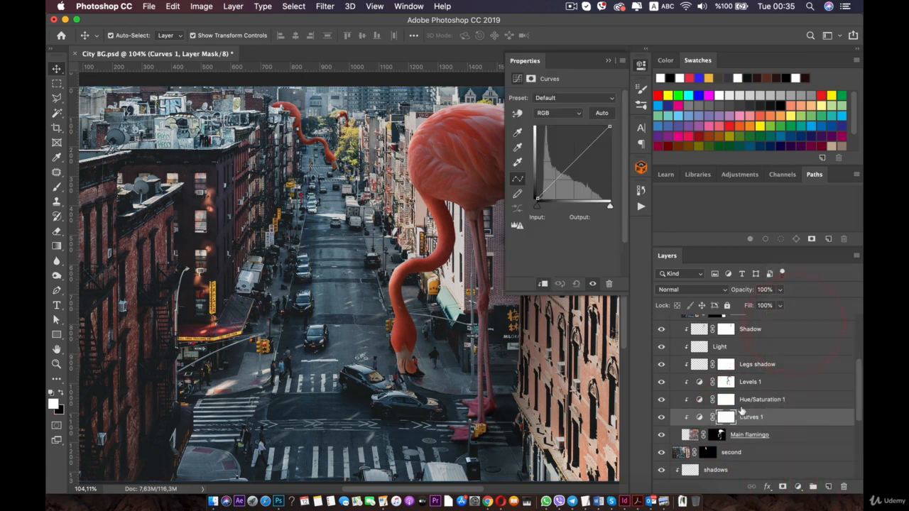
drag(740, 422, 732, 328)
scroll(730, 351, up, 3)
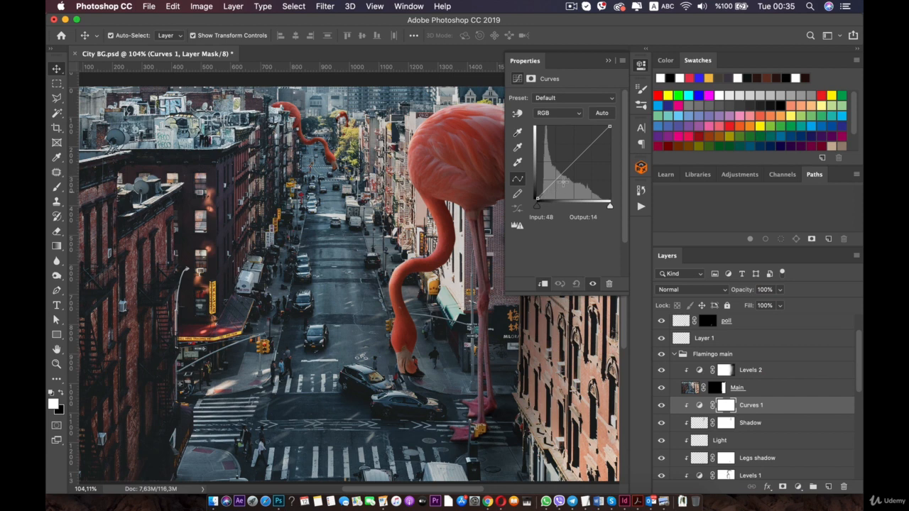
Add three points to the RGB curve: a midtone at 124, a shadow point at 30, and one between them.
click(571, 164)
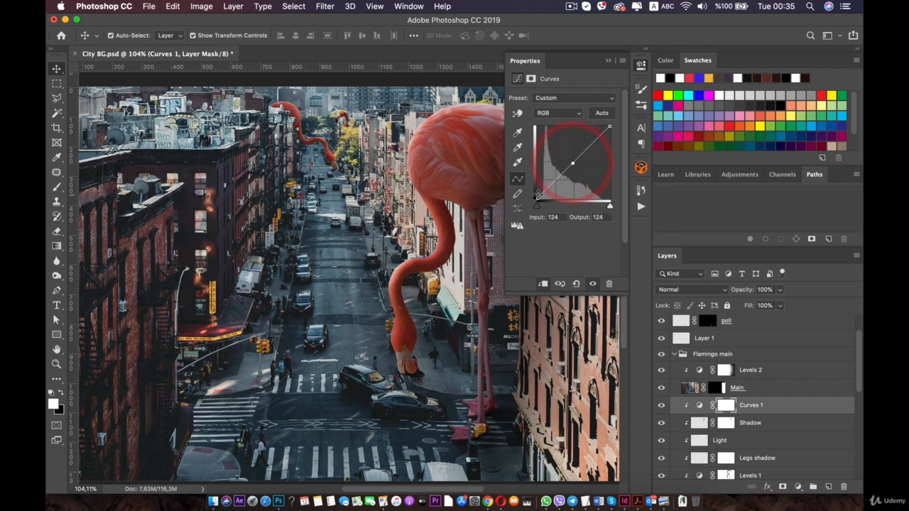
click(545, 189)
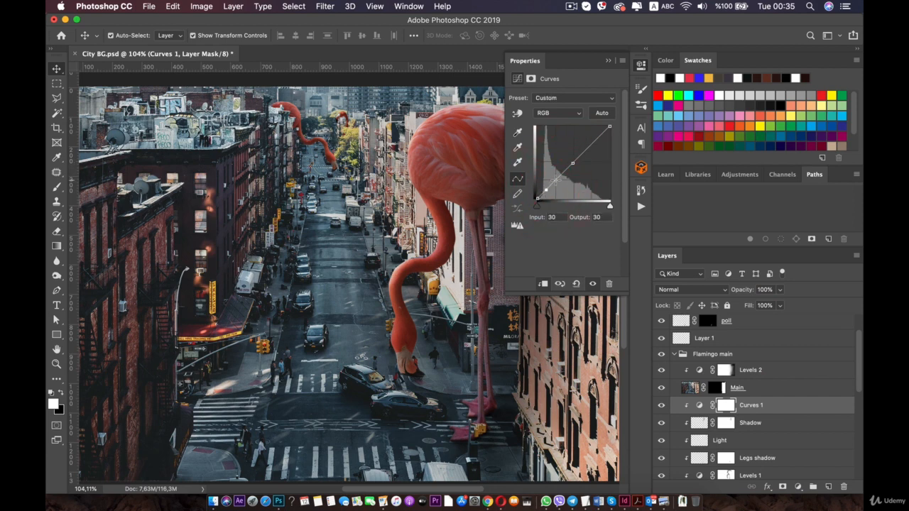
click(555, 180)
Raise the curve's black point slightly and set the shadow point at input 30 to output 28.
click(535, 196)
key(super+z)
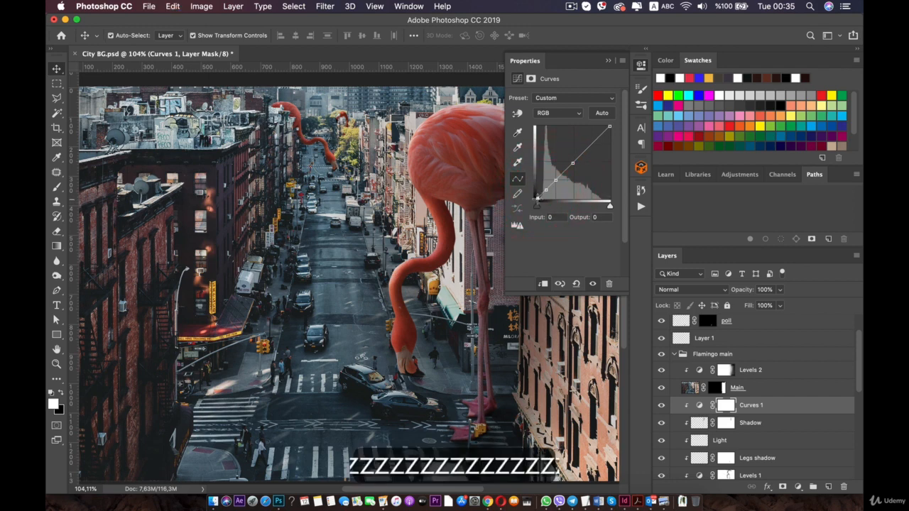
click(537, 198)
key(super+z)
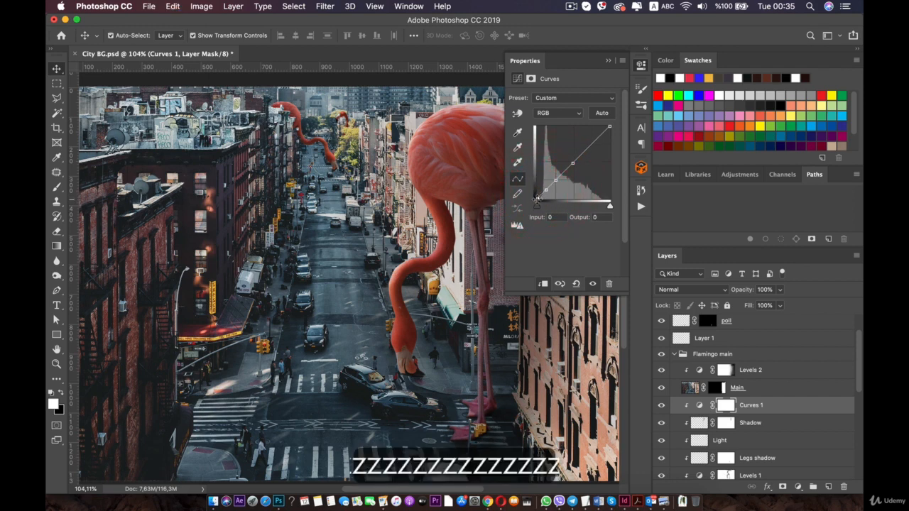
mouse_move(536, 199)
mouse_down()
mouse_move(531, 193)
mouse_move(549, 210)
mouse_move(527, 192)
mouse_move(529, 200)
mouse_move(545, 189)
mouse_up()
click(546, 190)
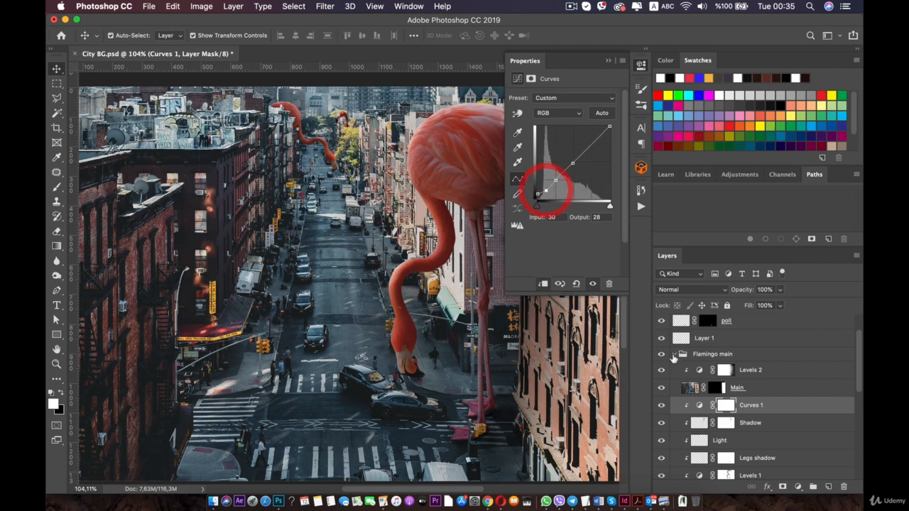
Compare the main flamingo with and without the Curves 1 adjustment by toggling its visibility.
click(661, 405)
click(661, 405)
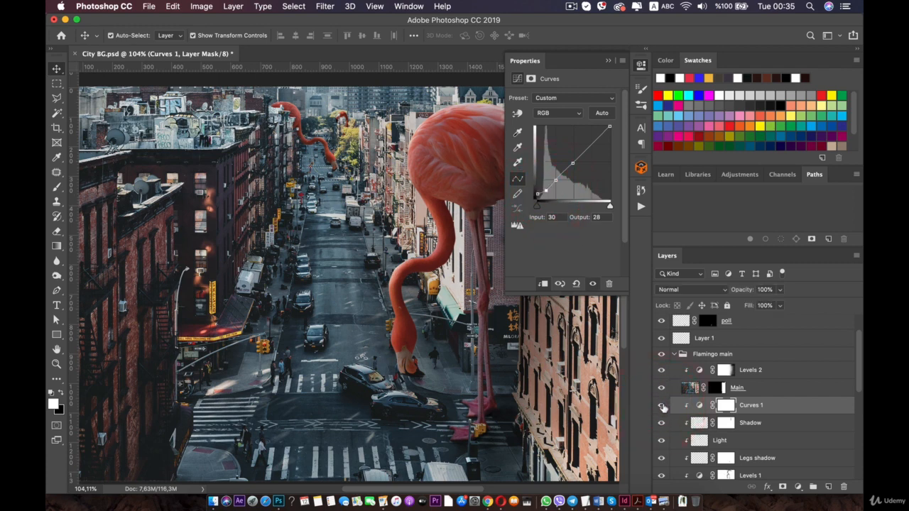
click(661, 406)
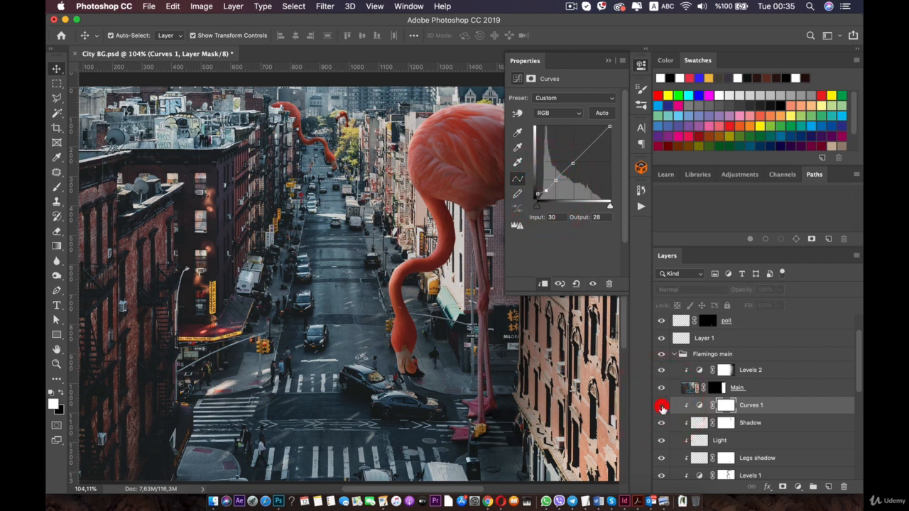
click(661, 406)
click(661, 406)
click(661, 406)
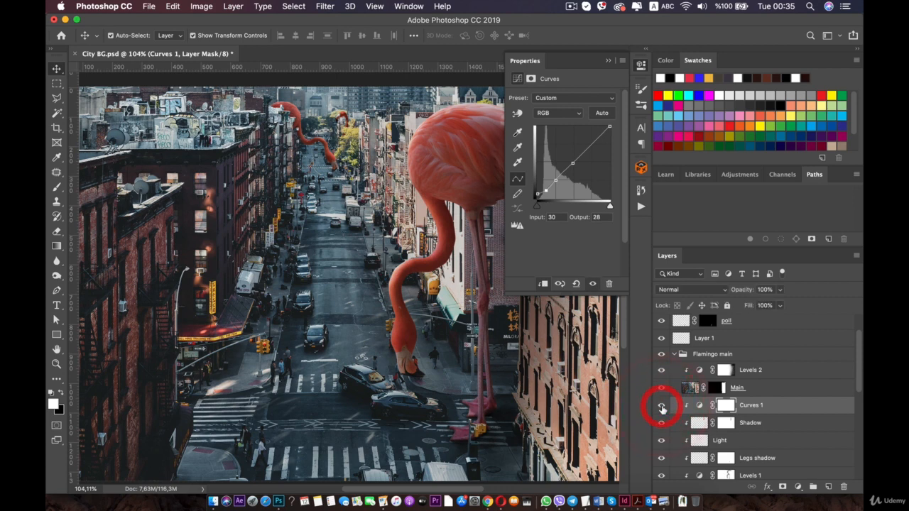
click(661, 406)
click(662, 407)
click(661, 406)
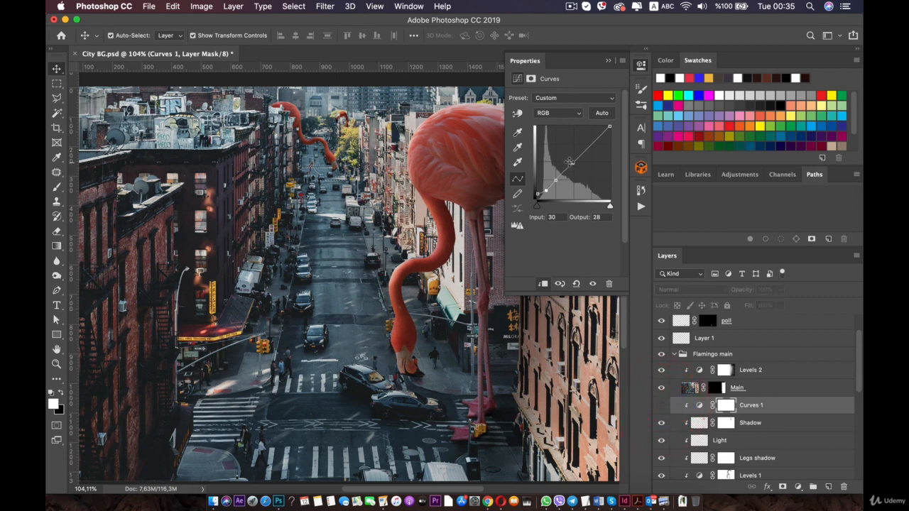
mouse_move(573, 164)
mouse_down()
mouse_move(579, 168)
mouse_move(567, 146)
mouse_up()
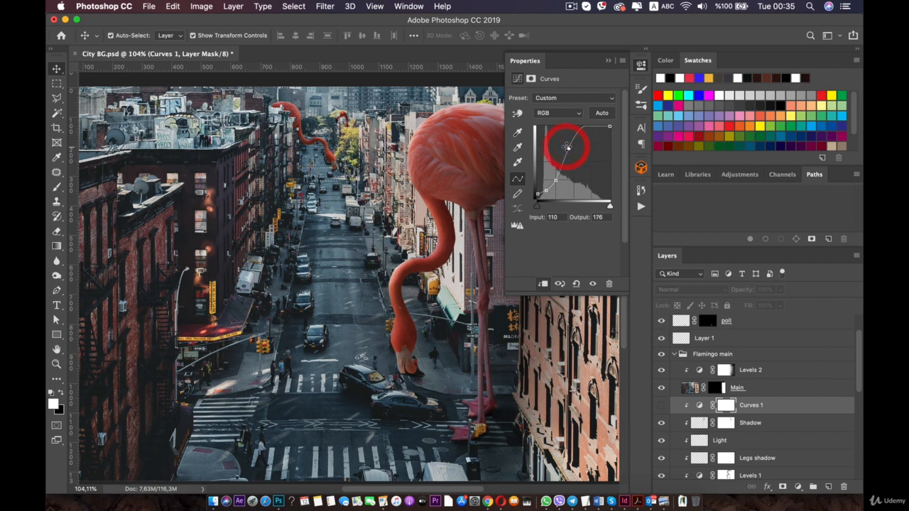
key(super+z)
key(super+z)
key(super+z)
key(super+z)
key(super+z)
key(super+z)
key(super+z)
key(super+z)
key(super+z)
key(super+z)
key(super+z)
key(super+z)
key(super+z)
key(super+z)
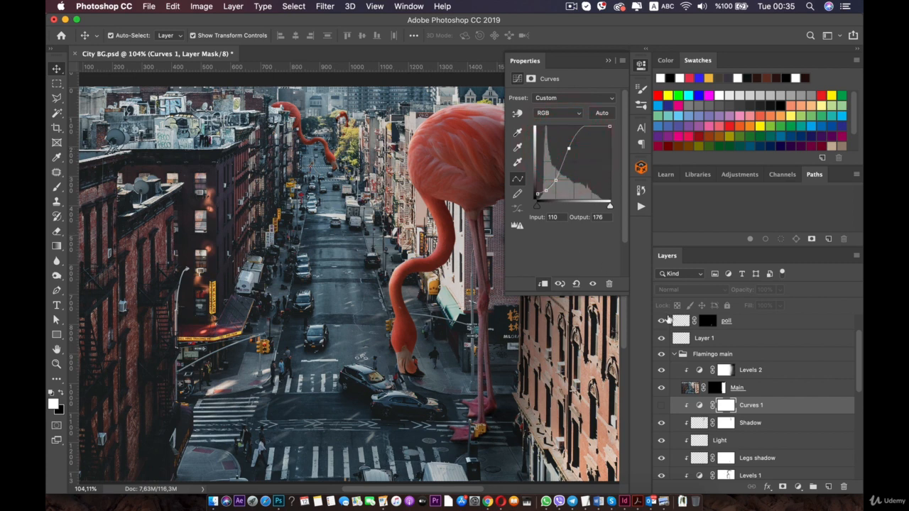
Show Curves 1, set its midtone point to input 120, output 122, and raise the shadow point at input 30 to output 36.
click(661, 404)
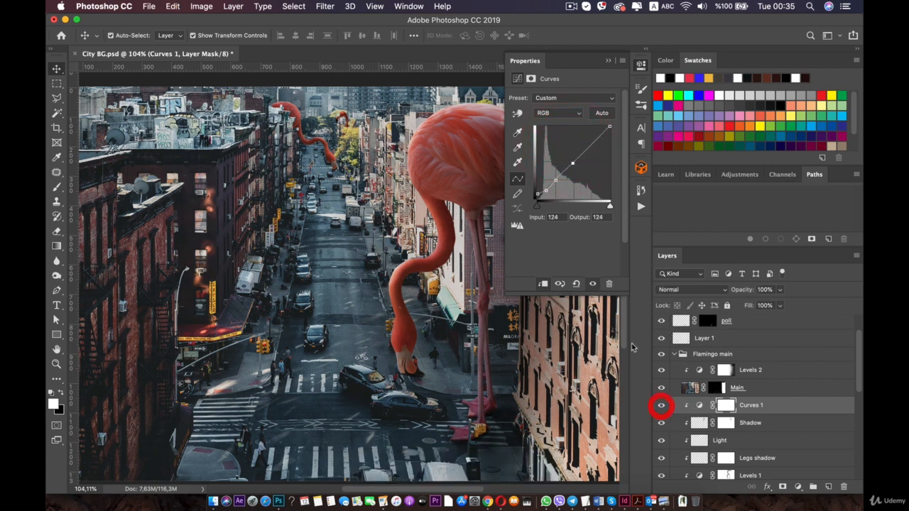
drag(577, 168, 572, 163)
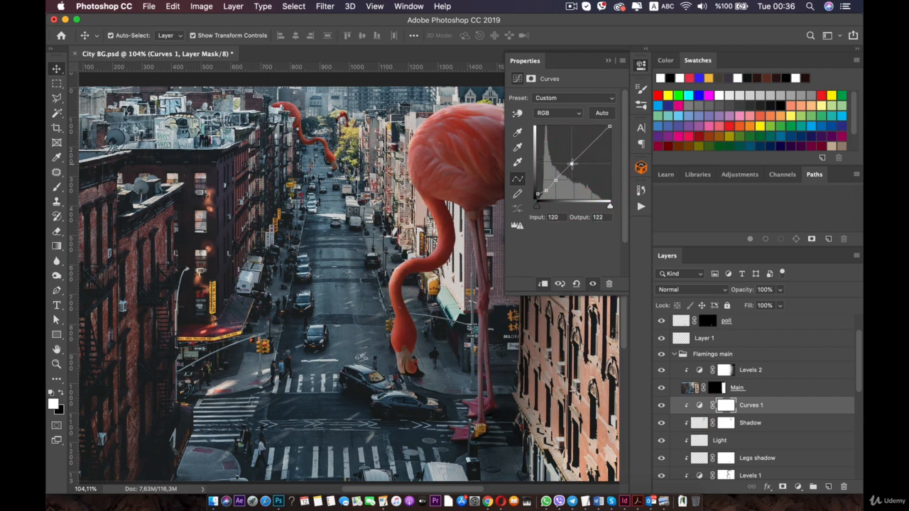
mouse_move(538, 193)
mouse_down()
mouse_move(531, 190)
mouse_move(531, 206)
mouse_move(528, 191)
mouse_move(548, 193)
mouse_up()
click(546, 190)
Set the curve's black point to output 14, checking the flamingo with the Curves 1 adjustment off and on.
click(661, 406)
click(661, 407)
click(661, 406)
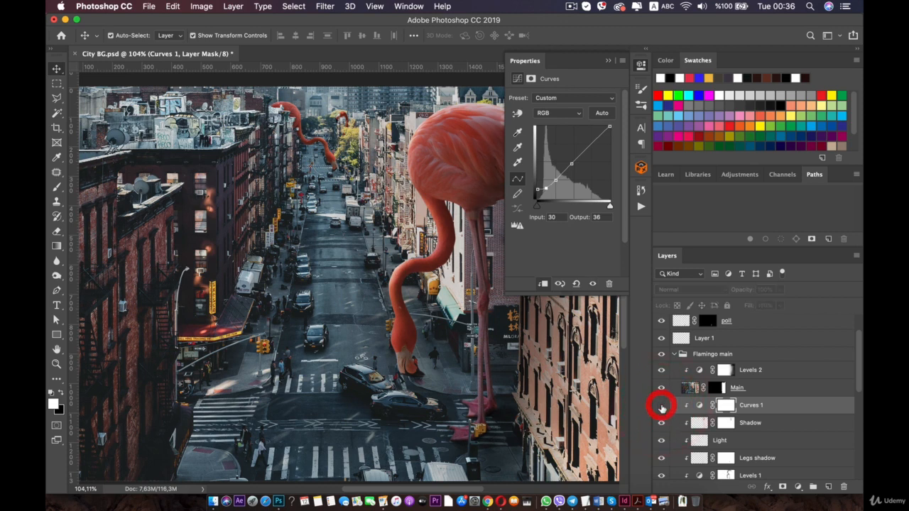
click(661, 406)
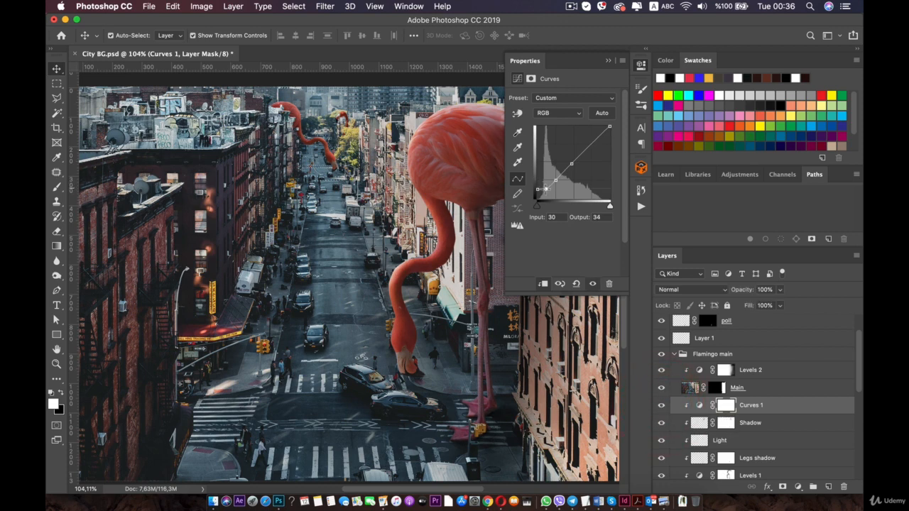
drag(545, 189, 537, 195)
click(658, 407)
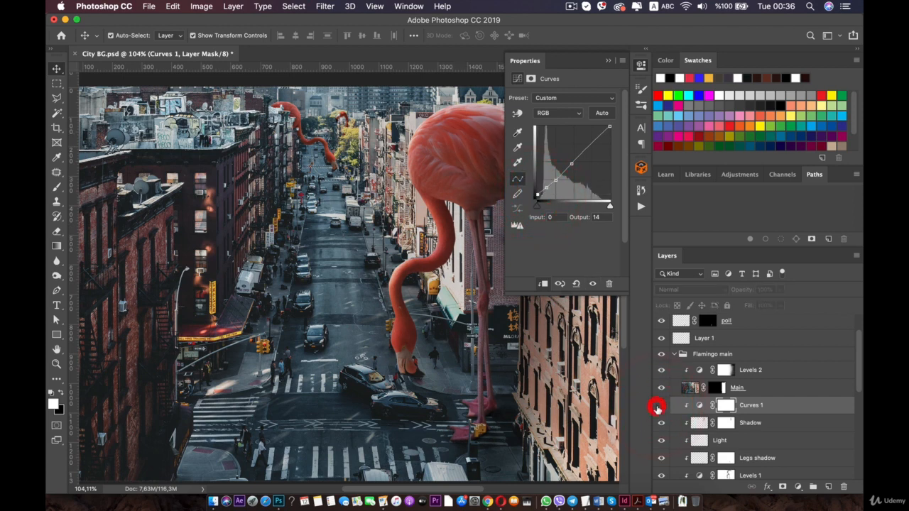
click(658, 407)
Duplicate the Curves 1 adjustment and clip the copy to the flamingo 2 layer, below Levels 3.
click(752, 408)
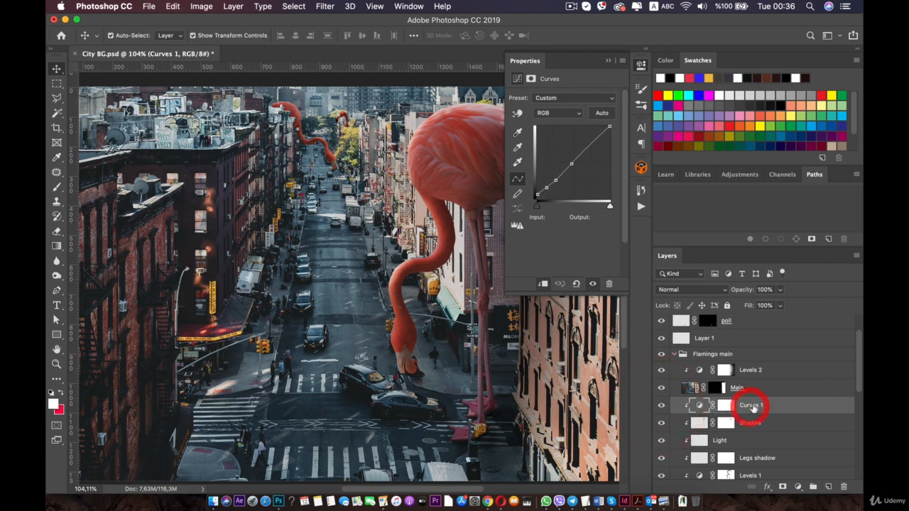
key(super+j)
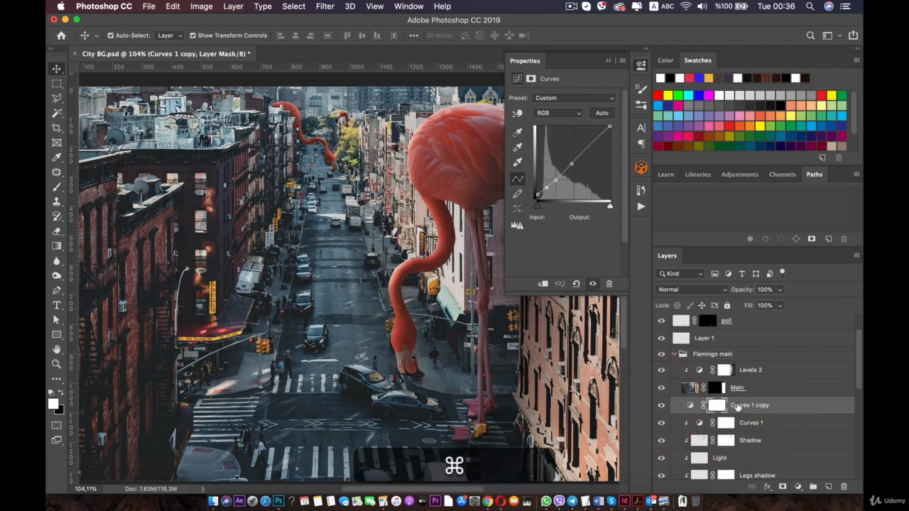
drag(737, 406, 755, 388)
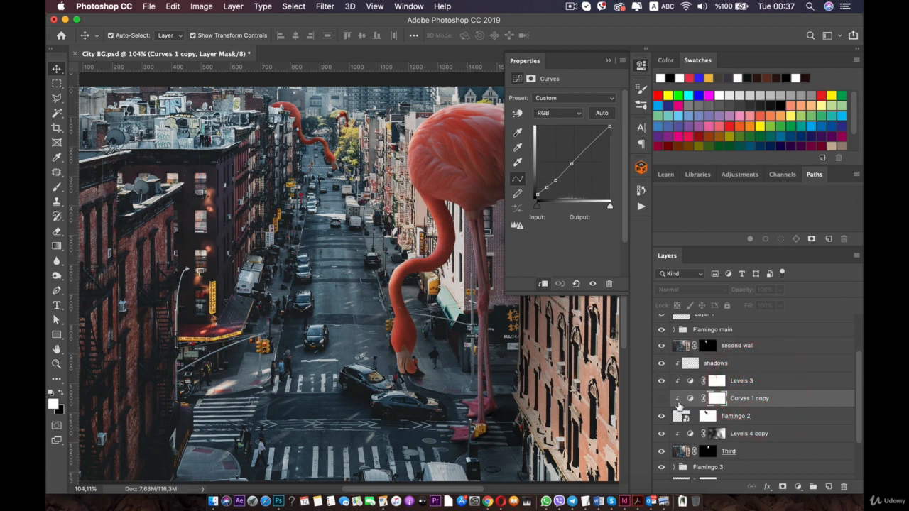
Examine the second flamingo from afar and close up with the Curves 1 copy adjustment switched off and on.
click(663, 401)
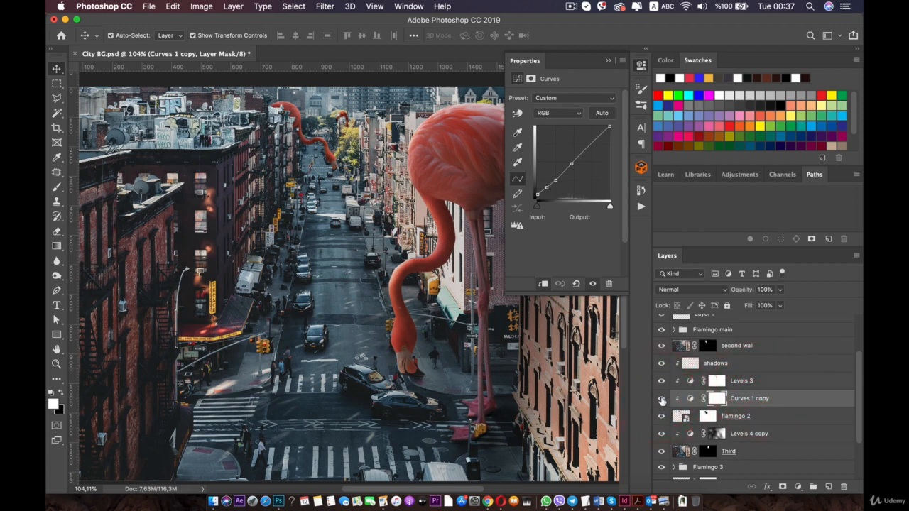
click(663, 401)
click(662, 400)
click(662, 400)
click(662, 401)
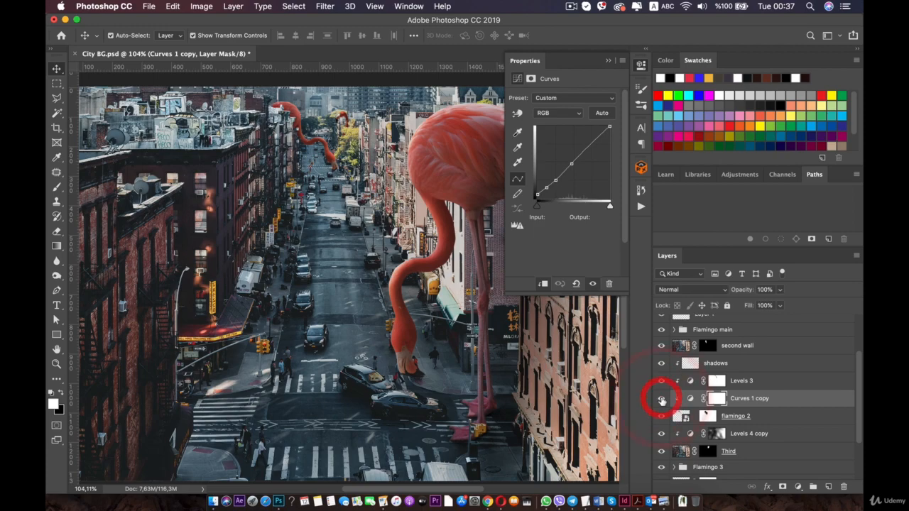
scroll(312, 234, up, 7)
drag(285, 126, 269, 284)
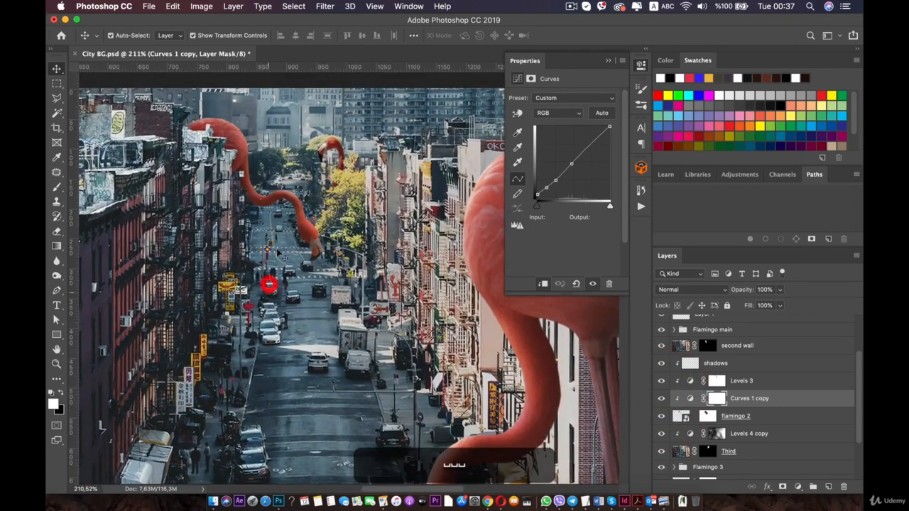
scroll(282, 197, up, 3)
scroll(341, 242, up, 1)
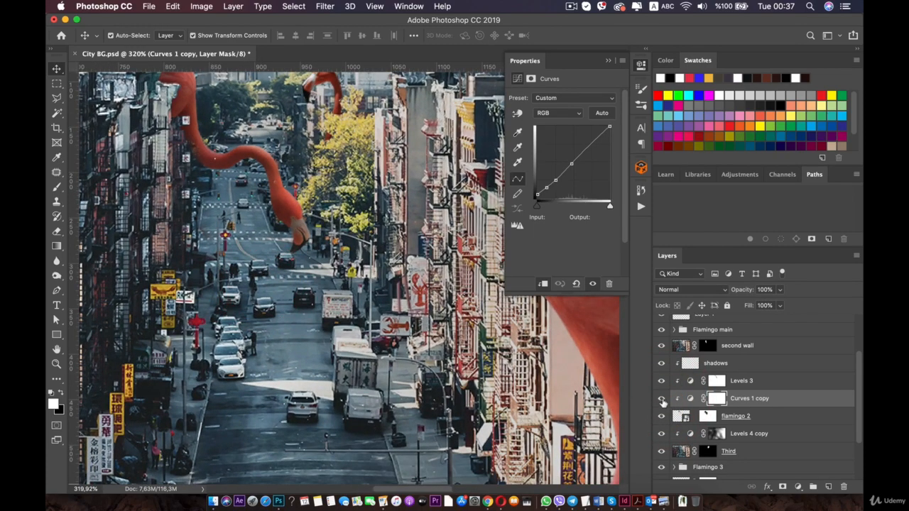
click(661, 401)
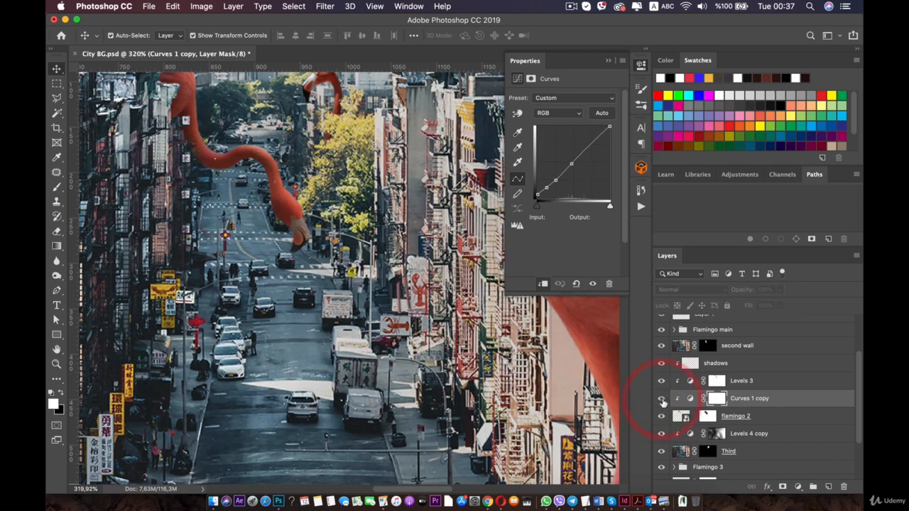
click(662, 400)
scroll(661, 400, down, 3)
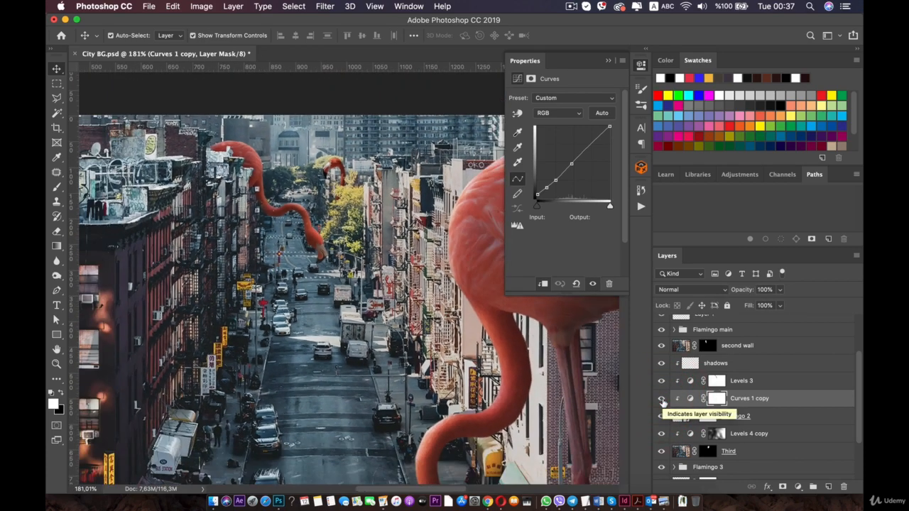
scroll(661, 400, down, 2)
Find the Flamingo 3 group beneath the Third layer and expand it to reach its layers.
click(760, 398)
scroll(754, 397, down, 2)
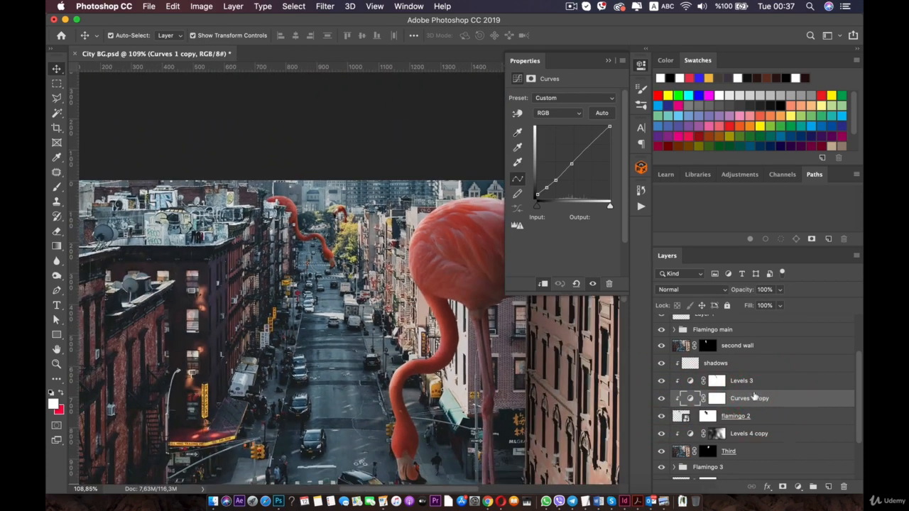
scroll(742, 415, up, 1)
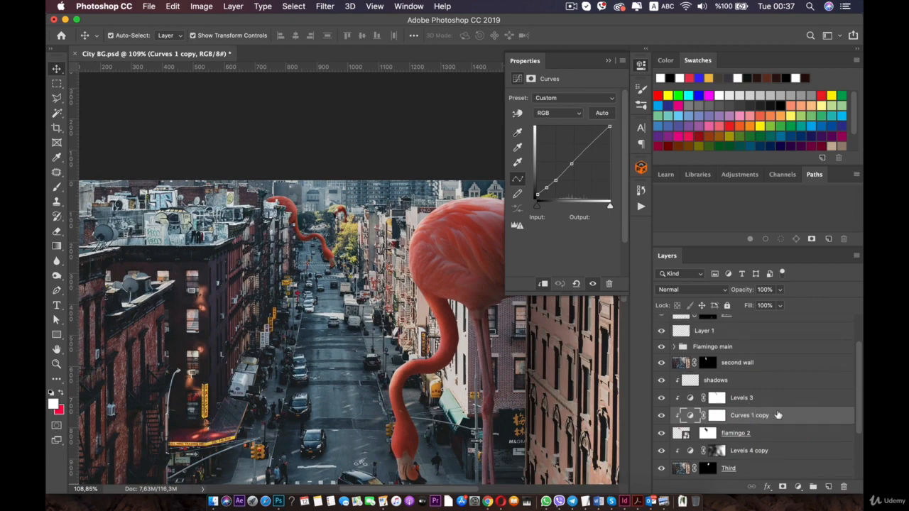
scroll(779, 412, up, 3)
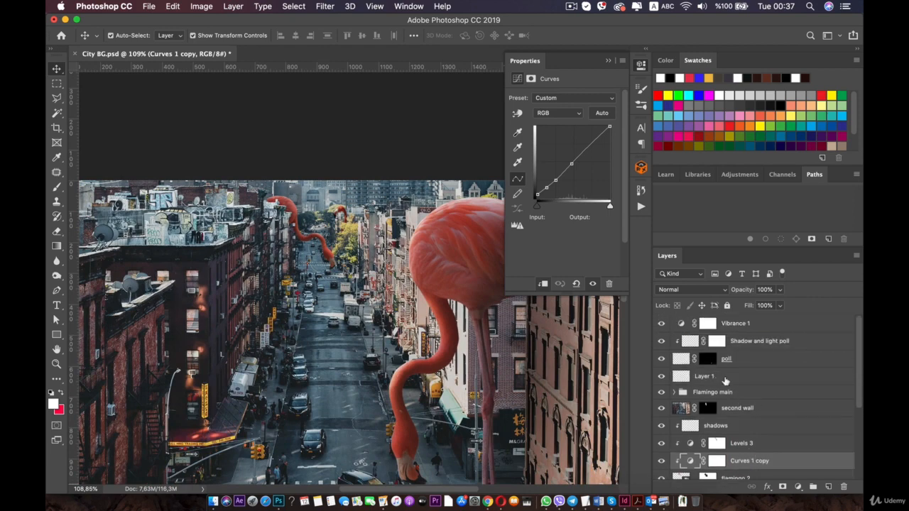
scroll(725, 381, down, 4)
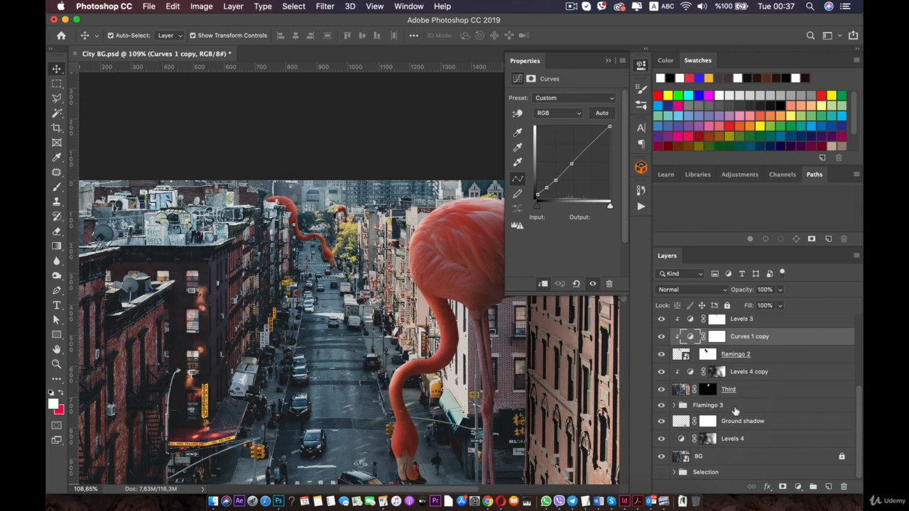
click(735, 409)
click(674, 405)
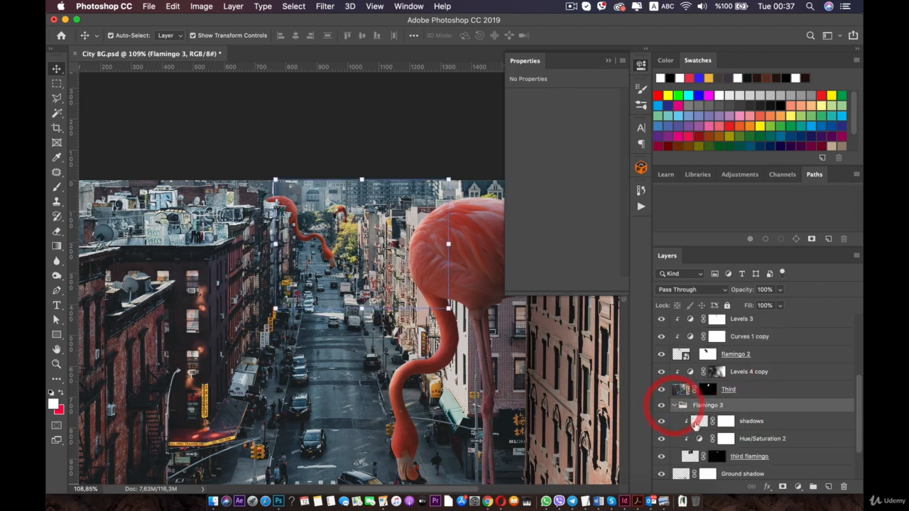
Duplicate the Curves 1 copy adjustment, move the duplicate above shadows in the Flamingo 3 group, and clip it to the layers below.
scroll(719, 395, up, 1)
click(731, 353)
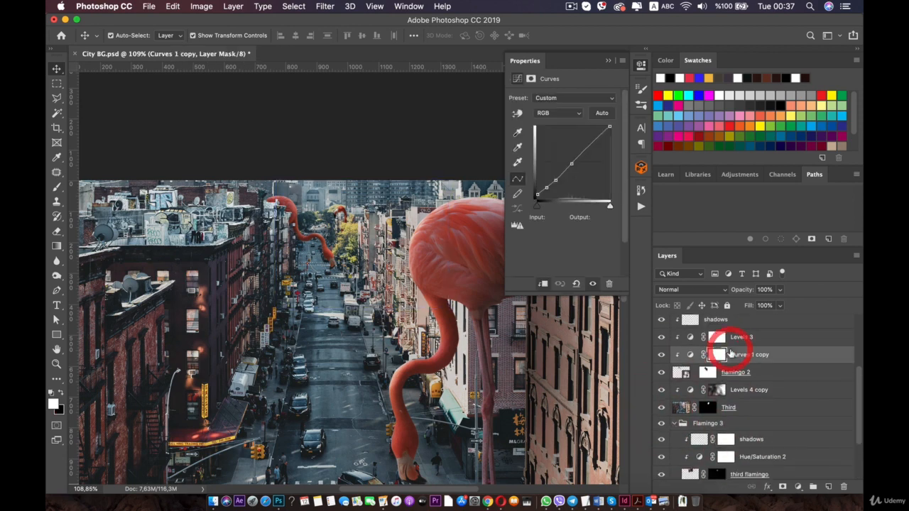
scroll(752, 376, up, 2)
click(763, 385)
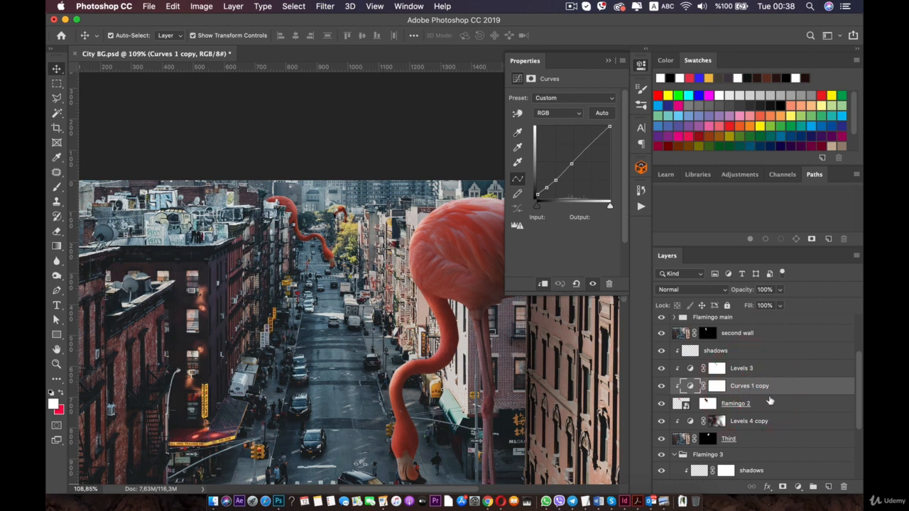
key(super+j)
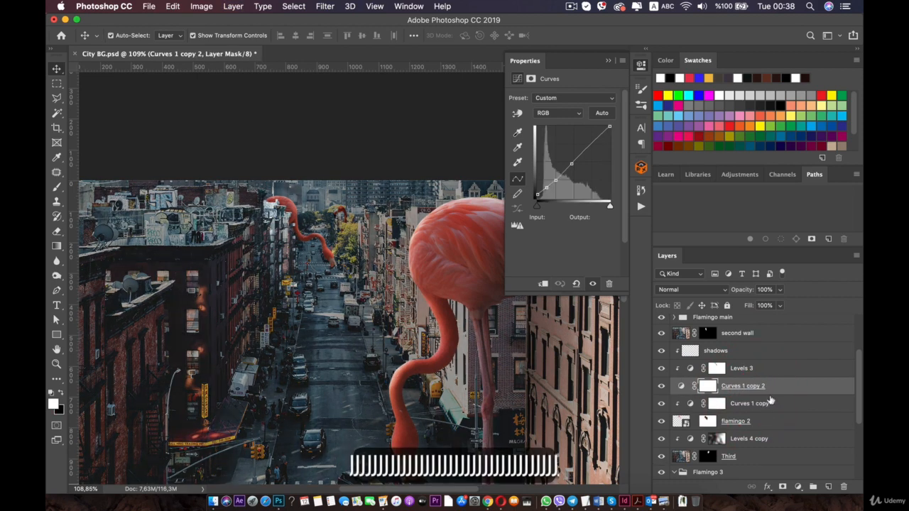
drag(740, 388, 717, 445)
key(alt)
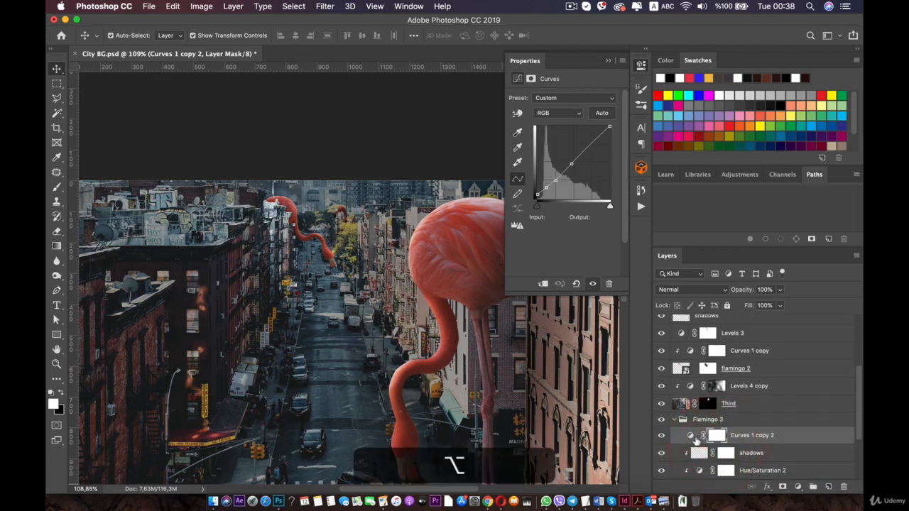
alt+click(696, 442)
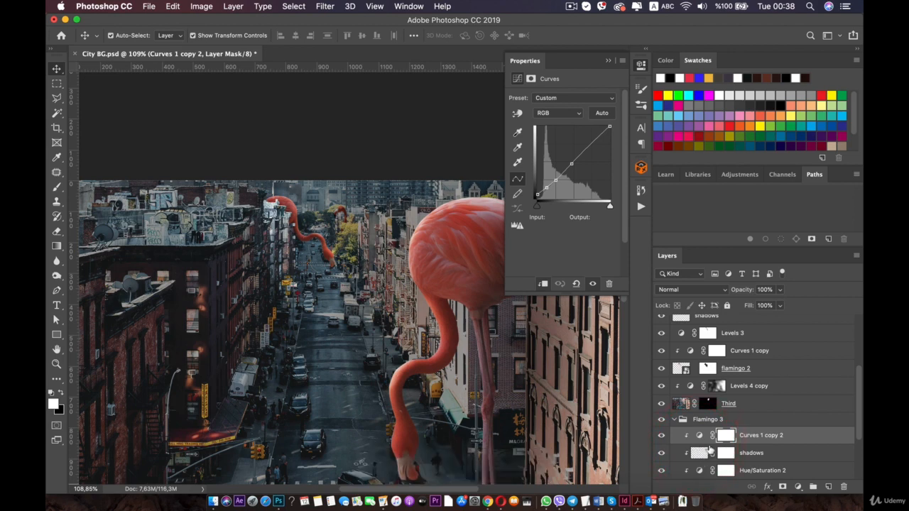
Clip the Levels 3 adjustment back onto the flamingo 2 layer, above Curves 1 copy.
scroll(710, 440, up, 1)
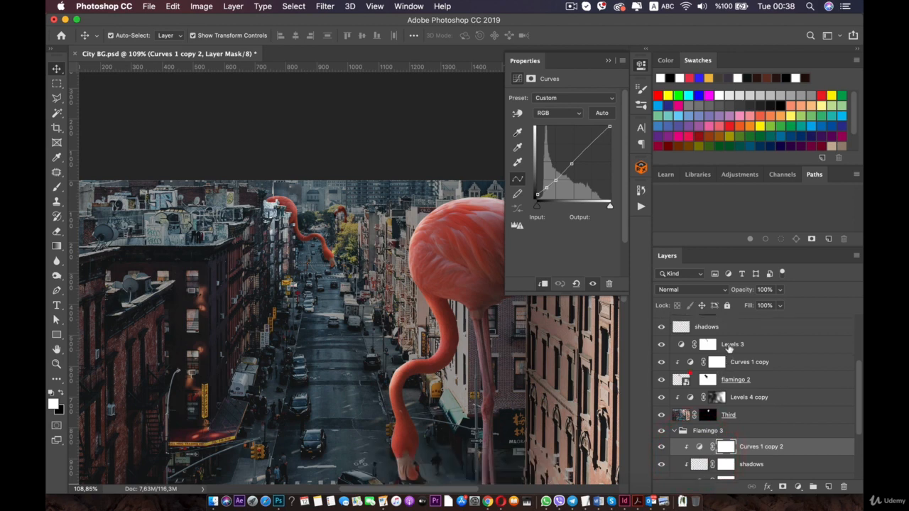
click(728, 348)
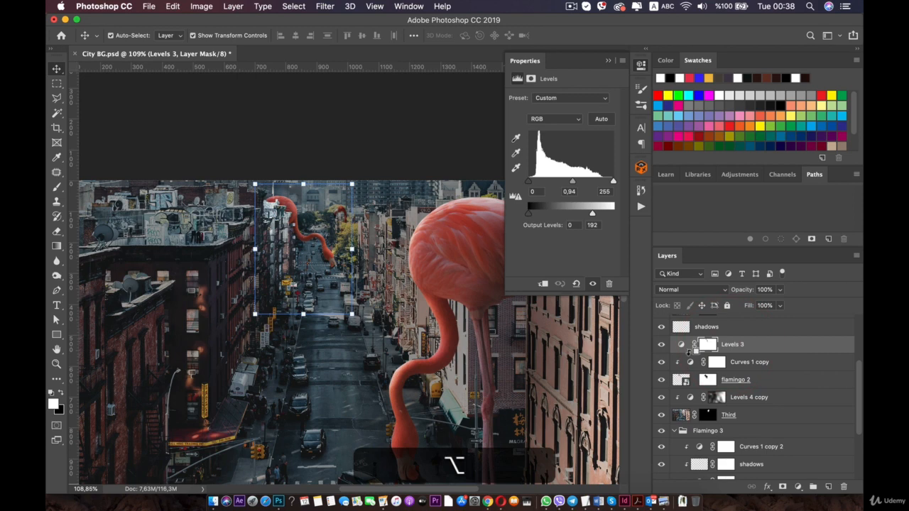
alt+click(687, 351)
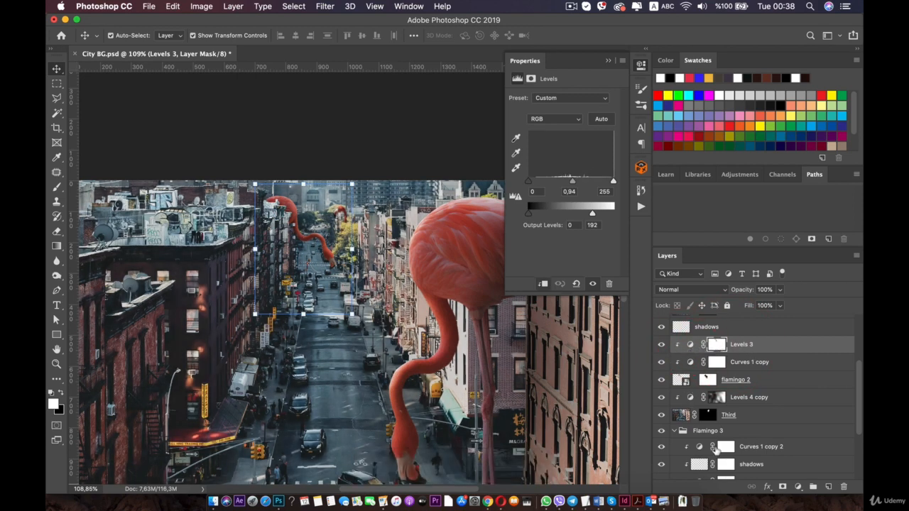
Check the shadows layer above Levels 3 by hiding and showing it, and clip it back onto the flamingo 2 layer.
scroll(714, 450, up, 5)
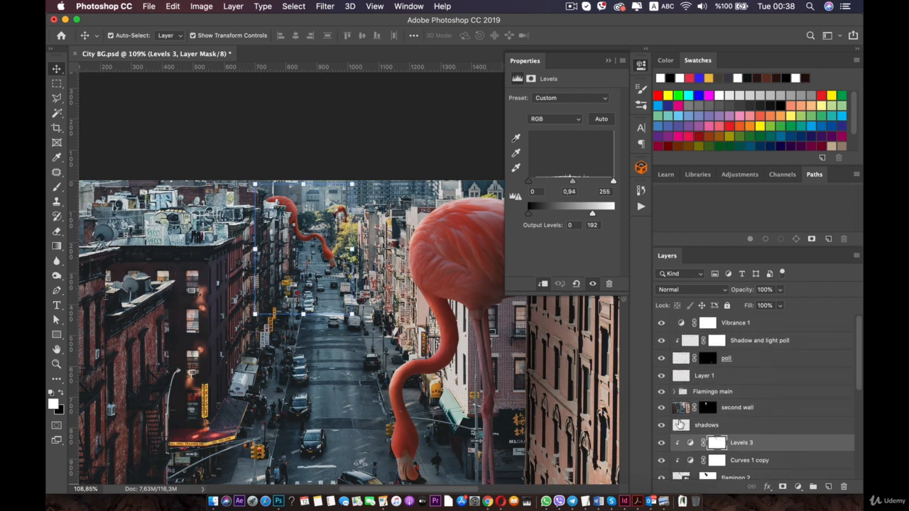
scroll(675, 430, down, 3)
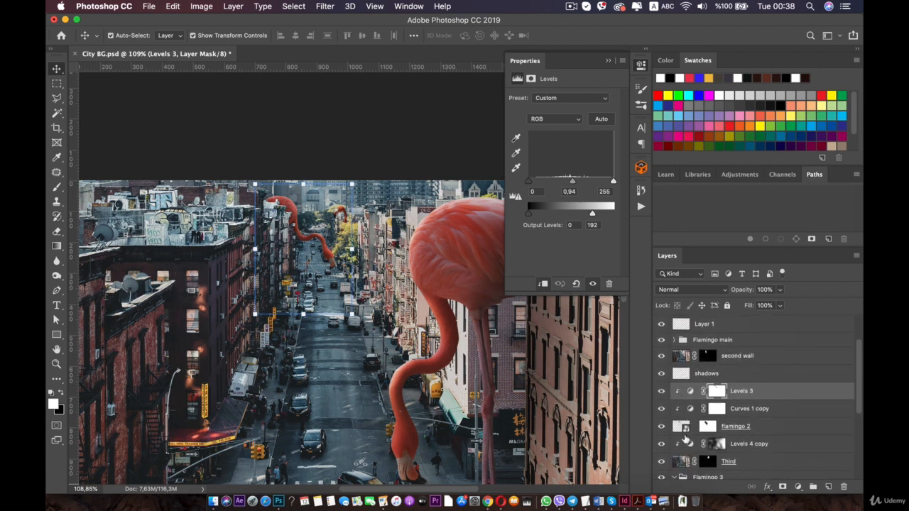
click(716, 426)
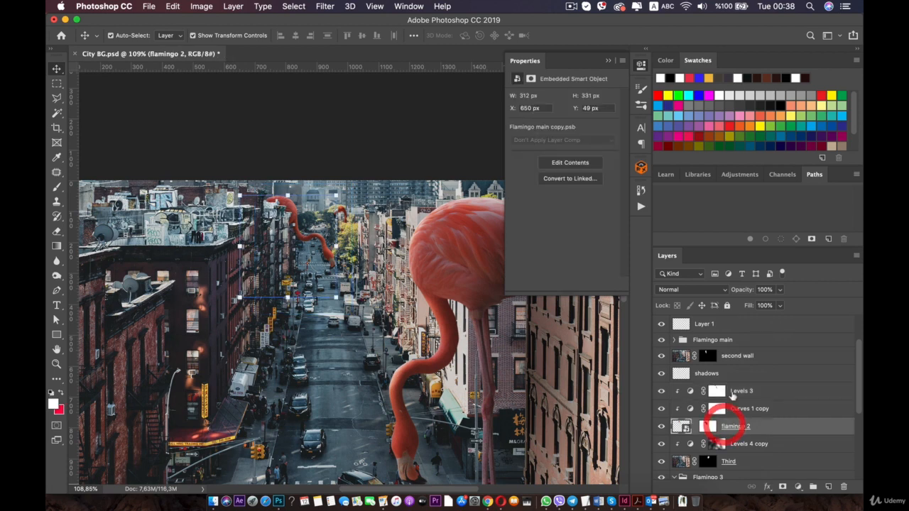
shift+click(727, 387)
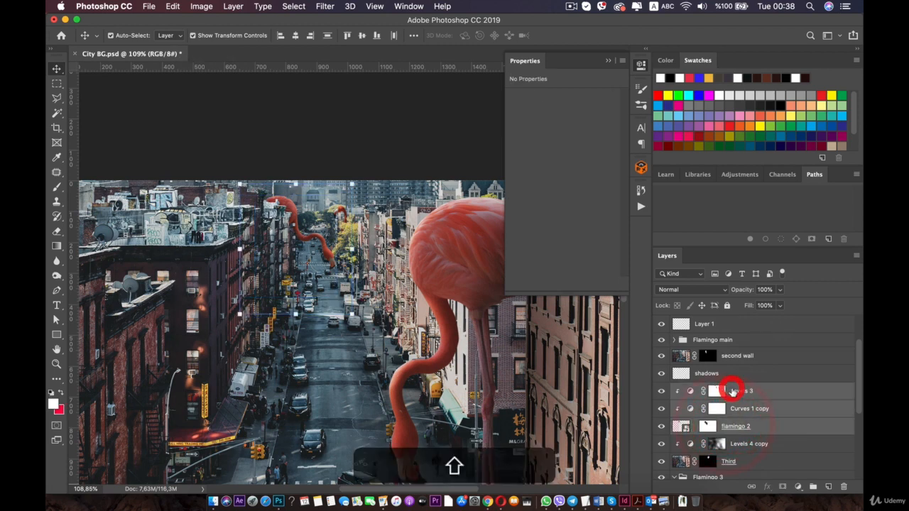
click(713, 373)
click(661, 374)
click(661, 374)
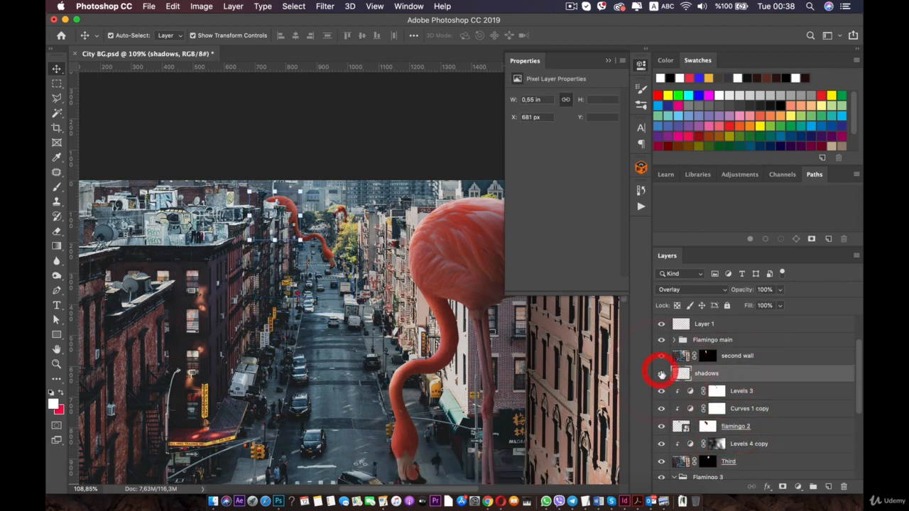
alt+click(711, 373)
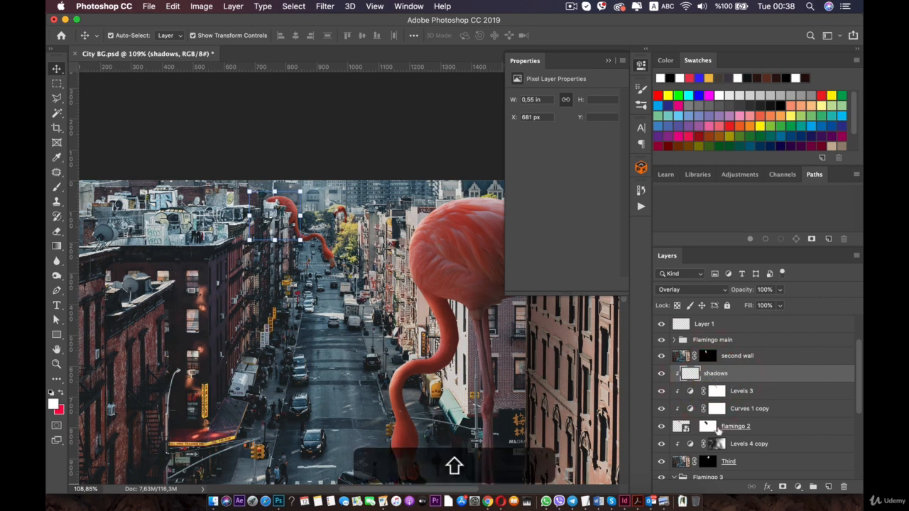
Group the layers from shadows down to flamingo 2, name the group "flamingo 2", and collapse the Flamingo 3 group.
shift+click(724, 425)
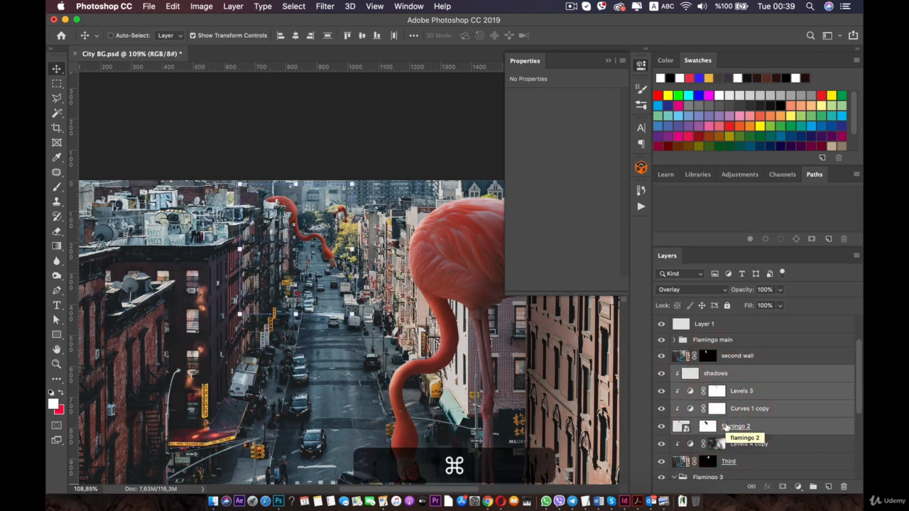
key(super+g)
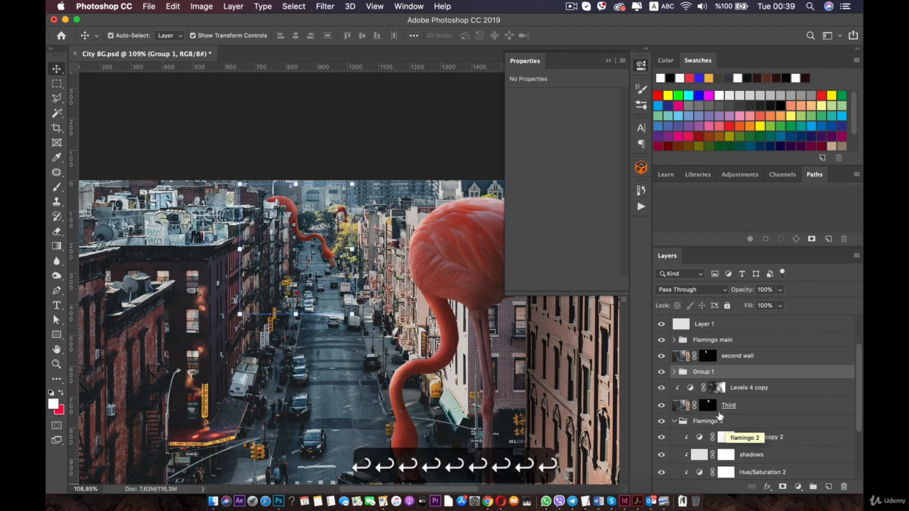
double_click(703, 372)
text(flamingo 2)
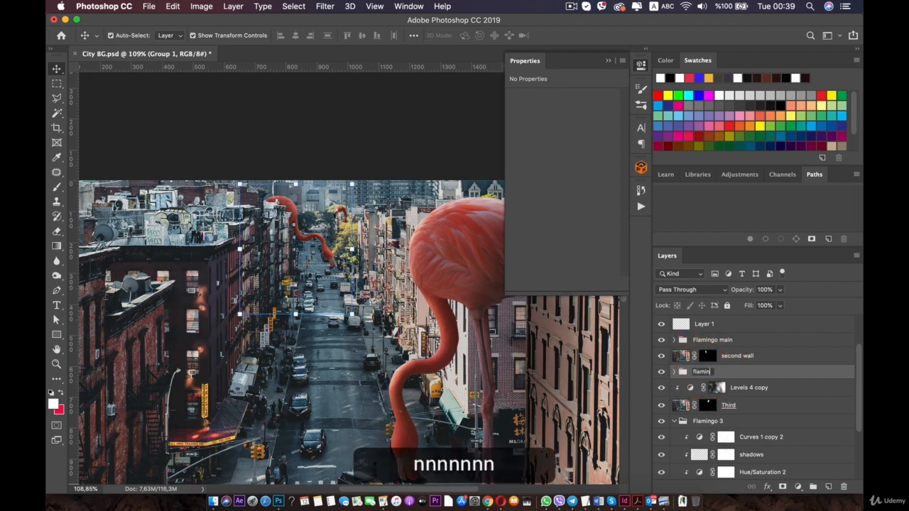
key(Return)
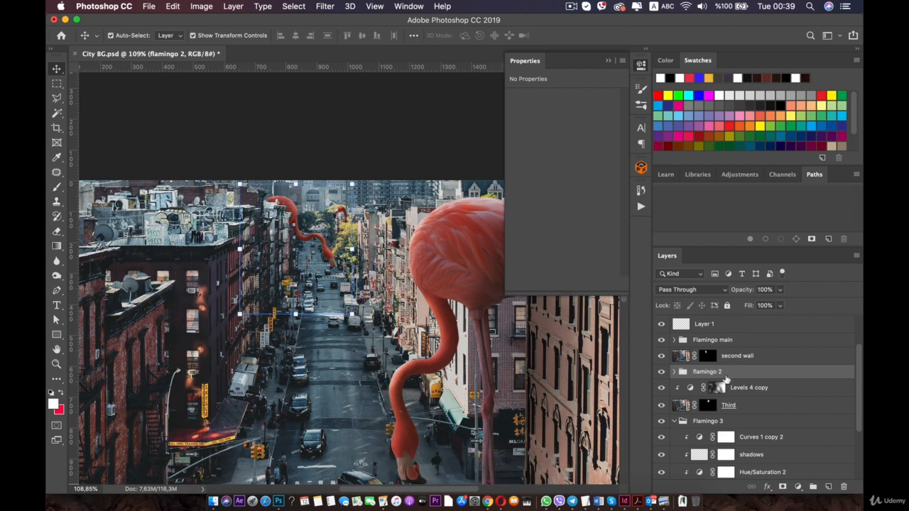
click(678, 421)
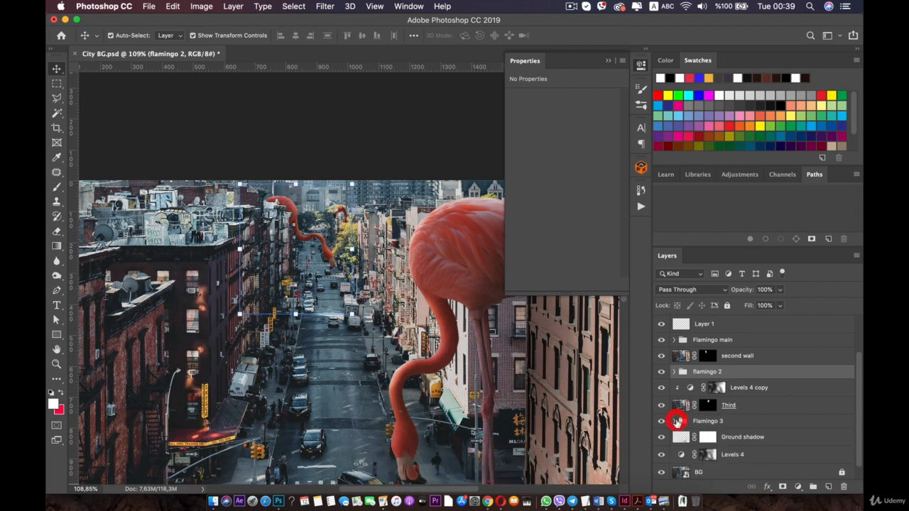
Examine the street with the Ground shadow layer switched off and on, and view the whole composite.
click(747, 435)
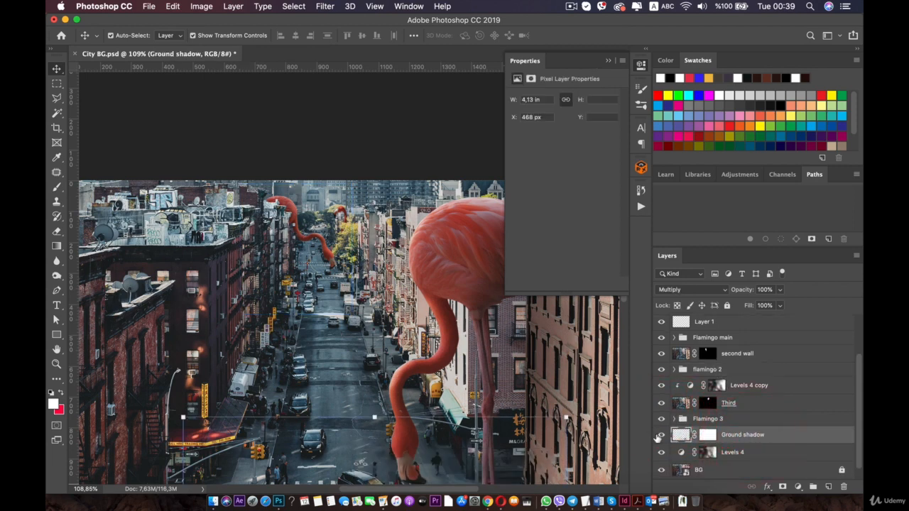
click(661, 435)
click(660, 434)
scroll(419, 370, down, 3)
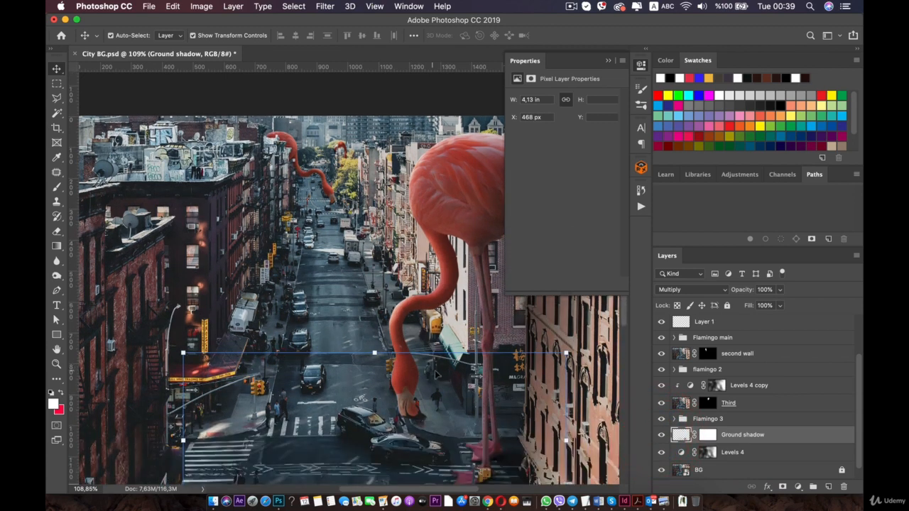
scroll(422, 370, down, 3)
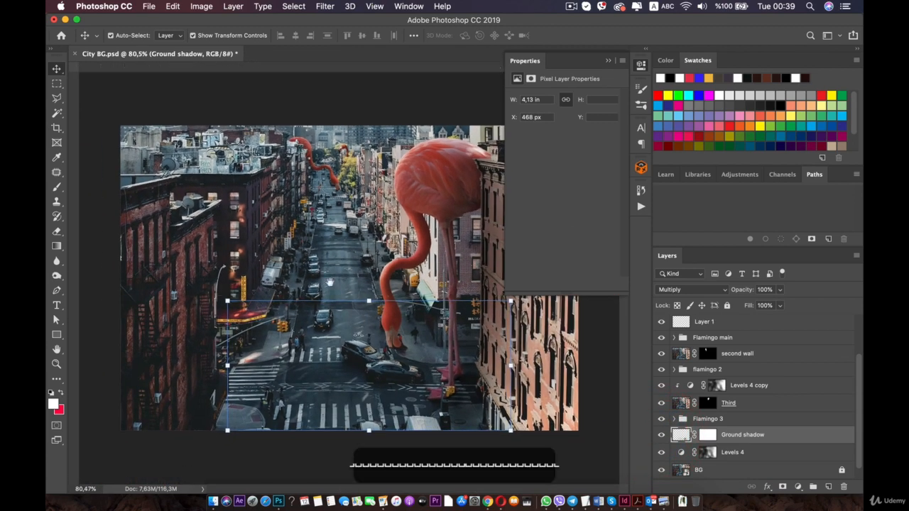
click(321, 325)
click(641, 64)
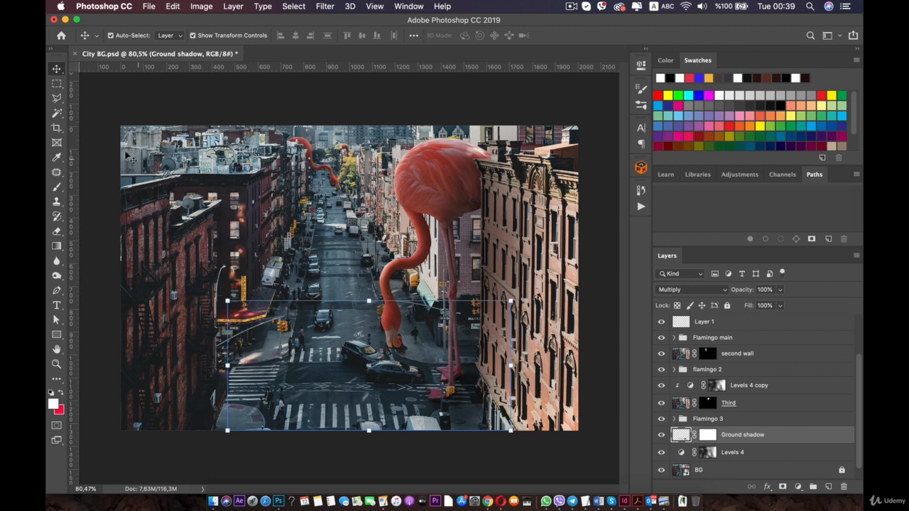
Replace the Vibrance 1 adjustment with a Hue/Saturation adjustment above the Shadow and light poll layer.
click(97, 135)
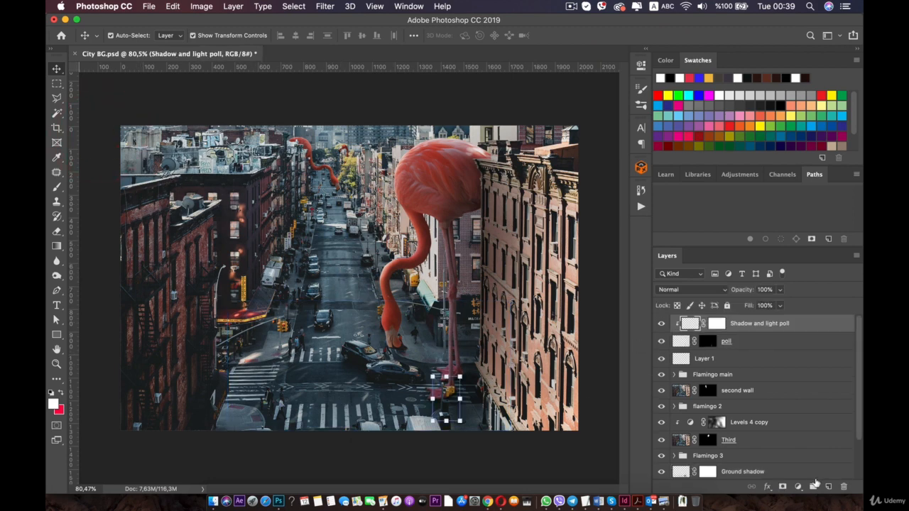
click(798, 487)
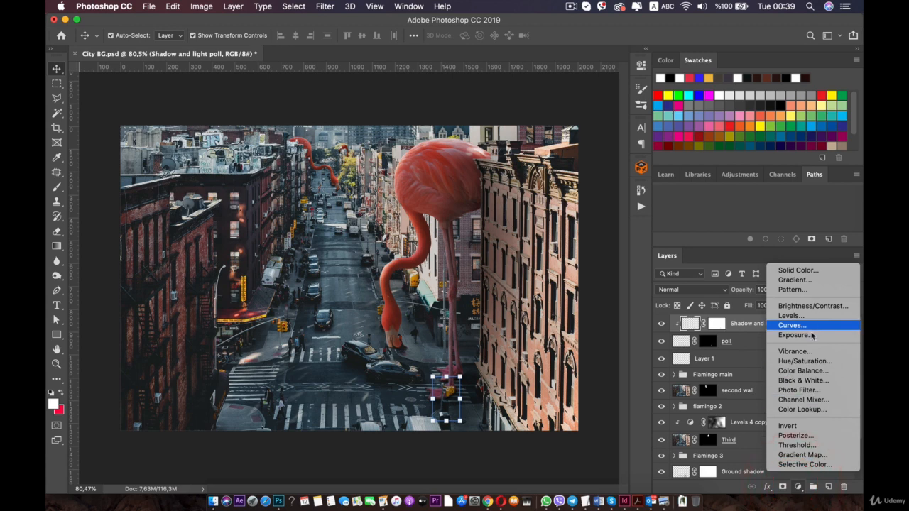
click(808, 361)
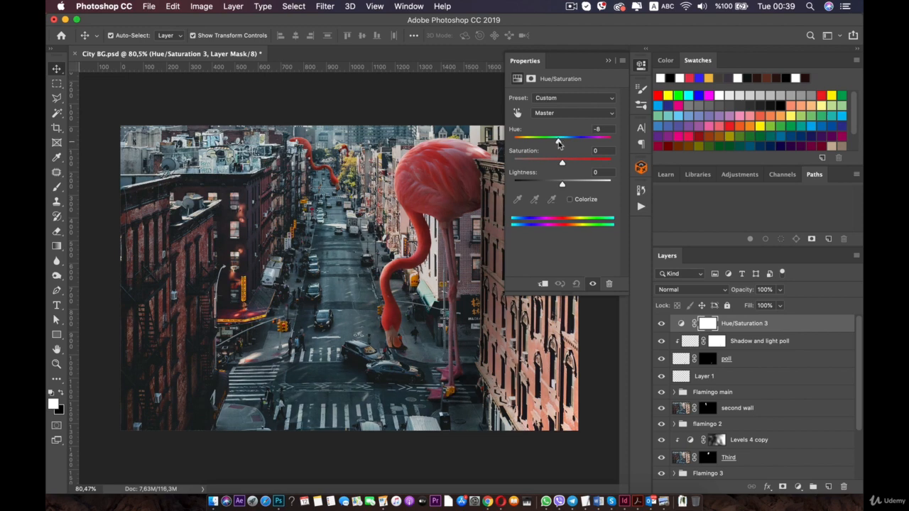
Set the new Hue/Saturation adjustment to hue -3, saturation -15 and lightness -2.
drag(560, 144, 556, 163)
drag(561, 142, 562, 142)
click(576, 238)
drag(562, 185, 561, 185)
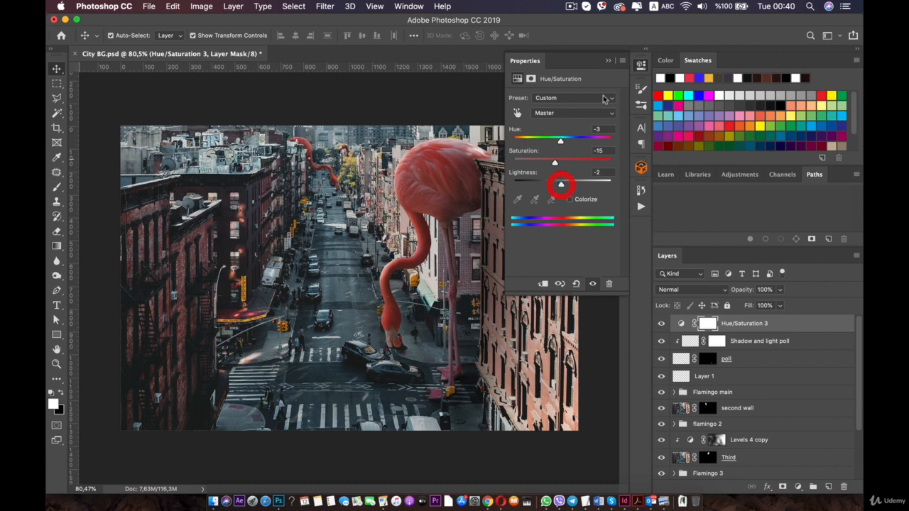
click(648, 65)
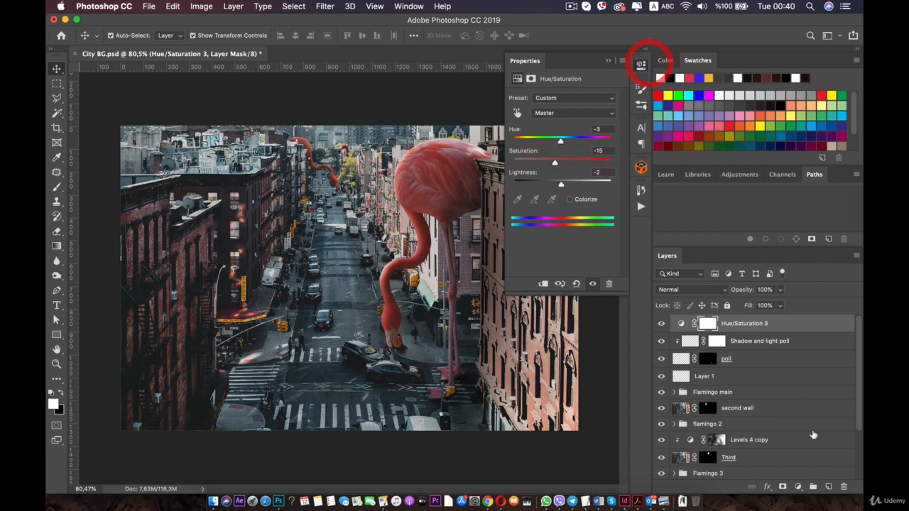
Add a Curves adjustment above Hue/Saturation 3, with shadow and midtone points and the black point lifted to output 10.
click(798, 487)
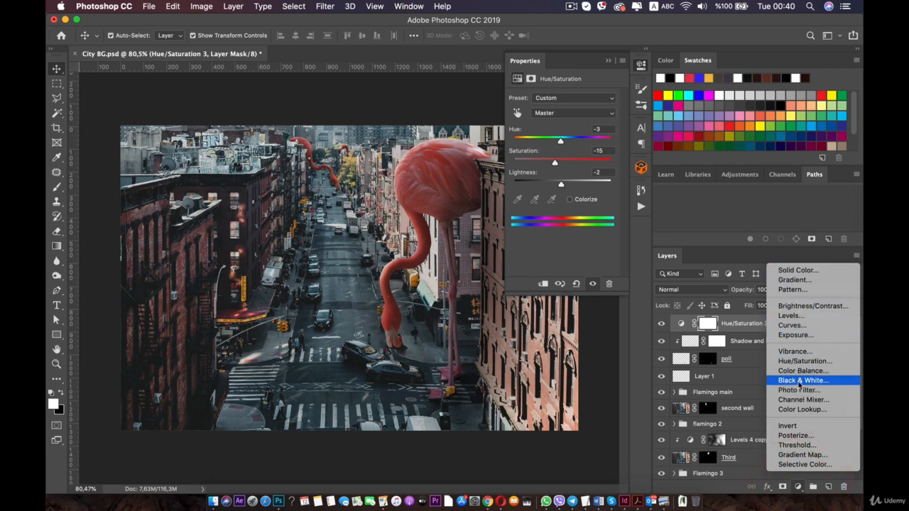
click(794, 325)
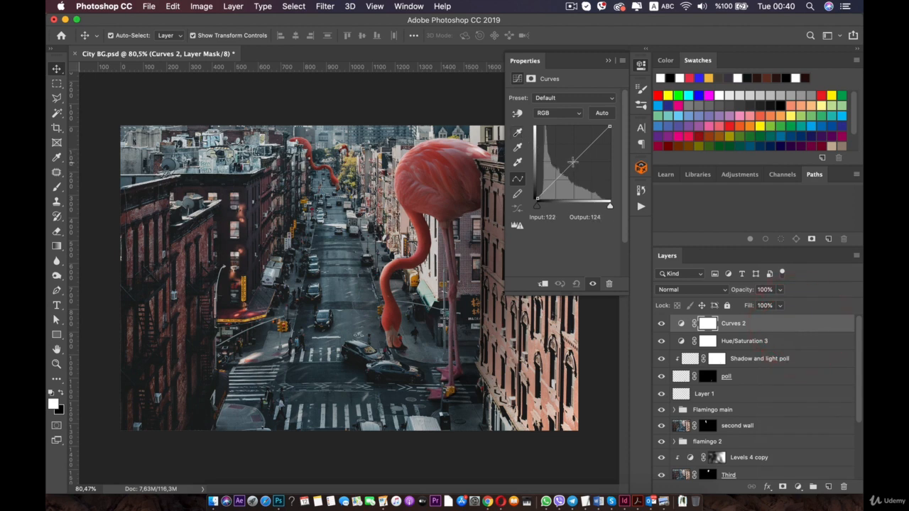
drag(572, 162, 556, 179)
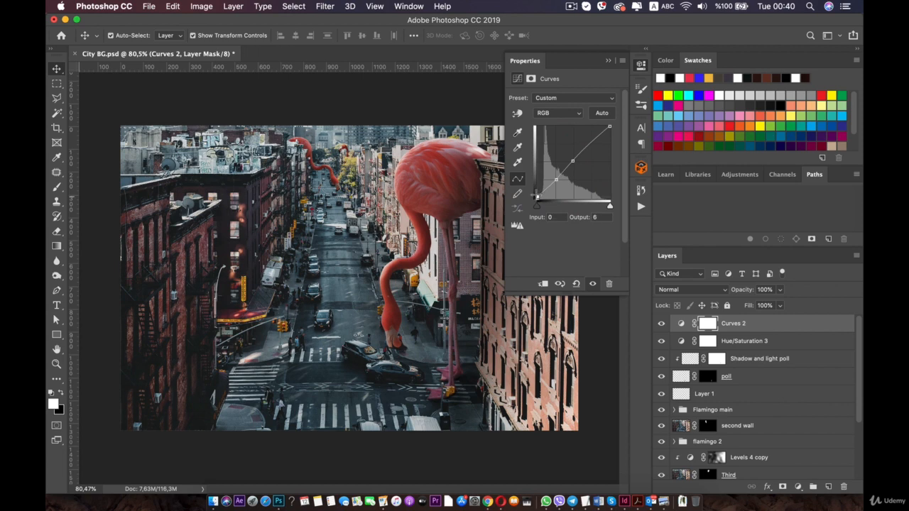
drag(537, 196, 537, 198)
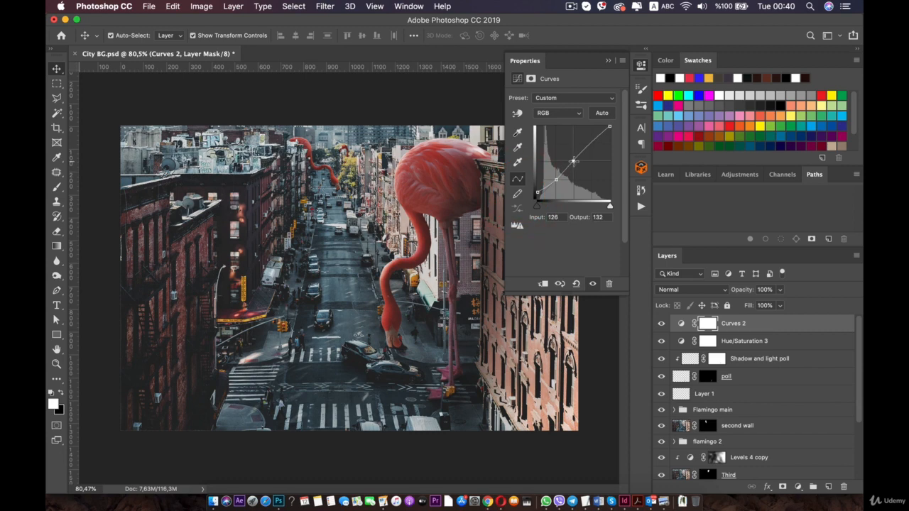
click(574, 161)
drag(609, 127, 612, 121)
drag(554, 180, 556, 183)
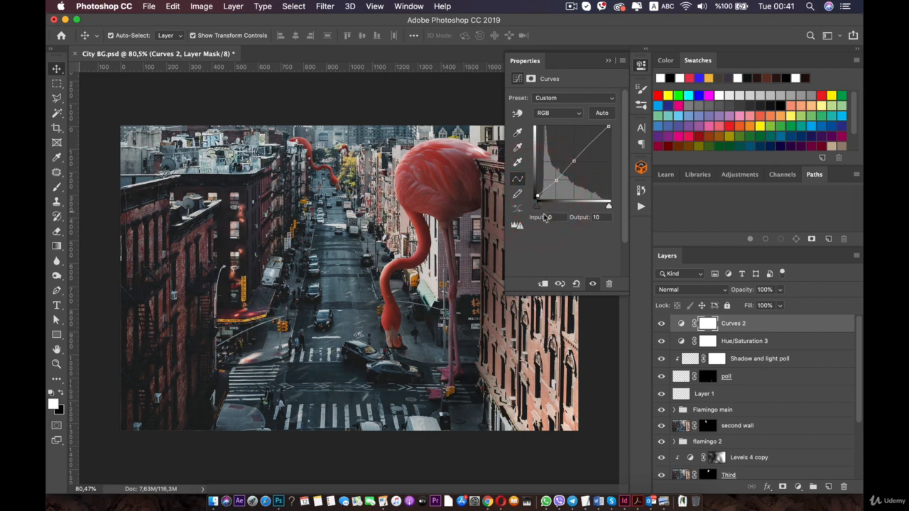
Add another Curves adjustment on top with a contrast curve, midtone input 120 and output 138, and set its opacity to 14%.
click(797, 487)
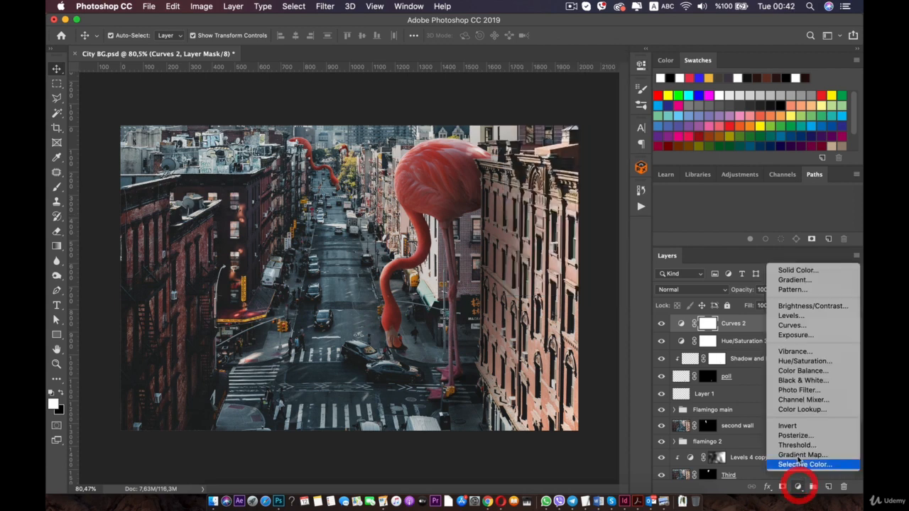
click(807, 326)
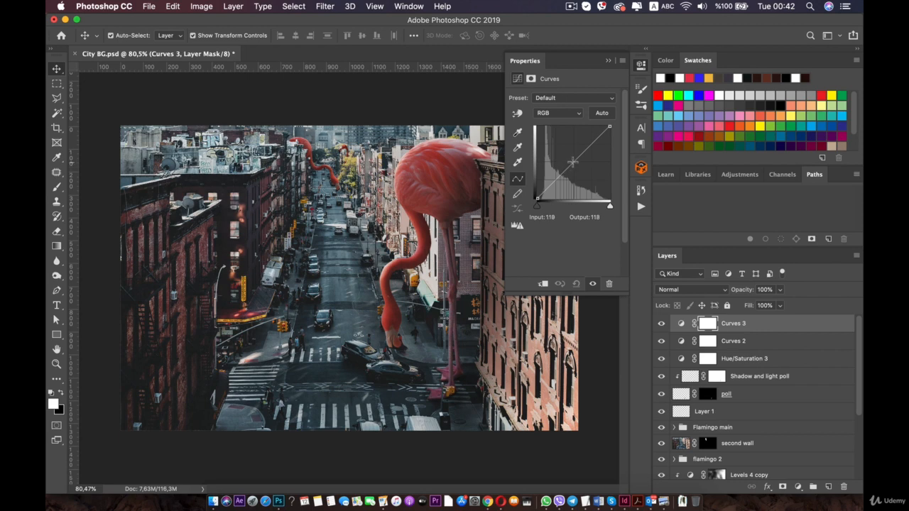
click(572, 162)
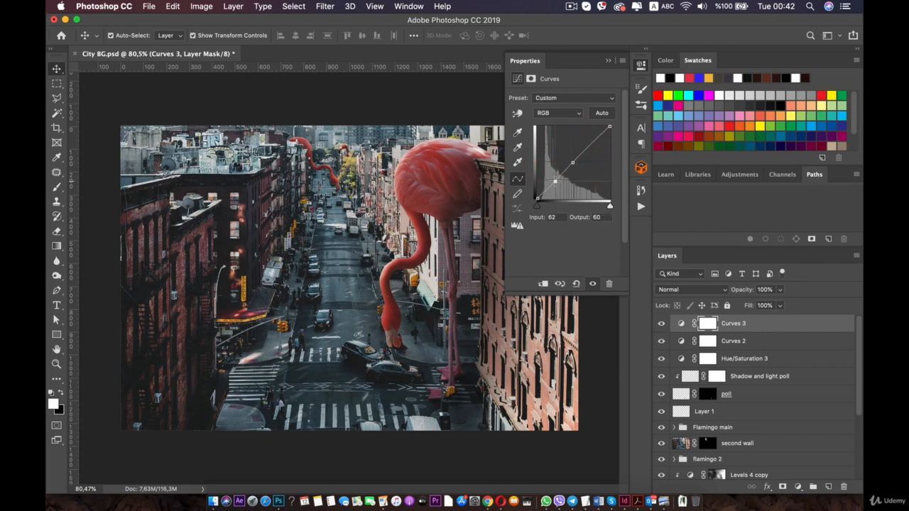
drag(556, 181, 571, 157)
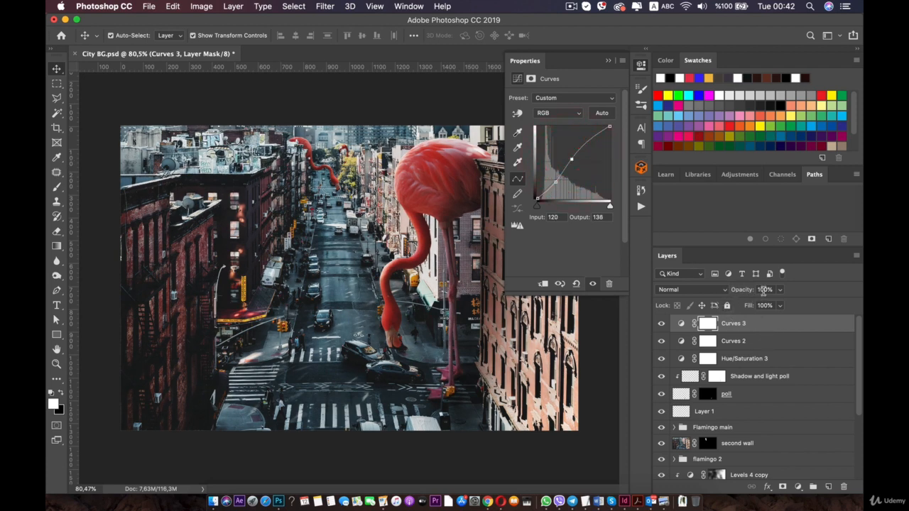
drag(781, 291, 735, 307)
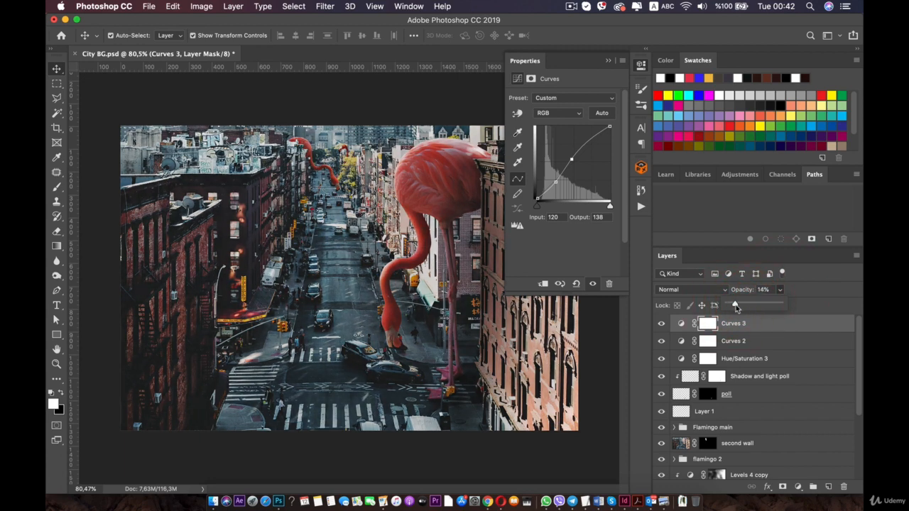
click(735, 305)
Compare the composite with the top Curves adjustment switched off and on, and close its settings.
click(661, 323)
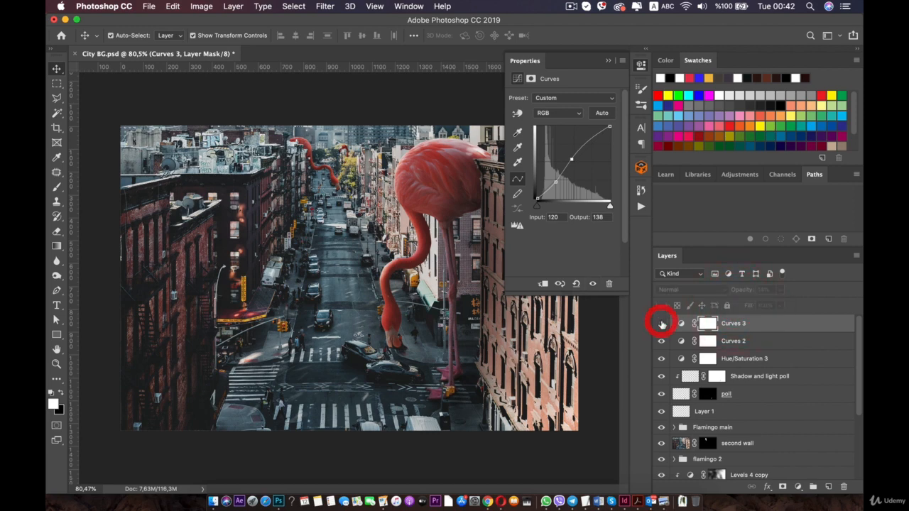
click(661, 323)
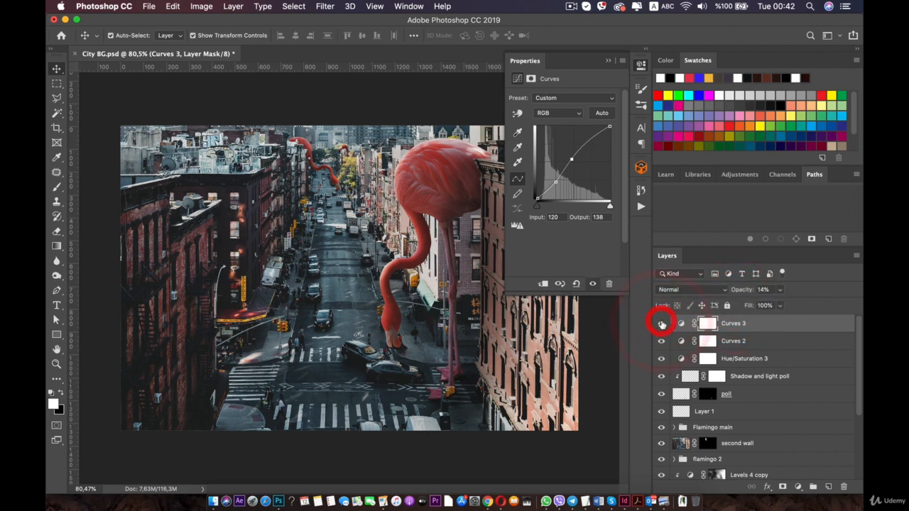
click(661, 323)
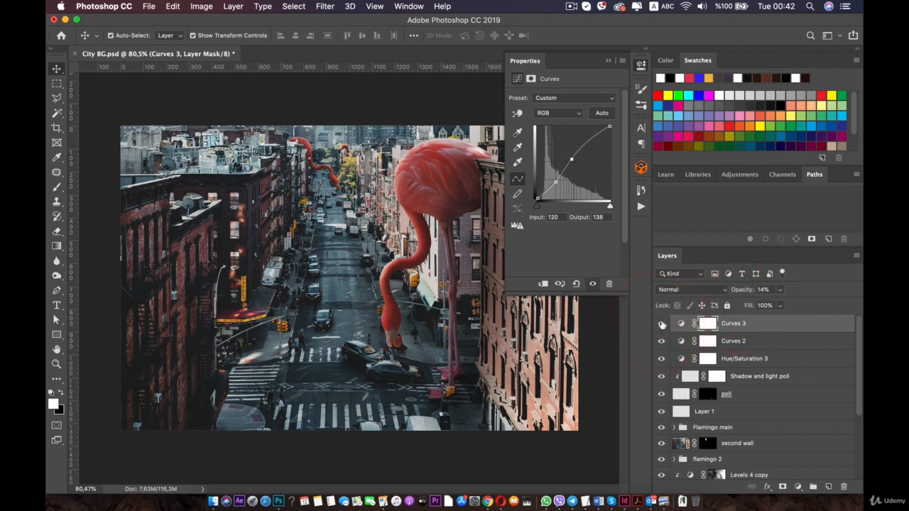
click(661, 324)
click(661, 324)
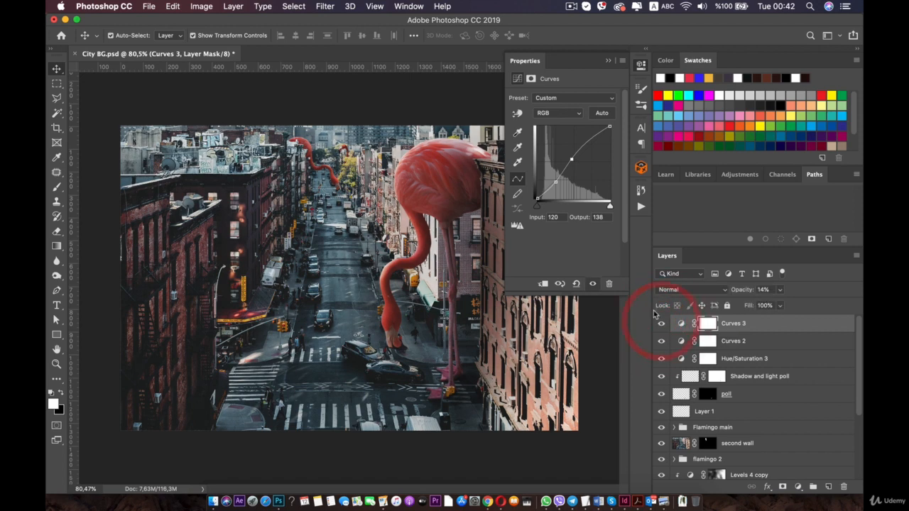
click(607, 62)
Look through the whole layer stack and view the composite with the Flamingo main group hidden and shown.
scroll(705, 371, down, 3)
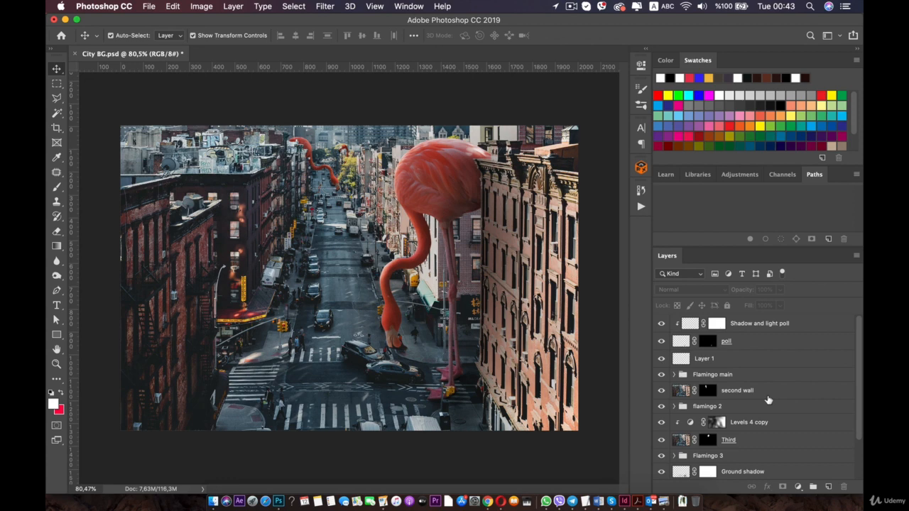
scroll(756, 419, down, 3)
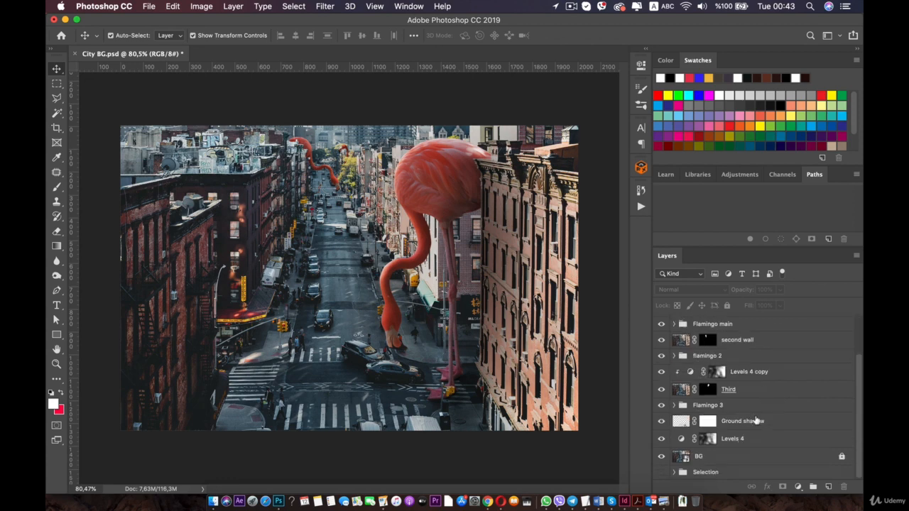
scroll(756, 420, up, 3)
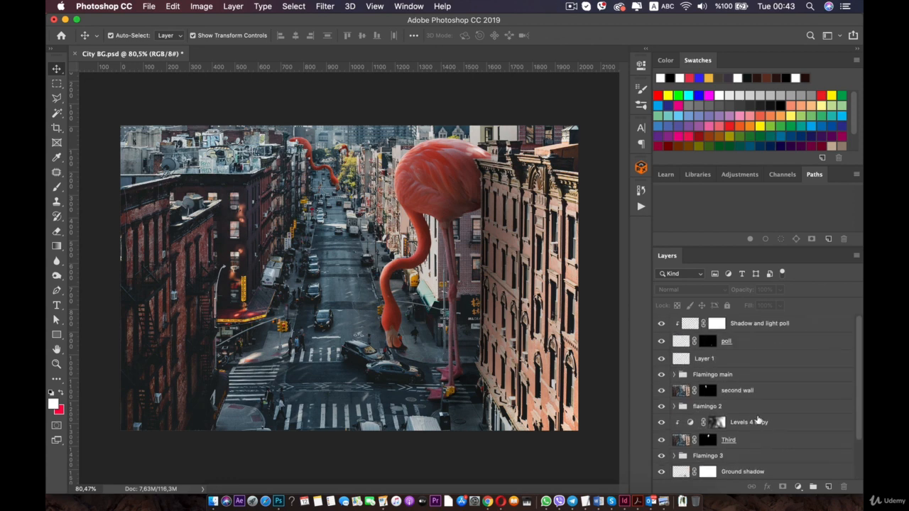
scroll(758, 421, down, 1)
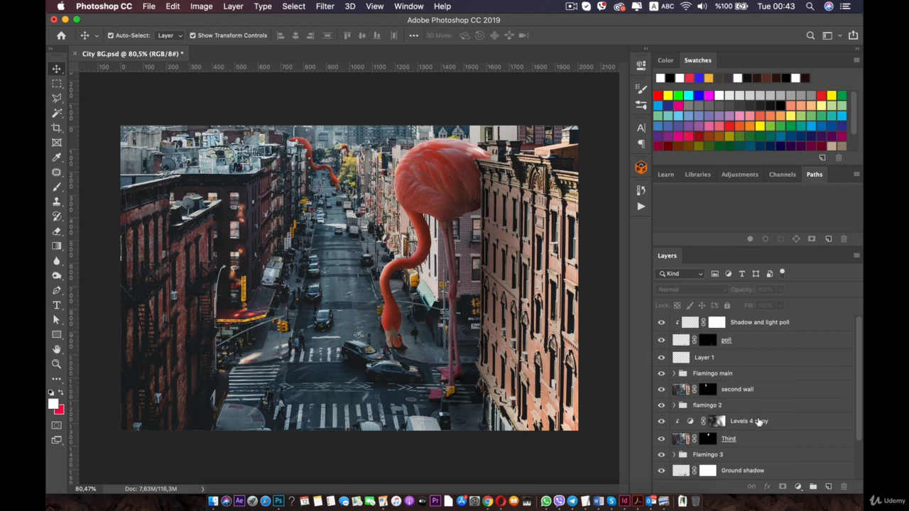
scroll(758, 421, down, 3)
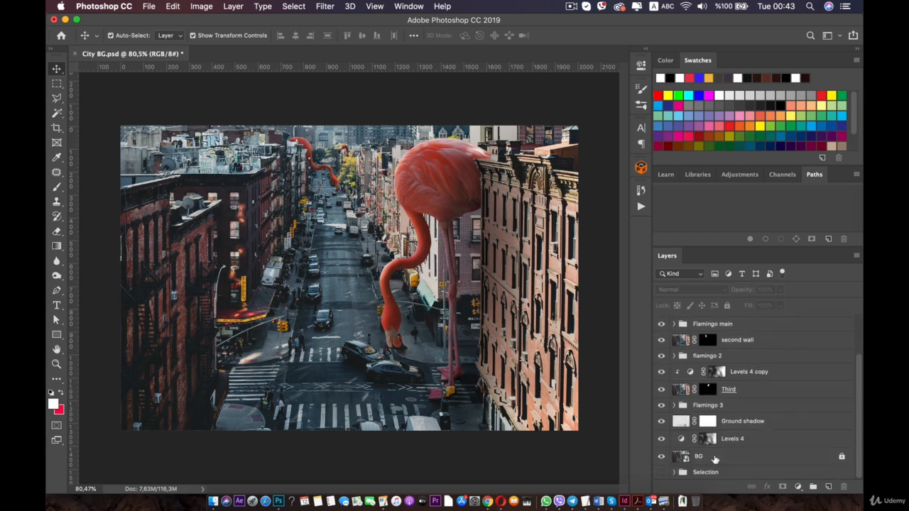
scroll(720, 458, up, 3)
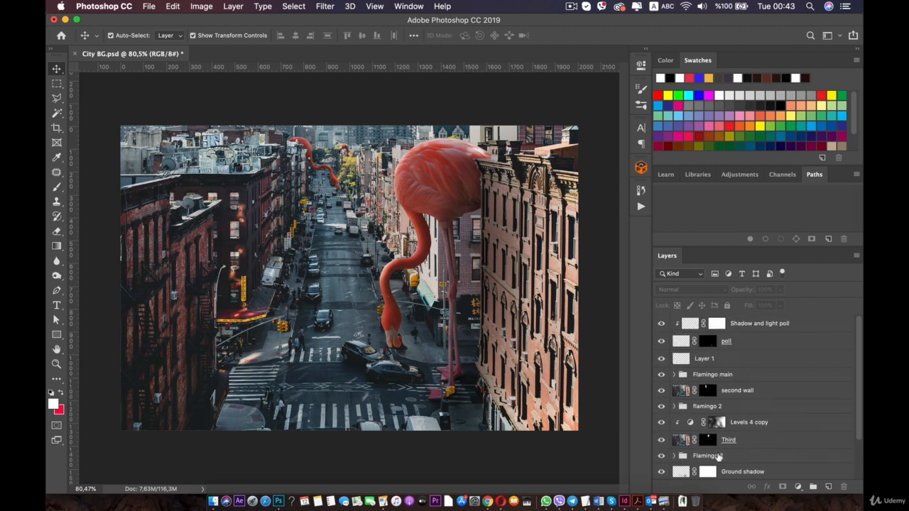
click(714, 374)
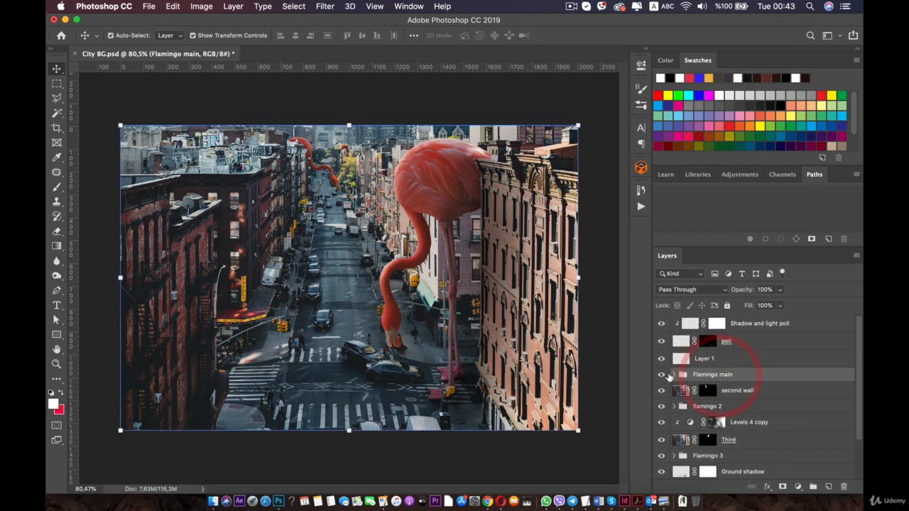
click(662, 374)
click(662, 374)
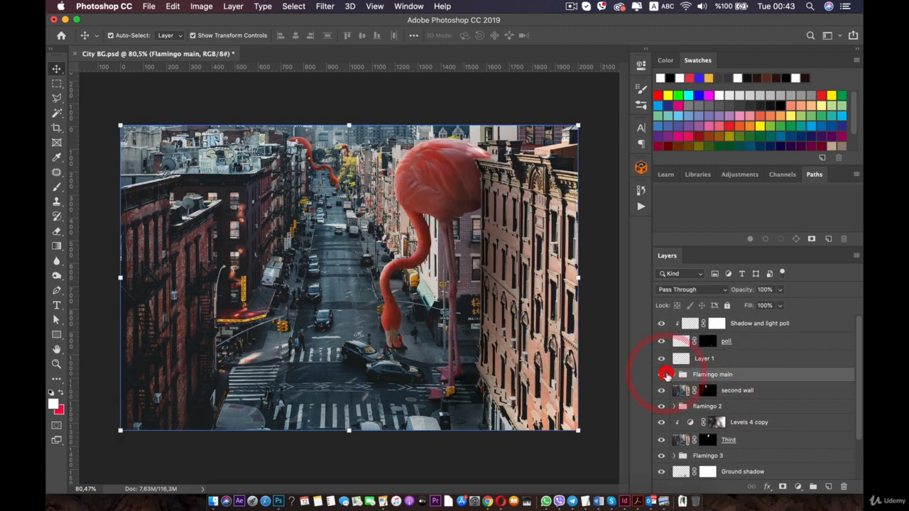
Move the poll and Shadow and light poll layers into the Flamingo main group.
click(717, 374)
click(732, 340)
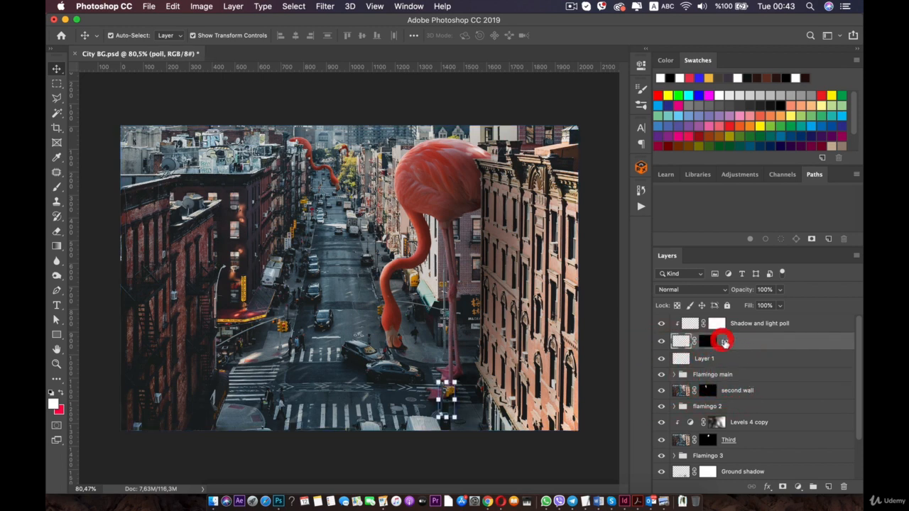
shift+click(733, 327)
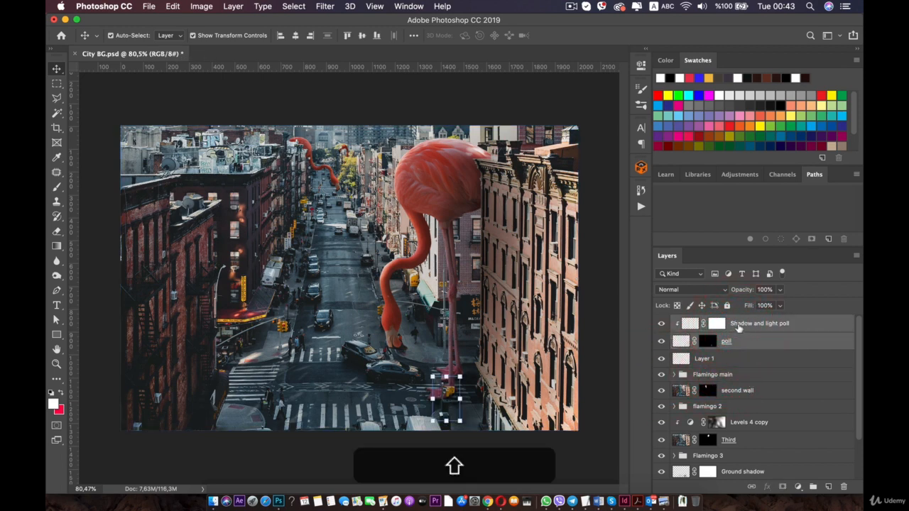
drag(732, 327, 717, 376)
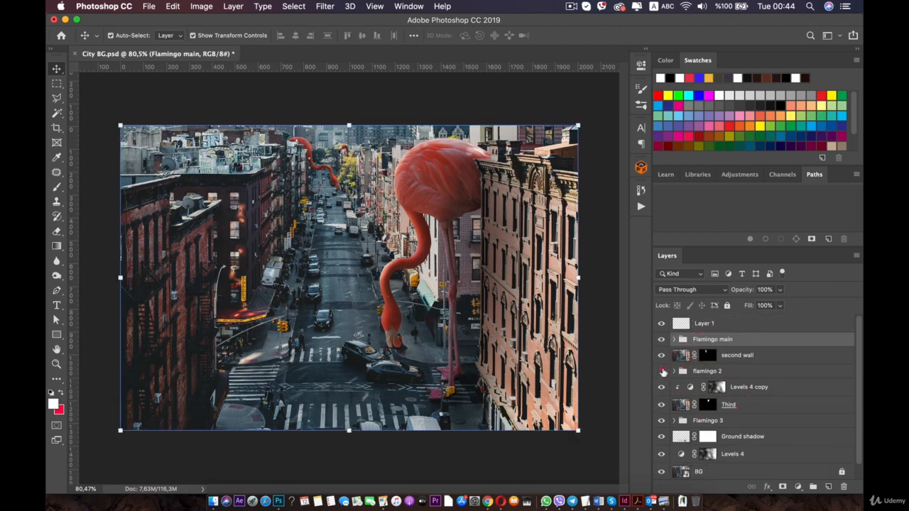
Check the flamingo 2 and Flamingo main groups by hiding and showing each, and select the Third layer.
click(662, 371)
click(662, 371)
click(663, 338)
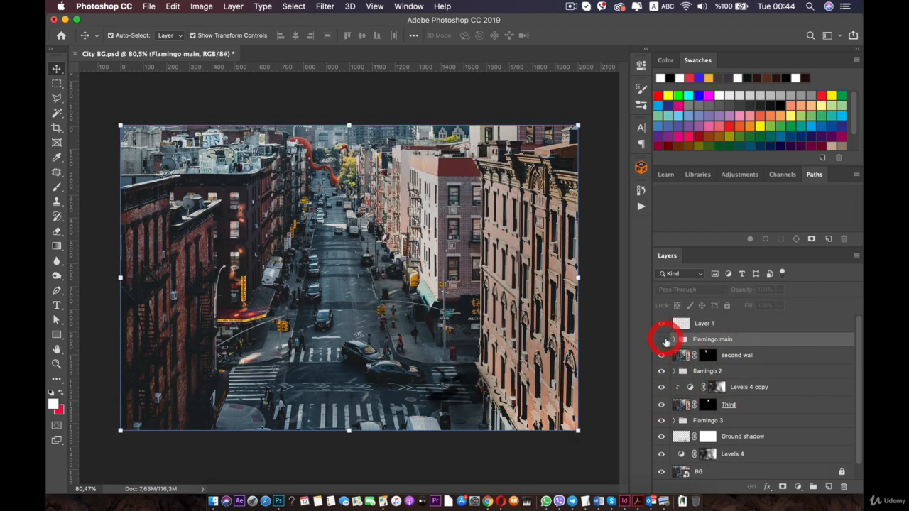
click(664, 338)
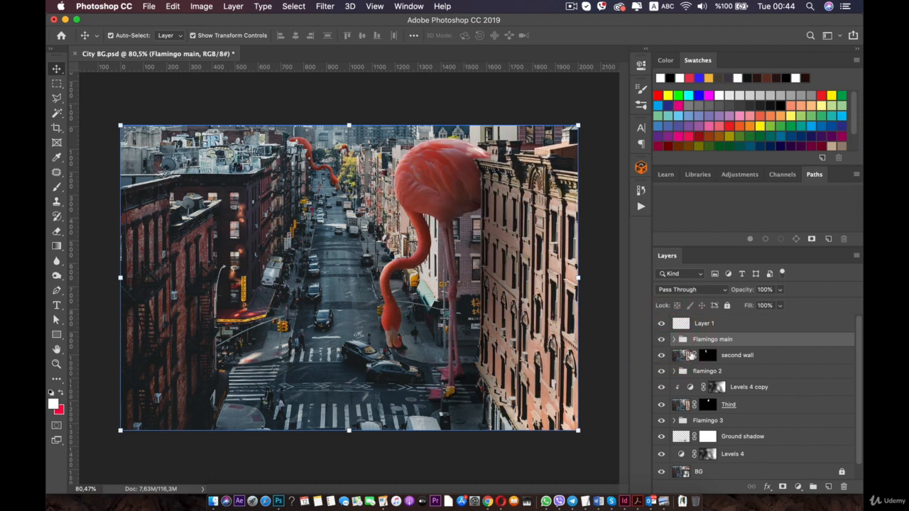
click(733, 405)
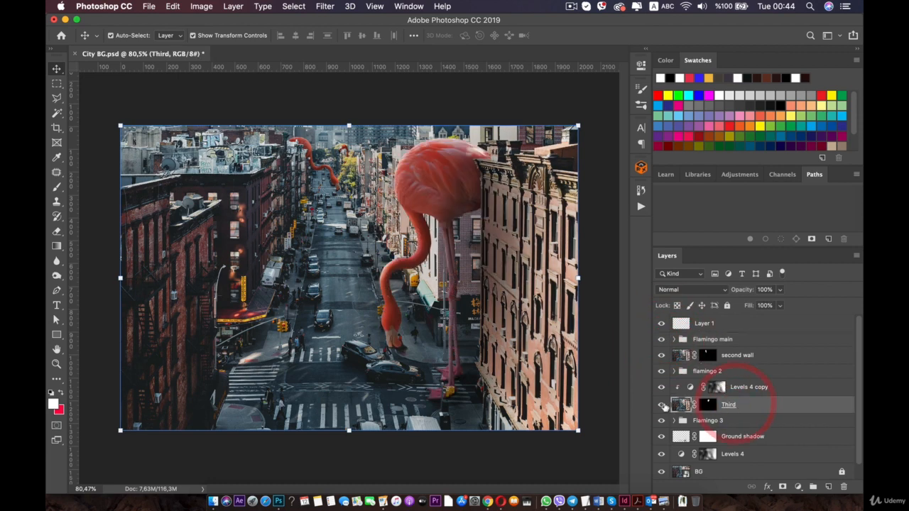
Move the Main layer and its clipped Levels 2 to the top of the Flamingo main group, collapse the group and check its visibility.
click(674, 339)
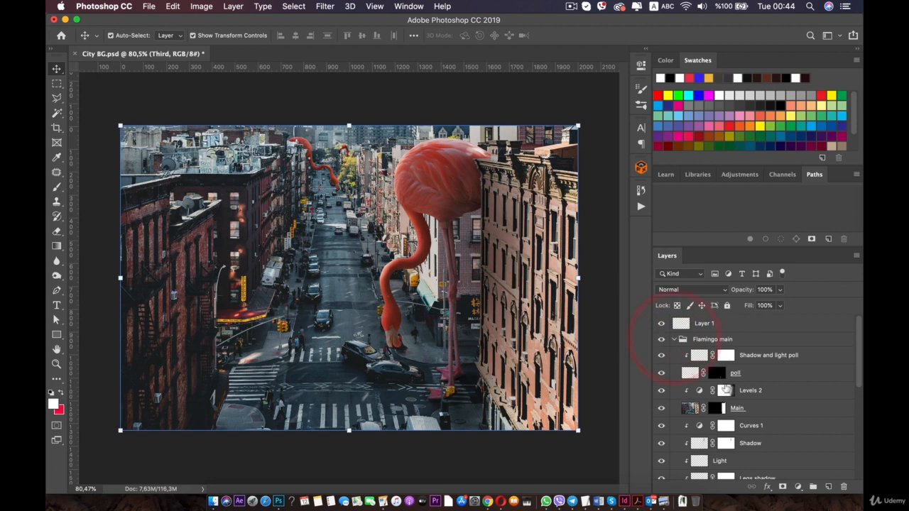
click(754, 409)
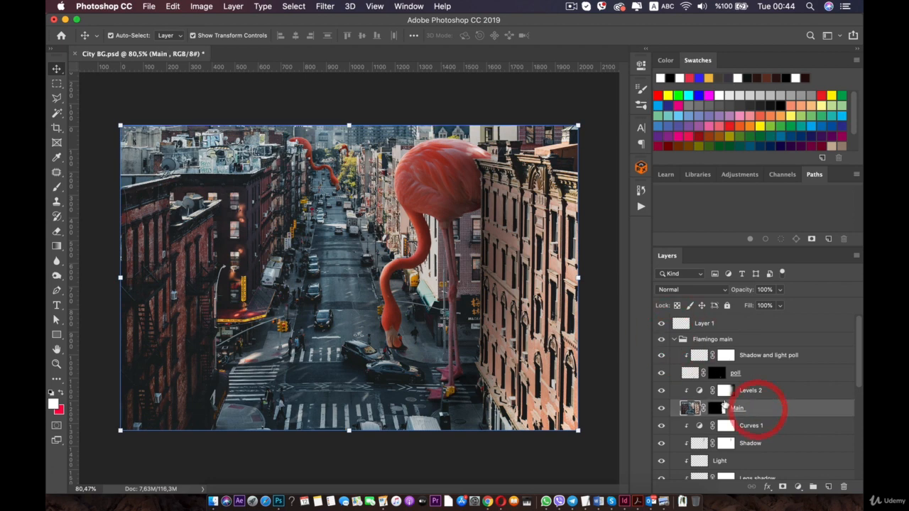
click(662, 408)
click(662, 409)
click(660, 392)
click(660, 392)
shift+click(765, 395)
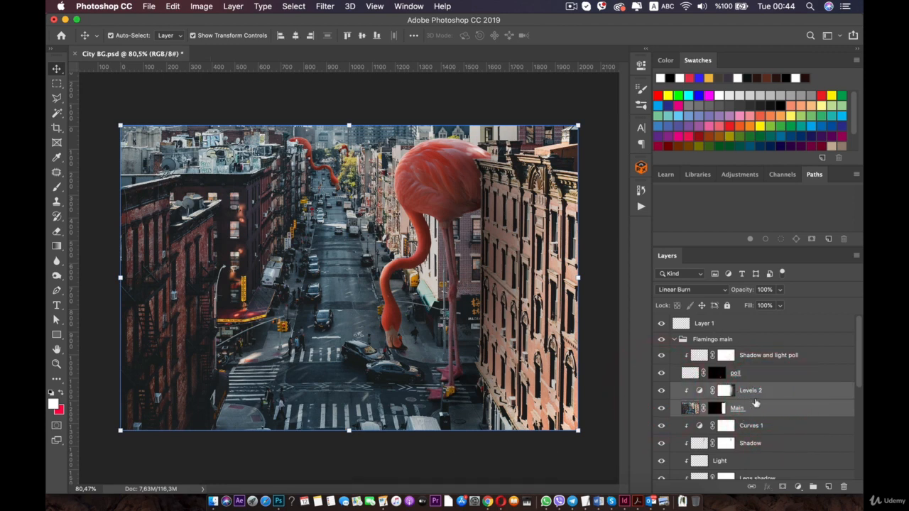
drag(756, 403, 738, 328)
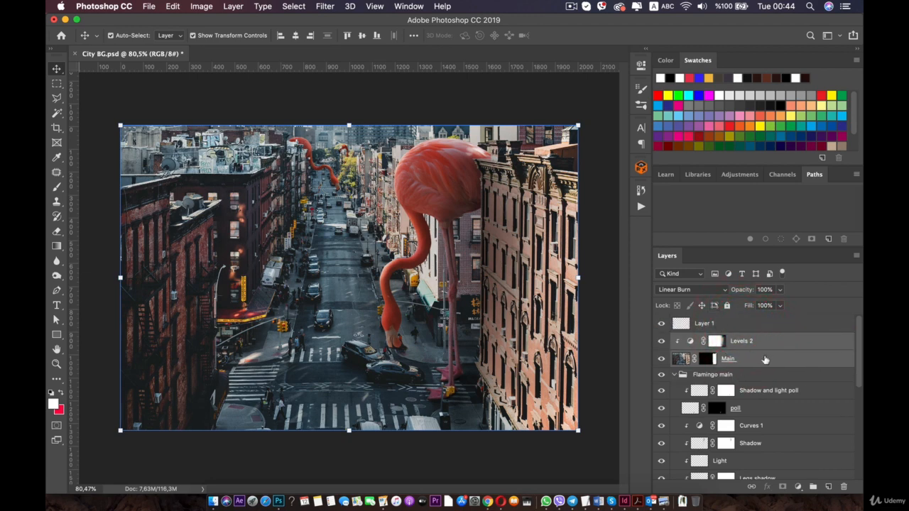
drag(744, 370, 706, 380)
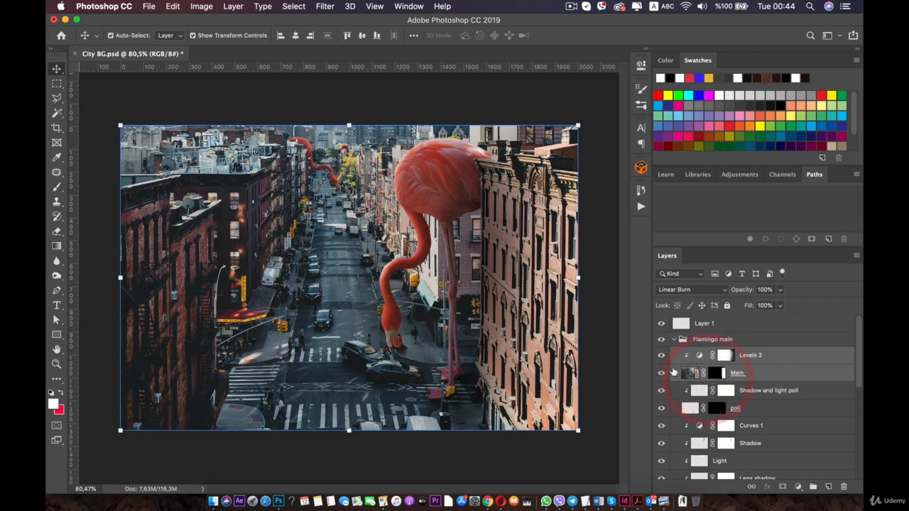
click(673, 340)
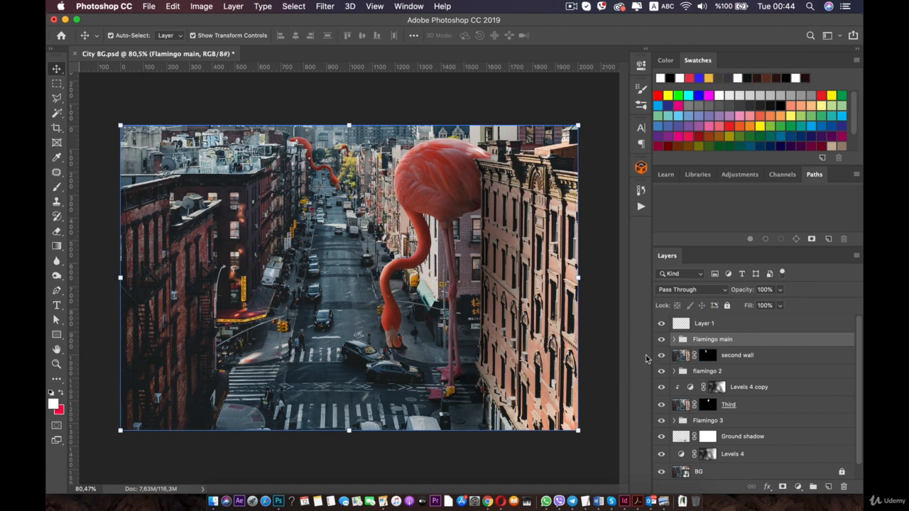
click(662, 340)
click(662, 339)
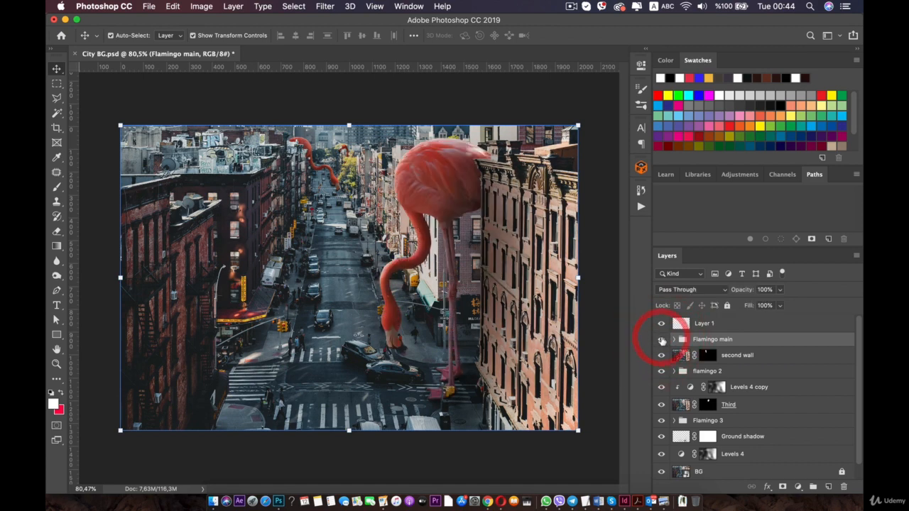
Check the Flamingo main group's contribution to the composite by hiding and showing it.
click(662, 339)
click(661, 339)
click(662, 339)
click(661, 339)
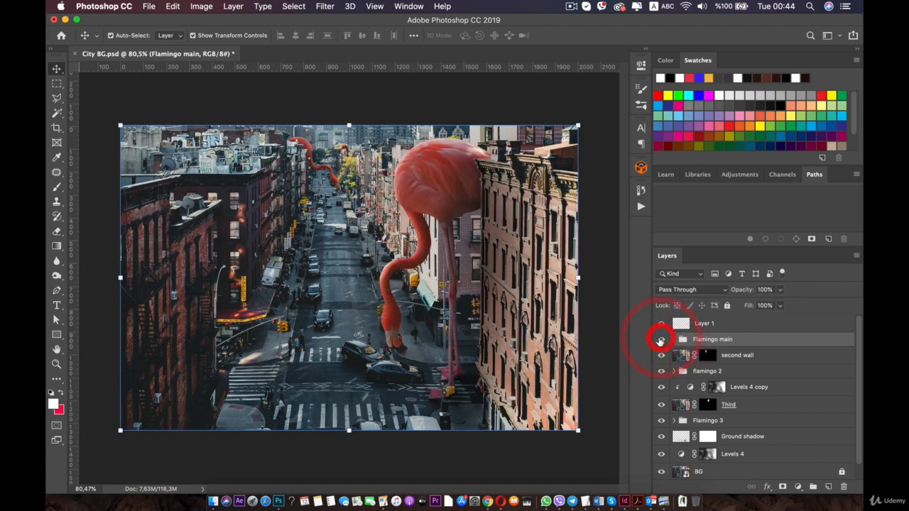
Check Layer 1 by hiding and showing it, and delete the layer.
click(715, 325)
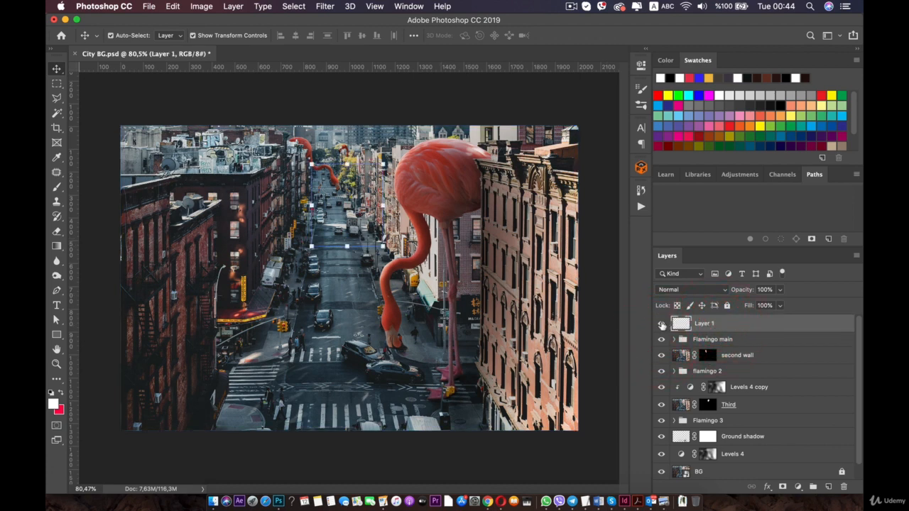
click(662, 324)
click(661, 323)
click(662, 325)
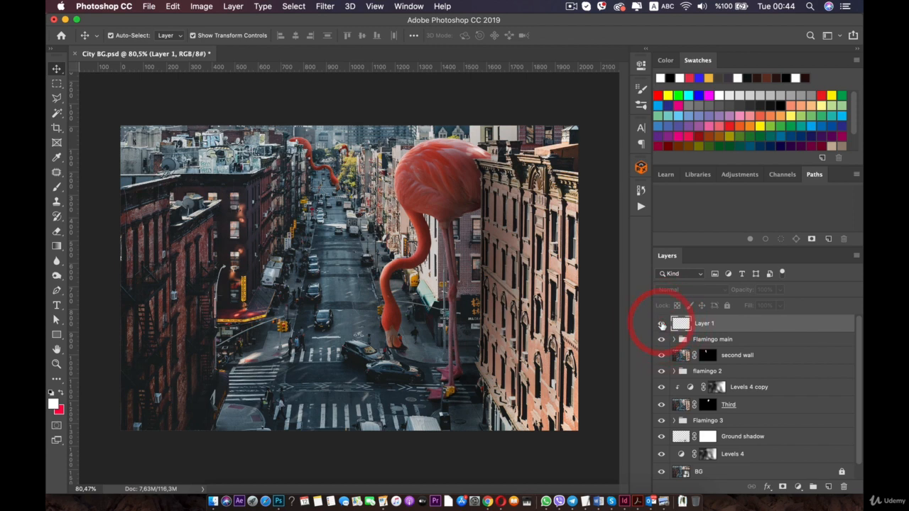
click(662, 325)
click(727, 324)
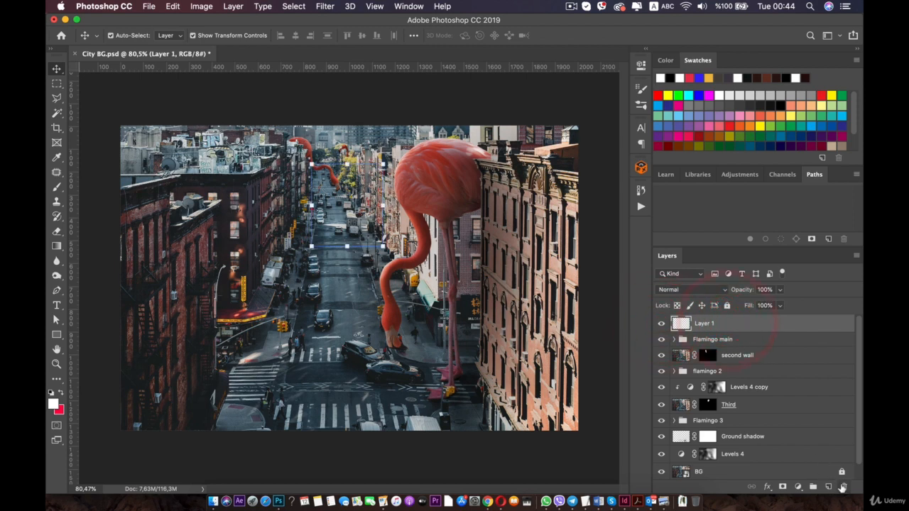
click(843, 486)
click(538, 182)
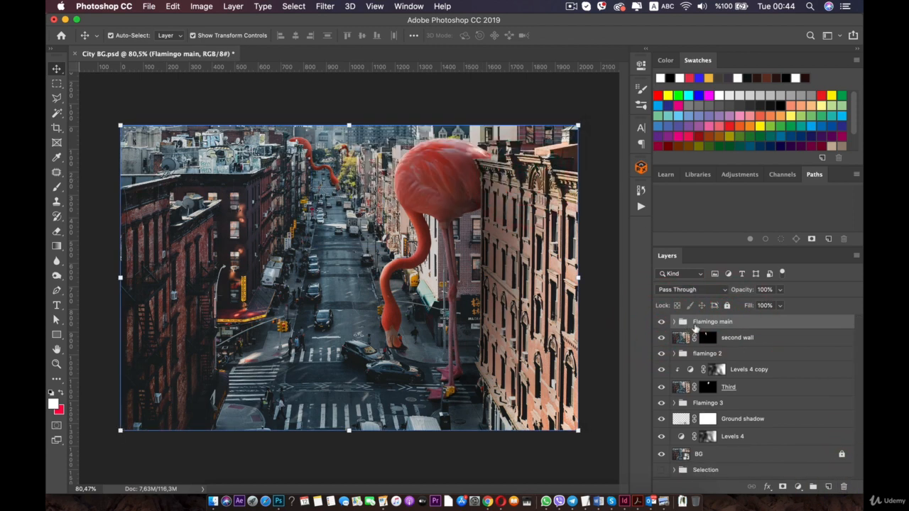
Group all layers from second wall down to BG and name the group everything.
click(727, 337)
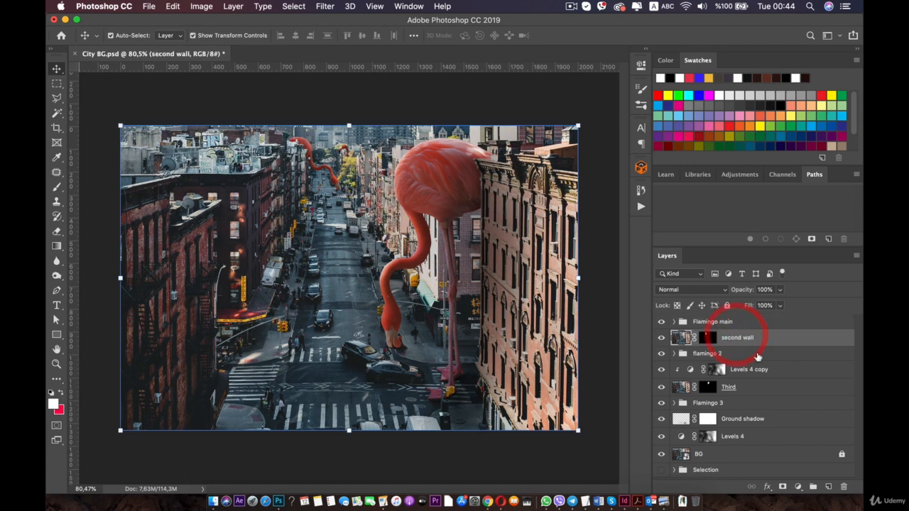
shift+click(723, 444)
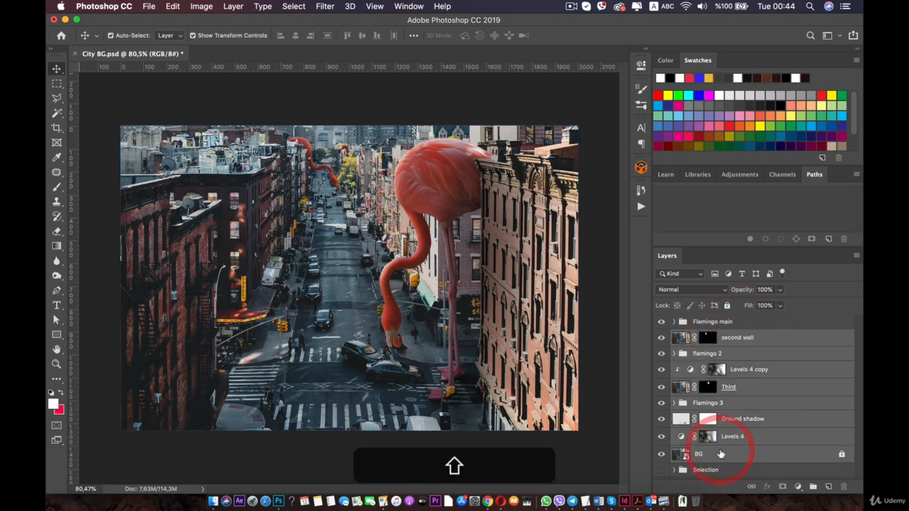
key(super+g)
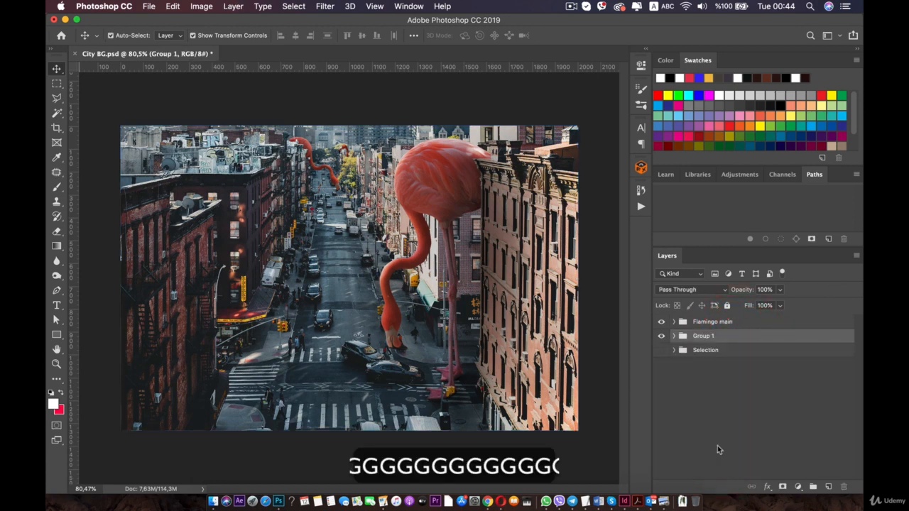
key(Return)
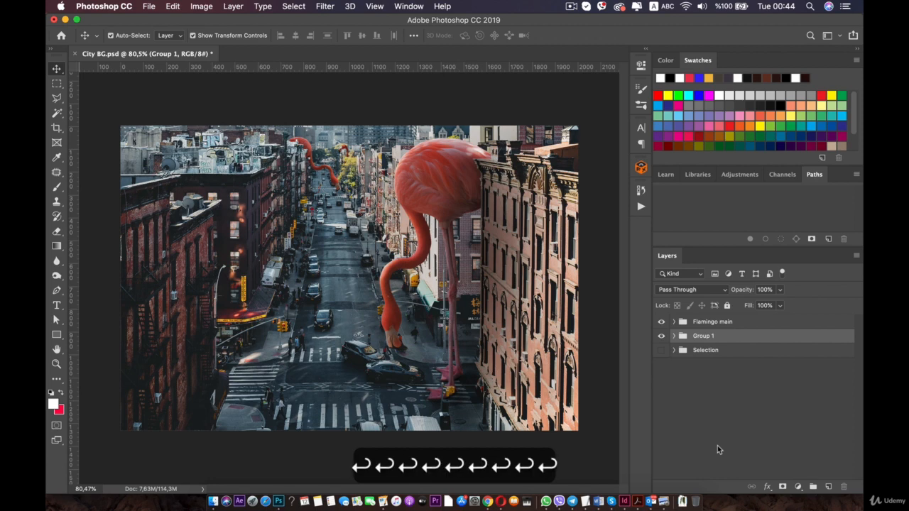
double_click(703, 336)
text(everyt)
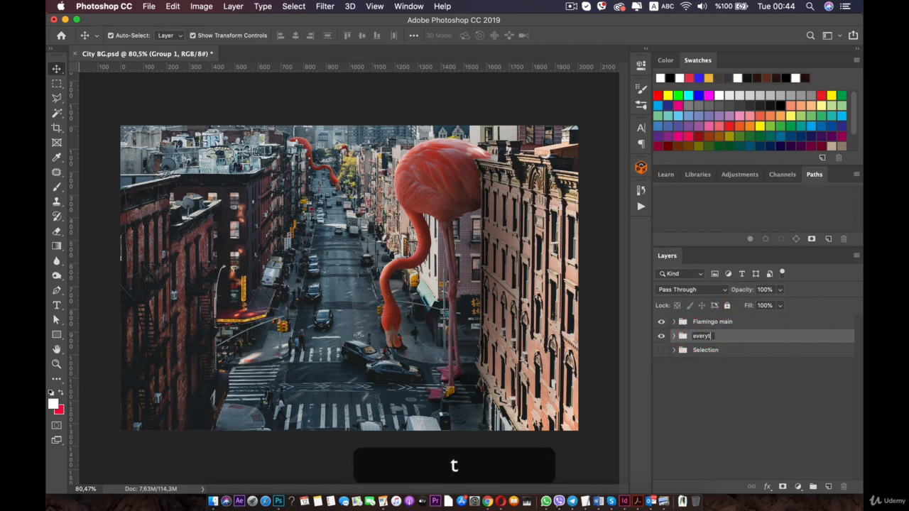
text(hing)
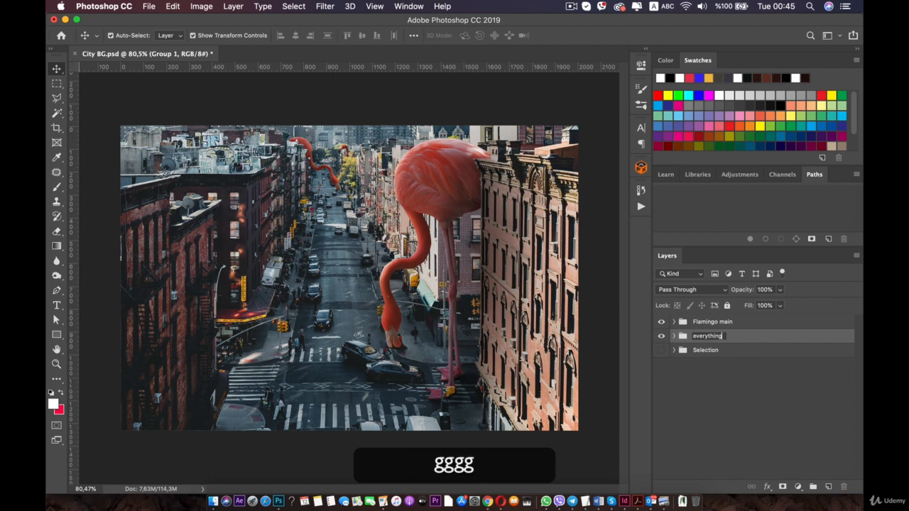
key(Return)
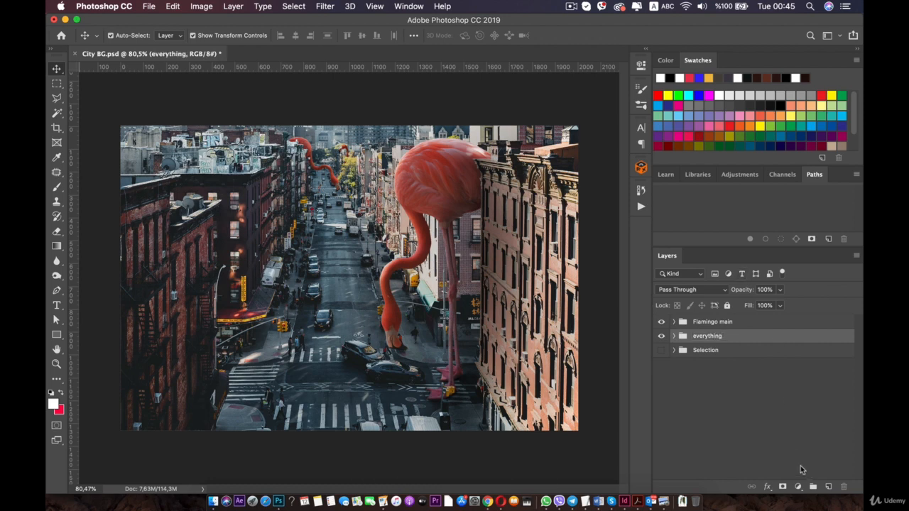
Duplicate the everything group as everything copy, hide the original group and select the copy.
right_click(708, 338)
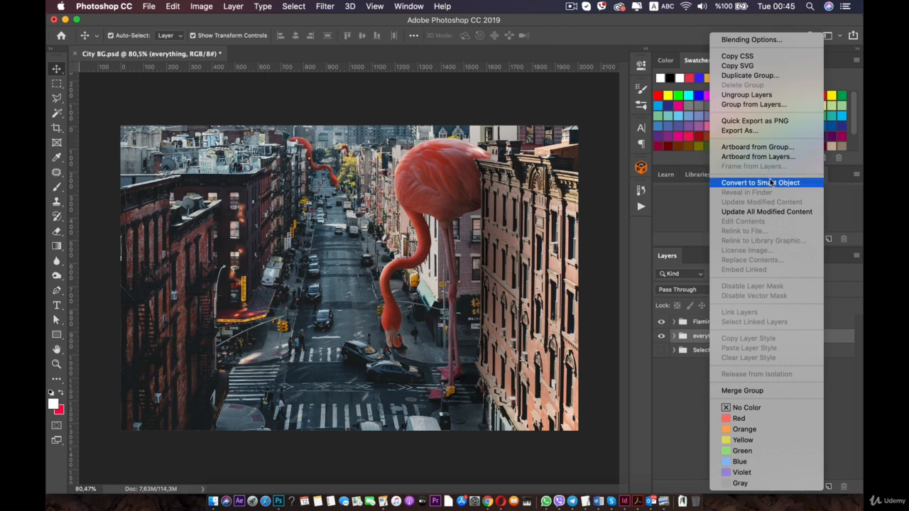
click(774, 75)
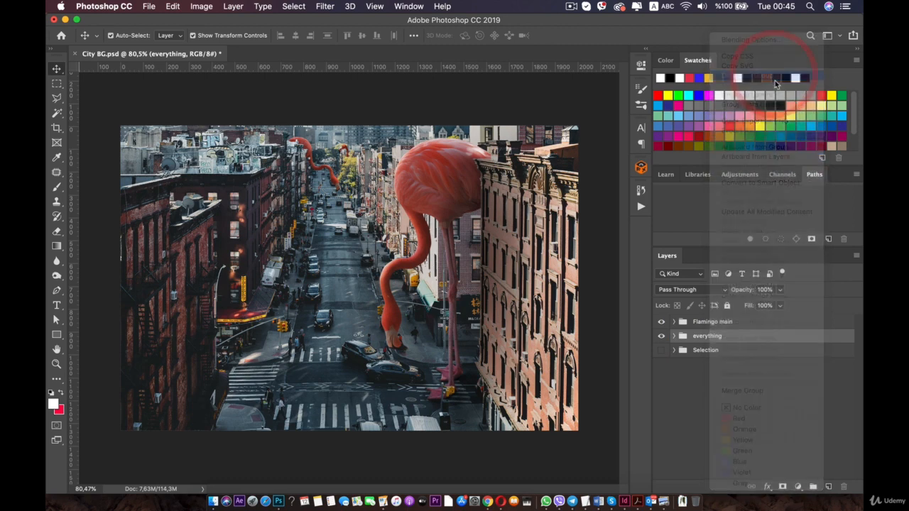
click(558, 204)
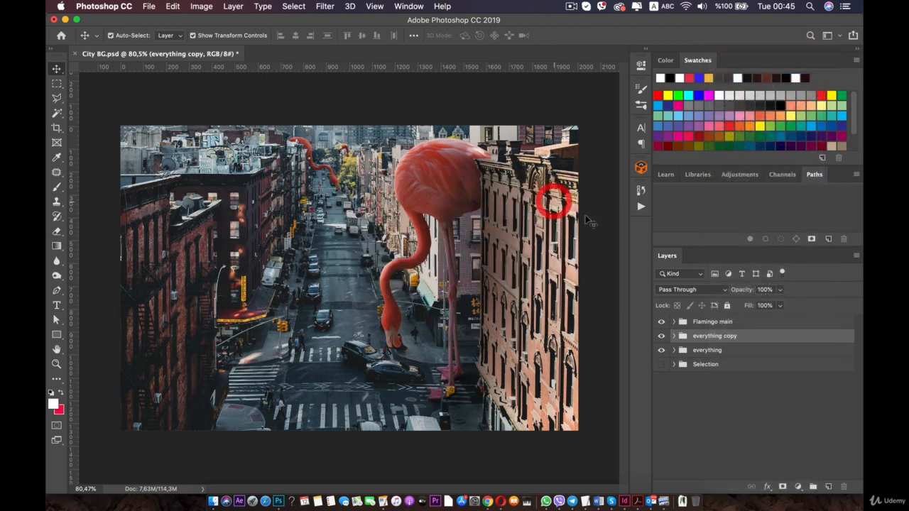
click(699, 349)
click(661, 350)
click(712, 336)
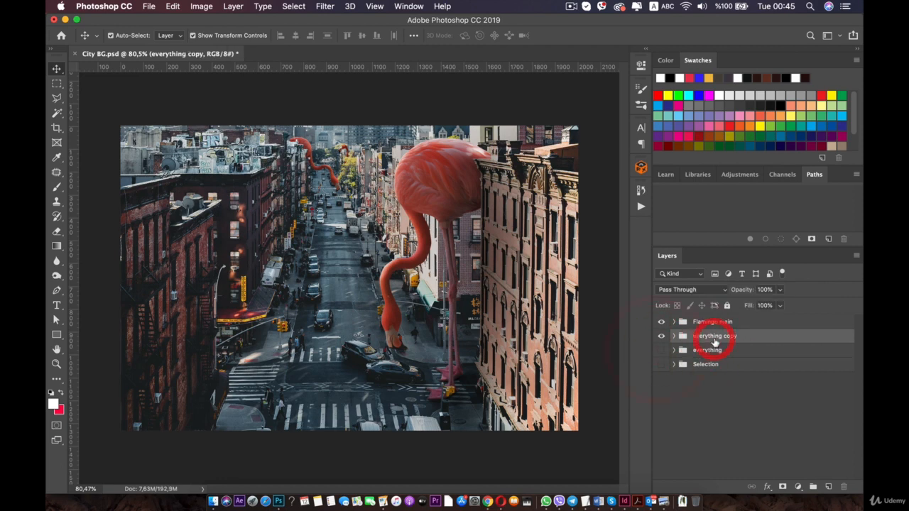
Duplicate the Flamingo main group as Flamingo main copy, and move the original below everything copy and hide it.
click(711, 322)
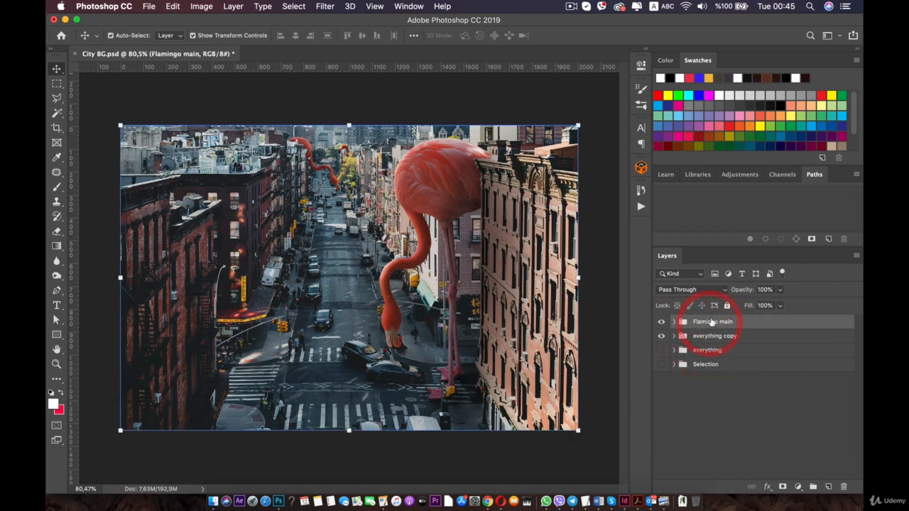
right_click(712, 320)
click(767, 76)
right_click(696, 323)
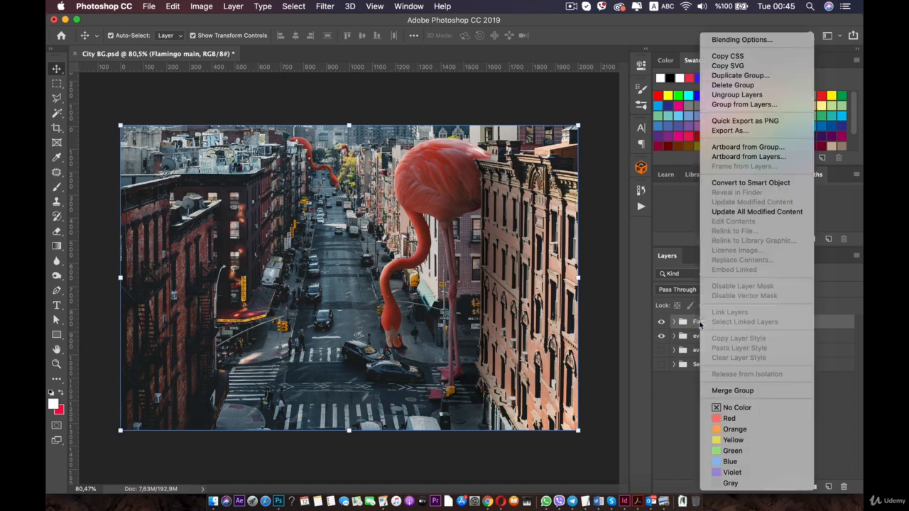
click(751, 75)
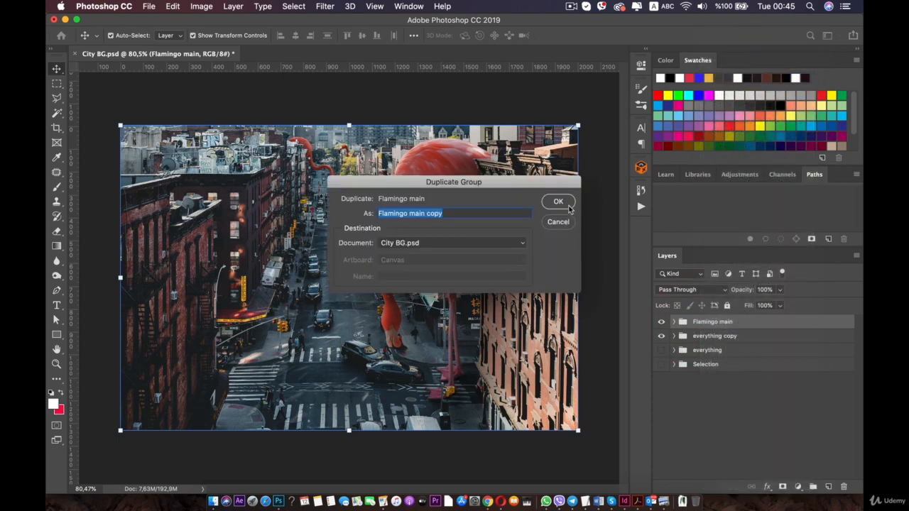
click(558, 203)
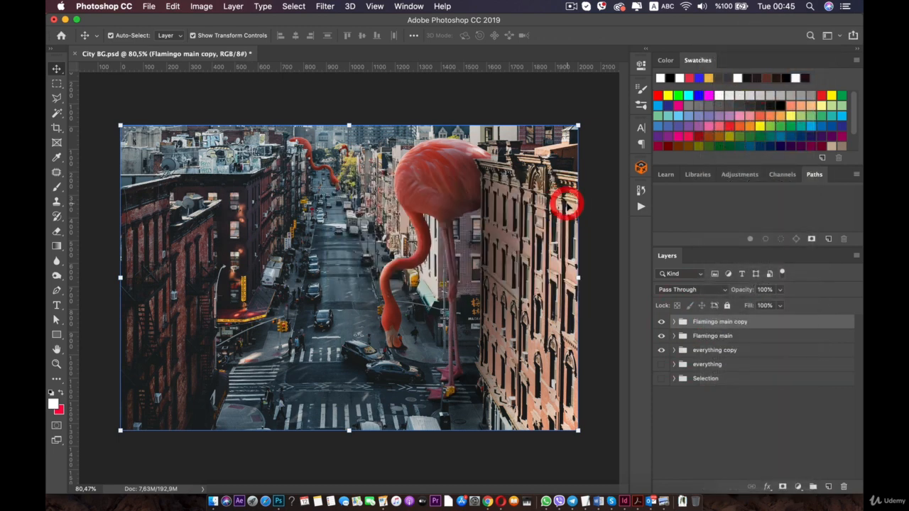
drag(712, 338, 700, 358)
click(661, 353)
Convert the everything copy group to a smart object.
click(712, 338)
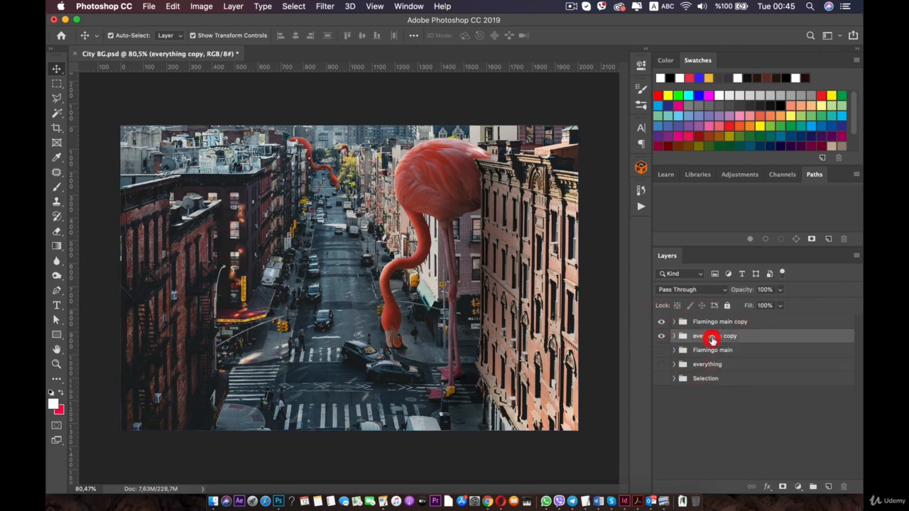
click(693, 404)
click(714, 340)
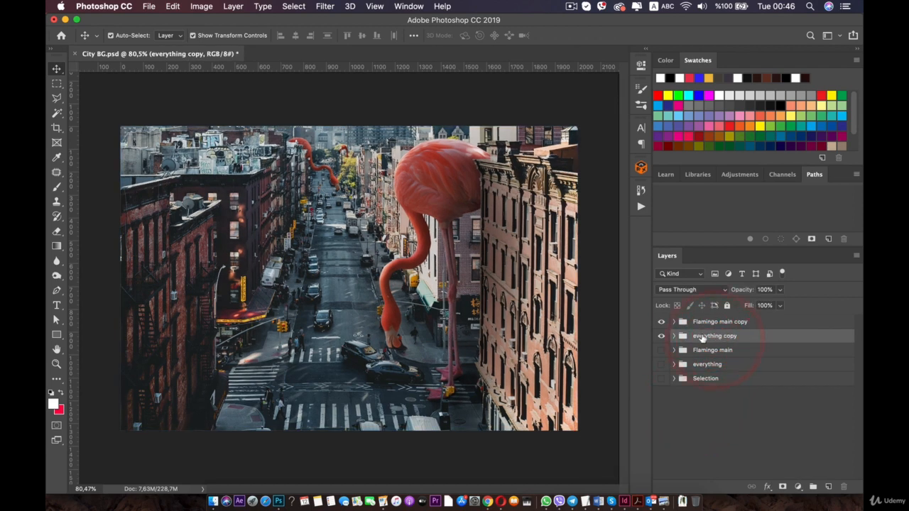
right_click(703, 335)
click(763, 184)
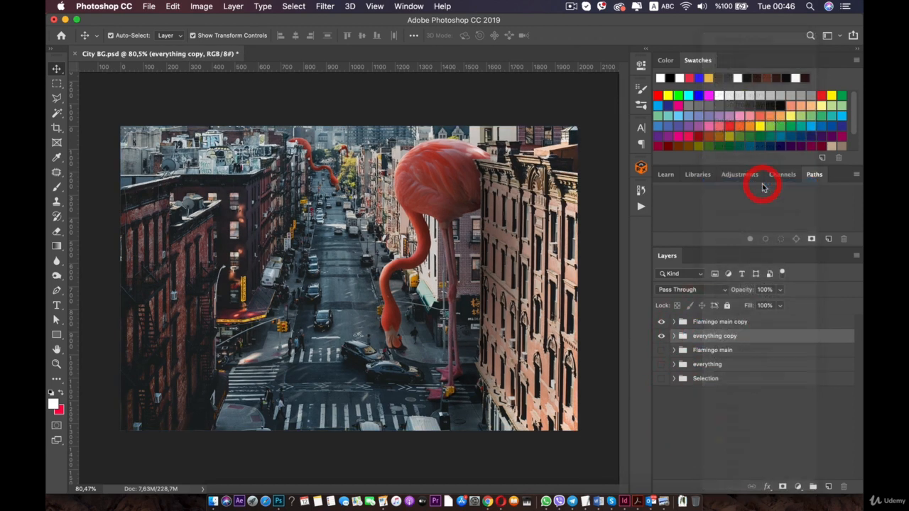
Start a Field Blur on everything copy and place its pin at the far end of the street with 3 px blur.
click(326, 6)
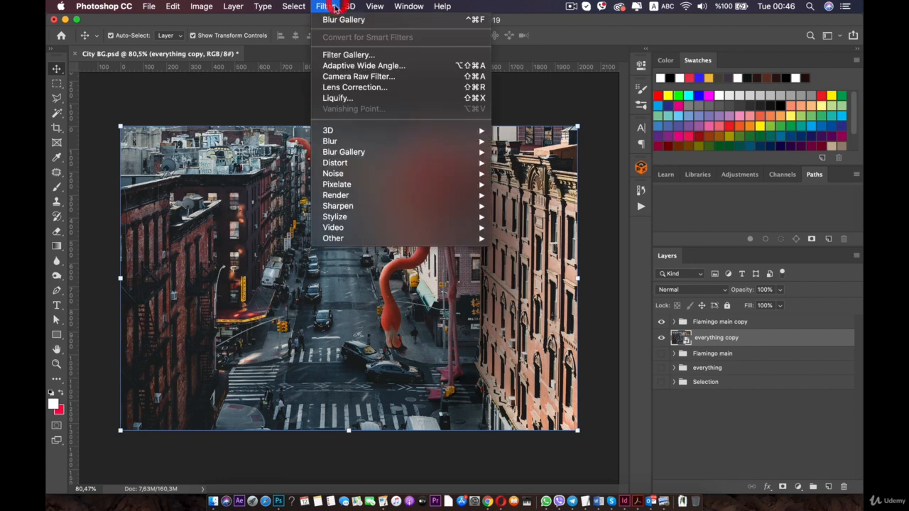
mouse_move(368, 153)
click(523, 153)
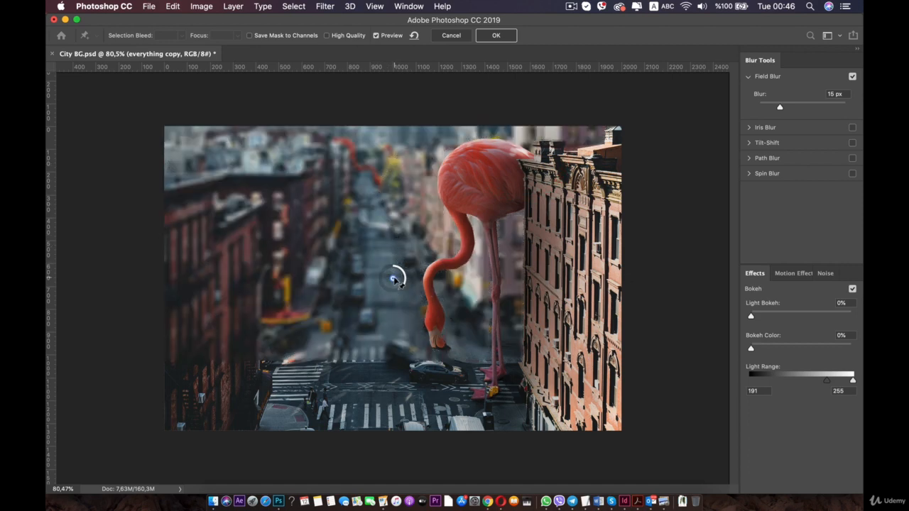
drag(398, 281, 390, 179)
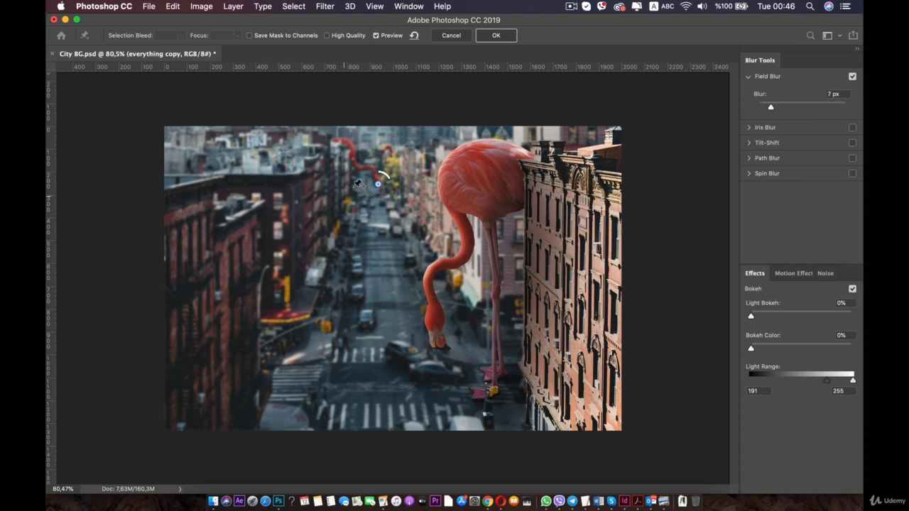
drag(384, 177, 384, 177)
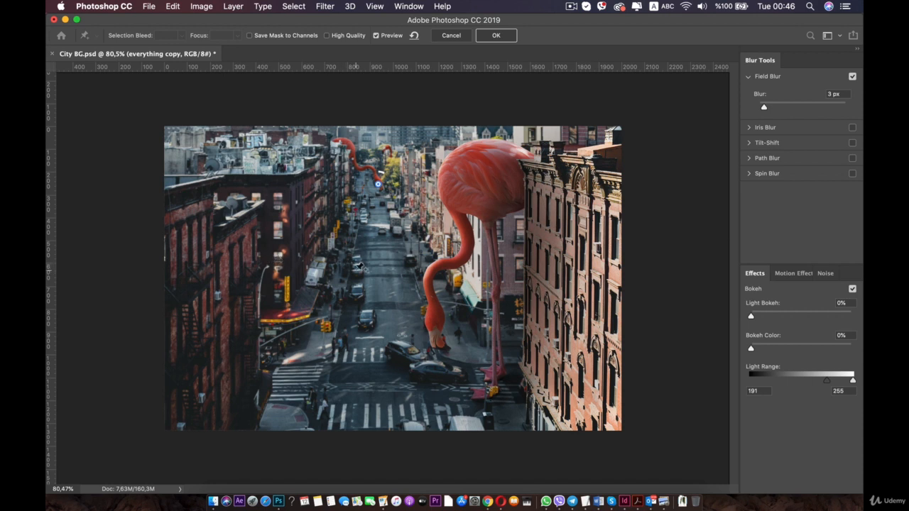
Add a second Field Blur pin on the left side of the mid-street with 1 px blur and apply the filter.
click(359, 307)
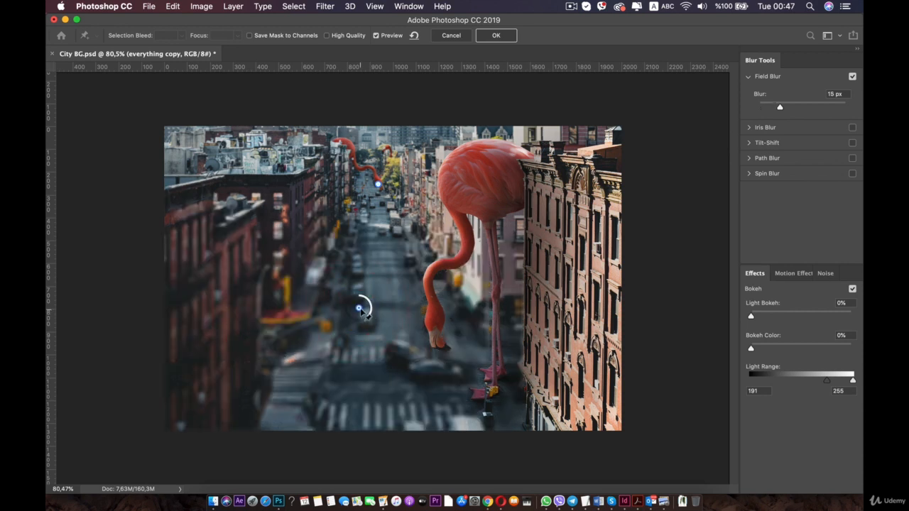
drag(358, 307, 341, 254)
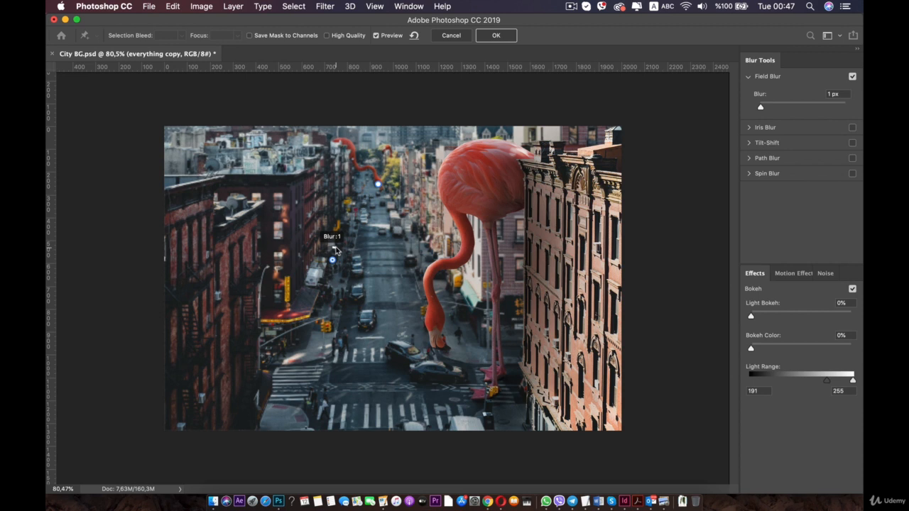
drag(336, 250, 336, 250)
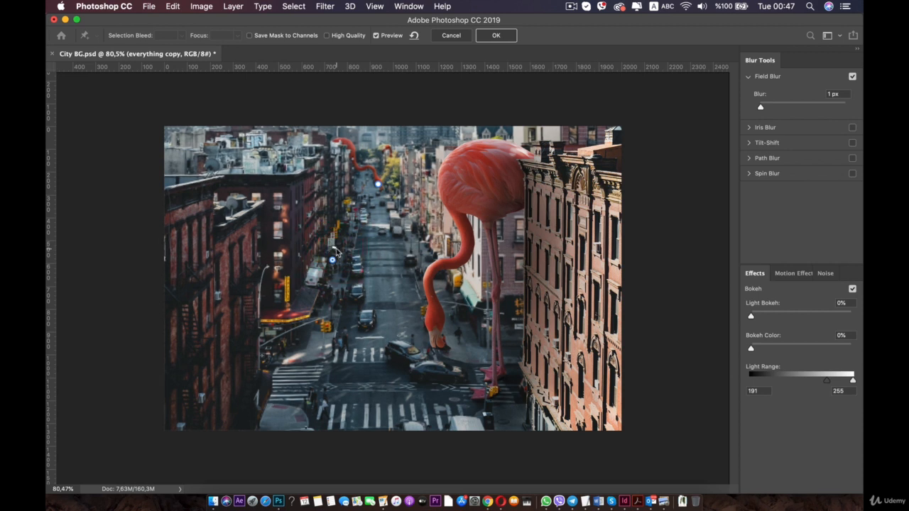
click(336, 248)
click(483, 35)
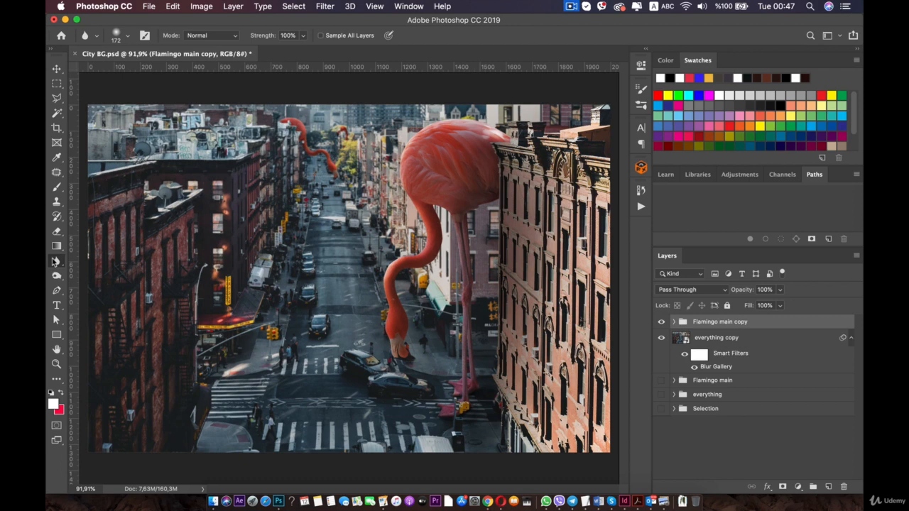
Convert the Flamingo main copy group to a smart object and rasterize it for use with the Blur tool.
click(55, 253)
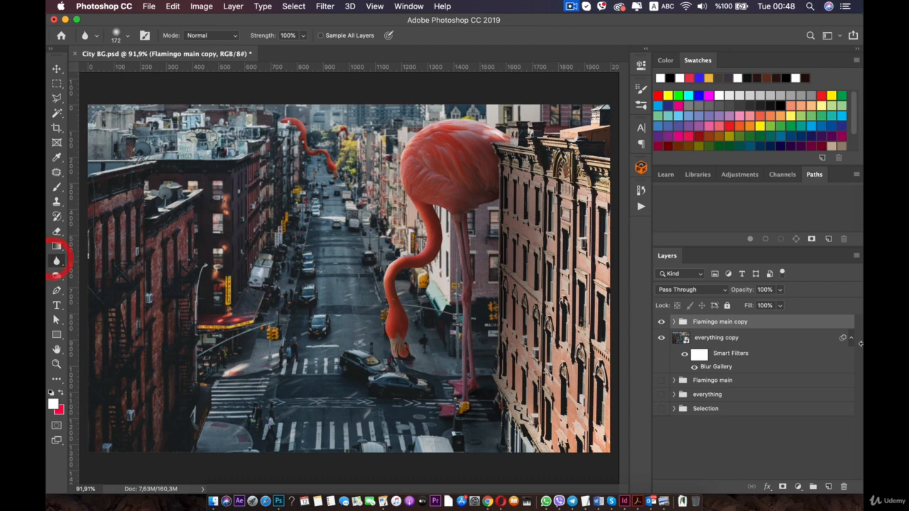
right_click(739, 322)
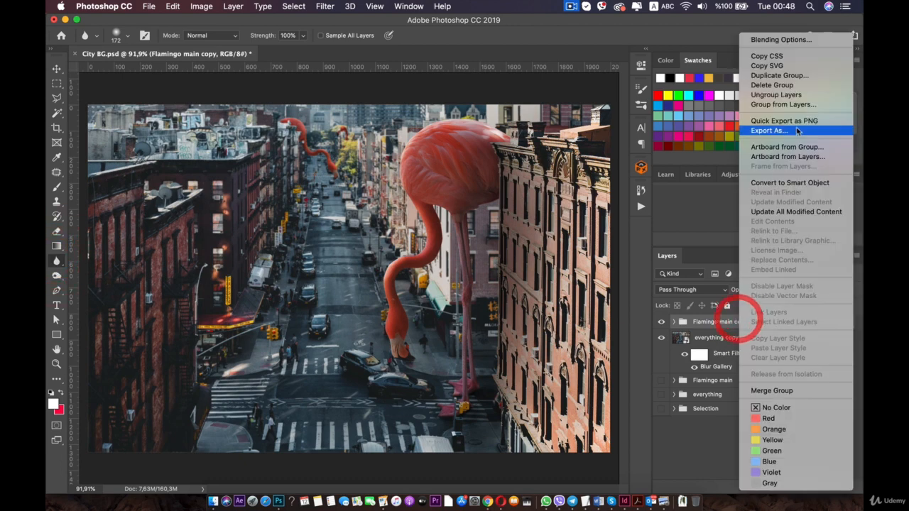
click(797, 185)
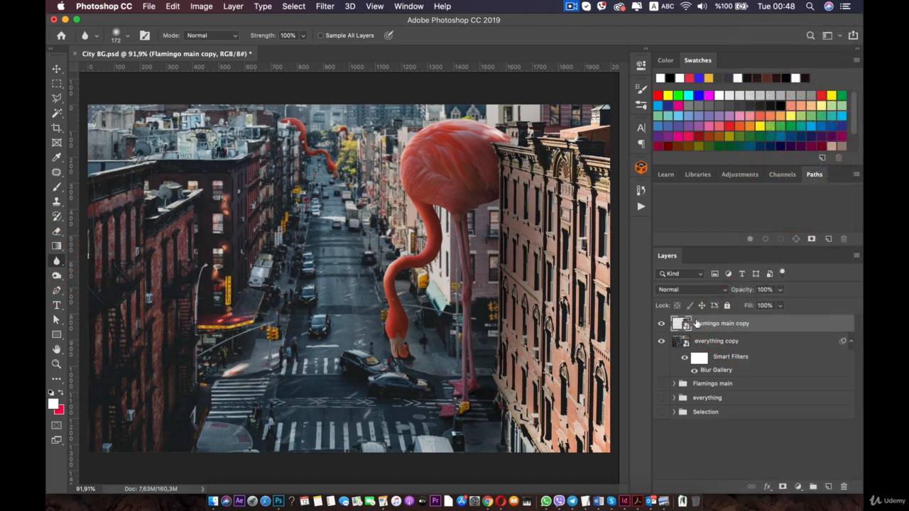
click(56, 260)
click(426, 156)
click(546, 181)
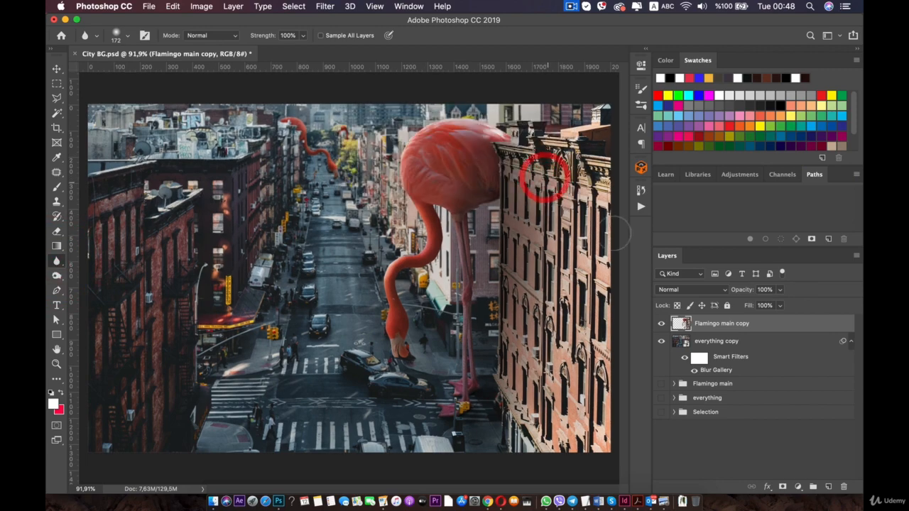
Set the Blur tool's strength to 28% for softening the main flamingo on the Flamingo main copy layer.
scroll(504, 163, up, 2)
scroll(384, 143, up, 3)
drag(475, 122, 410, 327)
scroll(201, 279, up, 1)
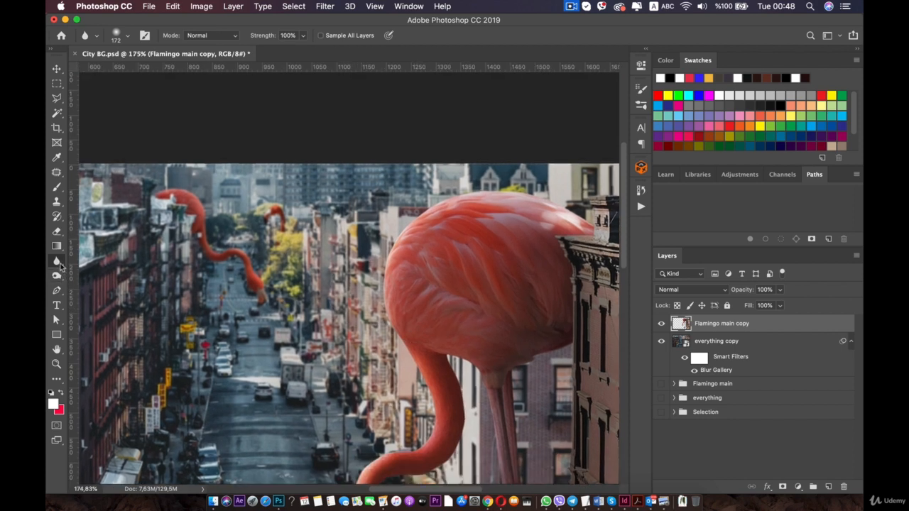
click(57, 262)
drag(303, 35, 265, 52)
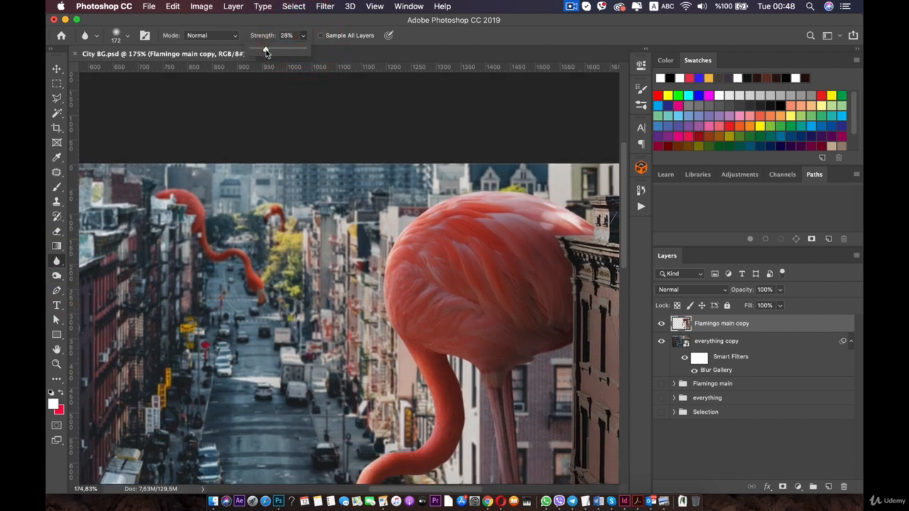
click(400, 192)
Reduce the blur brush to 86 px and soften the edges of the main flamingo's neck and head.
scroll(365, 242, up, 5)
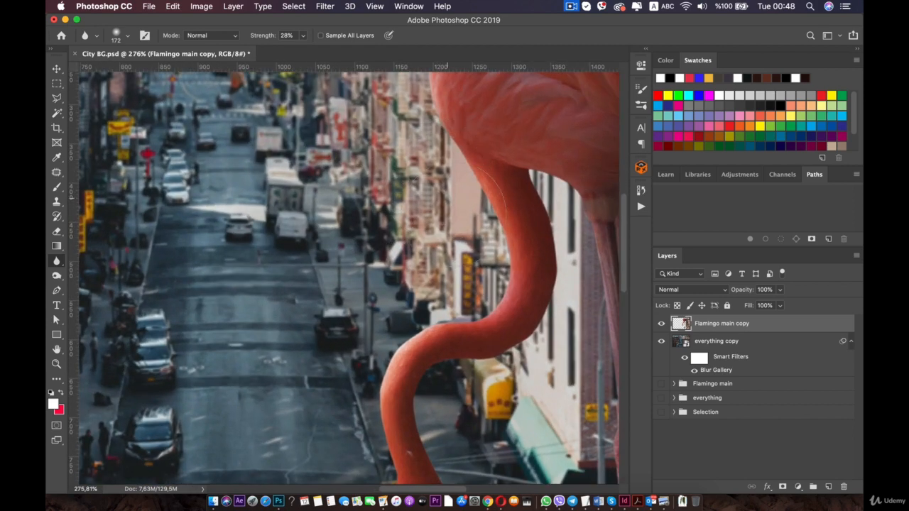
scroll(465, 235, up, 2)
right_click(464, 236)
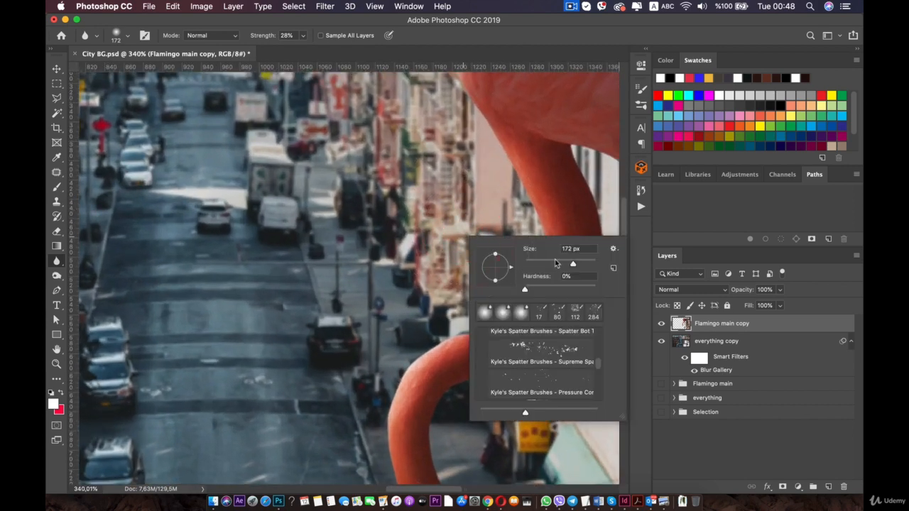
click(555, 263)
key(Return)
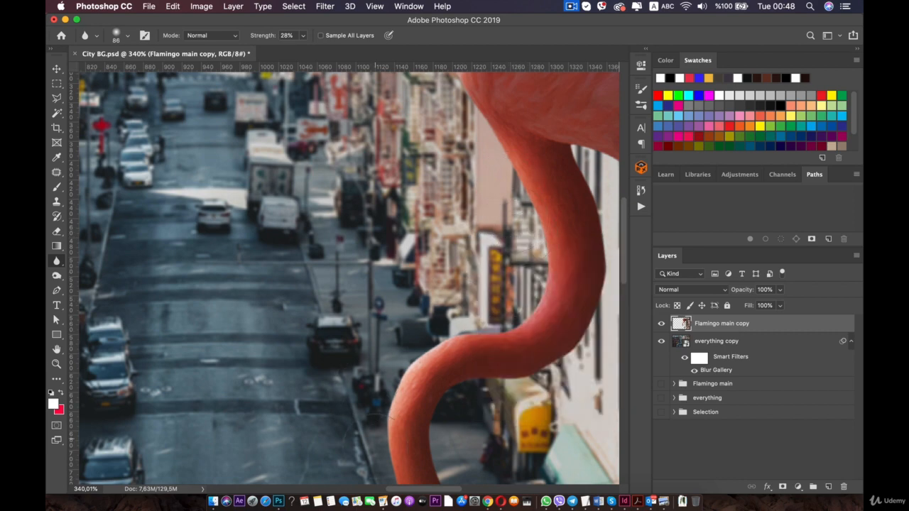
scroll(348, 277, down, 5)
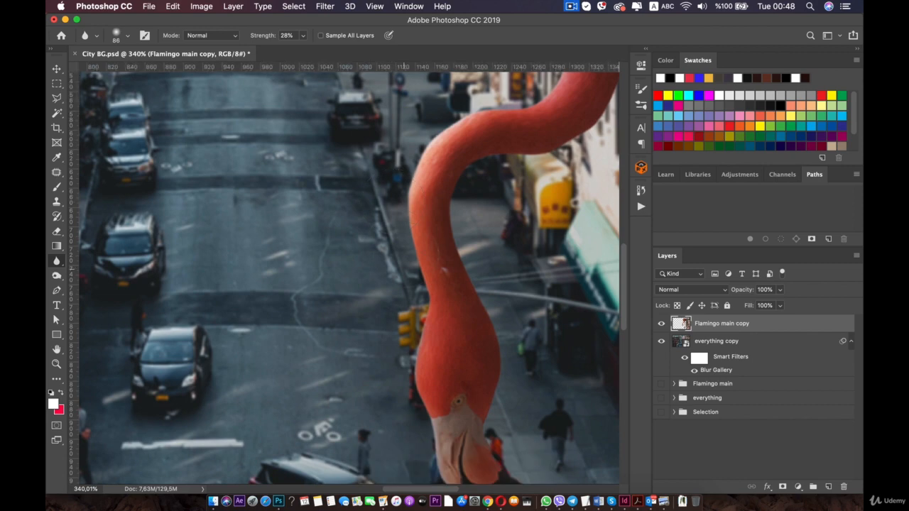
scroll(348, 277, down, 3)
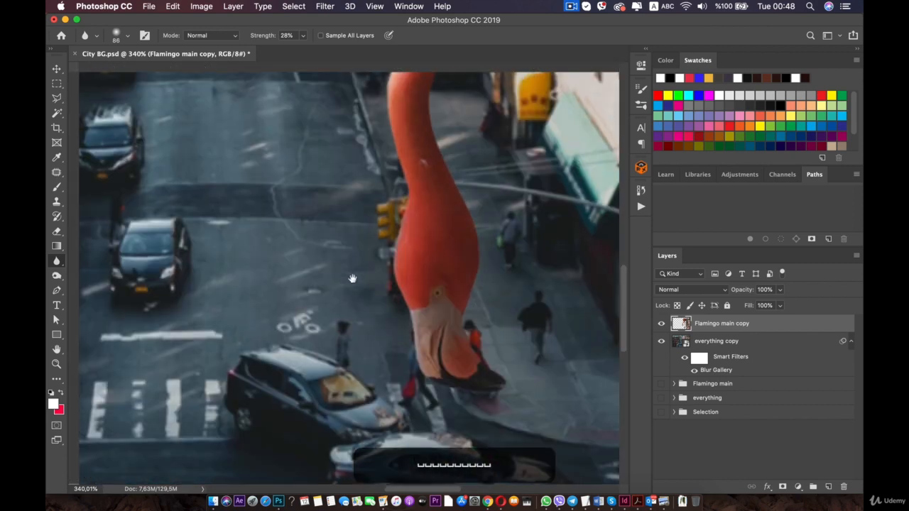
scroll(483, 331, right, 8)
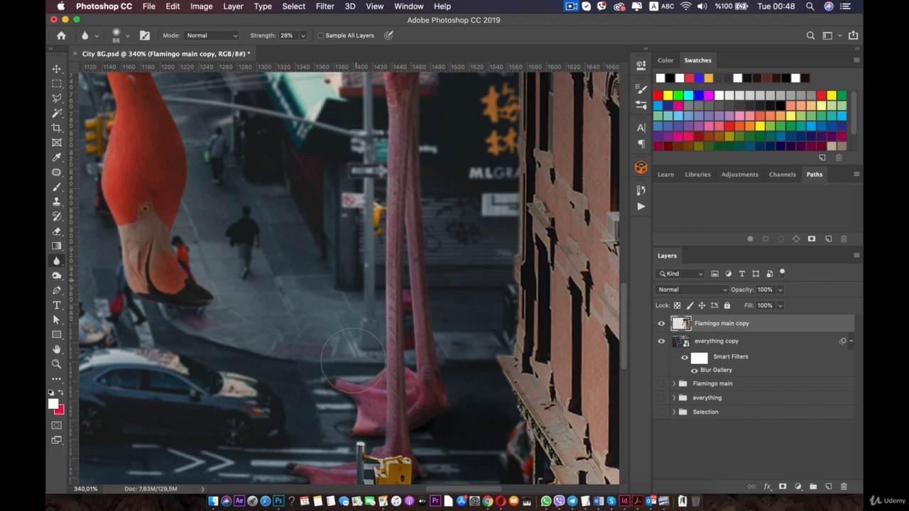
Soften the edges of the main flamingo's feet, legs and body with the Blur tool.
scroll(354, 429, down, 5)
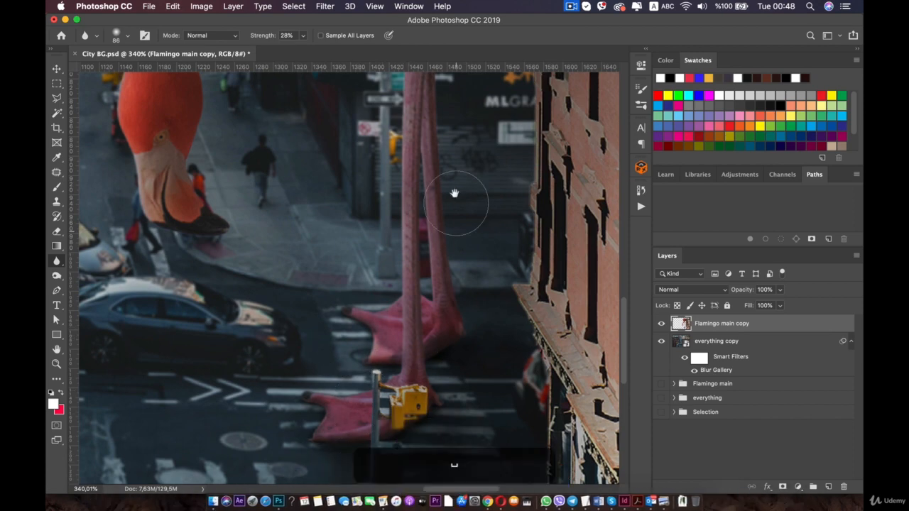
drag(455, 199, 392, 342)
drag(369, 154, 369, 253)
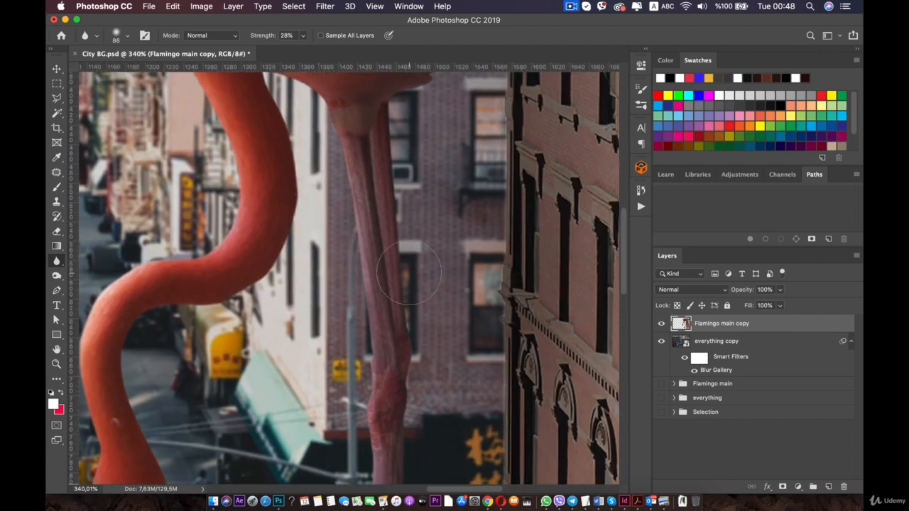
scroll(407, 244, down, 4)
drag(363, 184, 413, 136)
mouse_move(305, 110)
mouse_down()
mouse_move(377, 112)
mouse_move(296, 137)
mouse_move(382, 66)
mouse_up()
drag(345, 97, 340, 191)
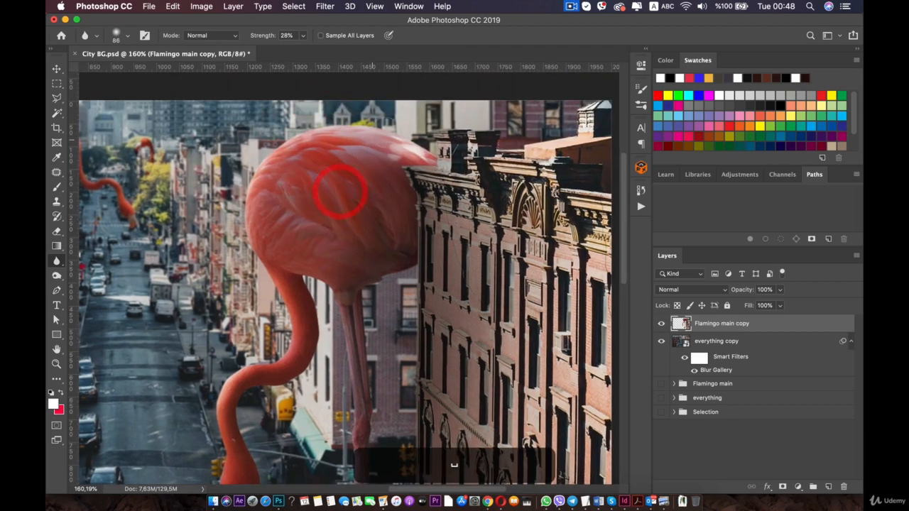
click(454, 172)
Enlarge the blur brush to 380 px and lower its strength to 13% for the large brick building.
scroll(454, 172, down, 5)
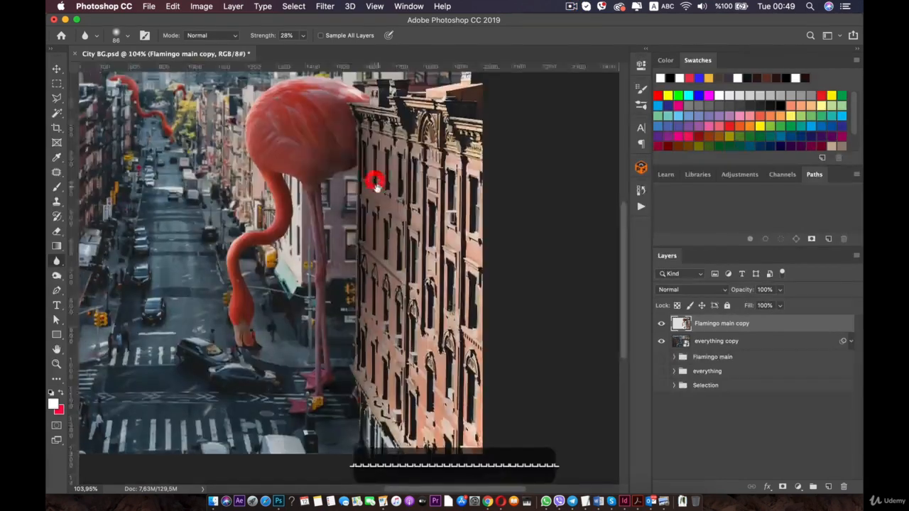
drag(377, 181, 383, 211)
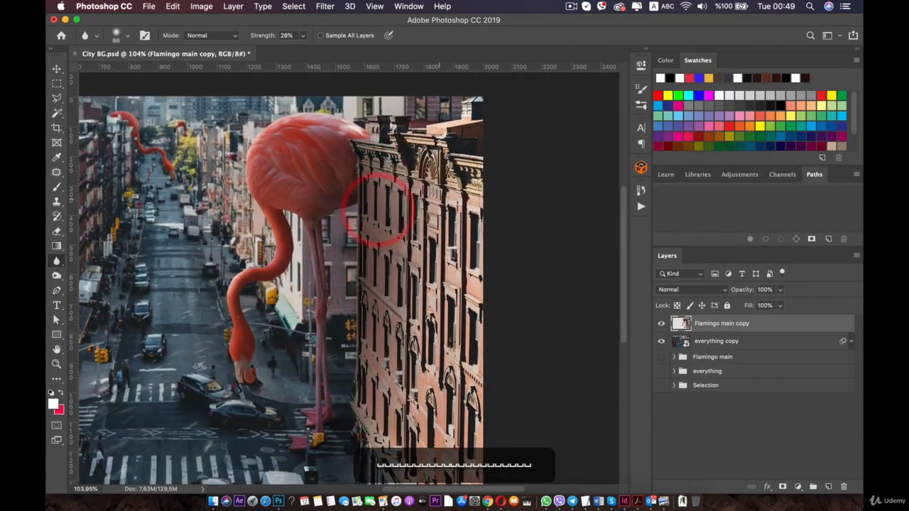
right_click(426, 162)
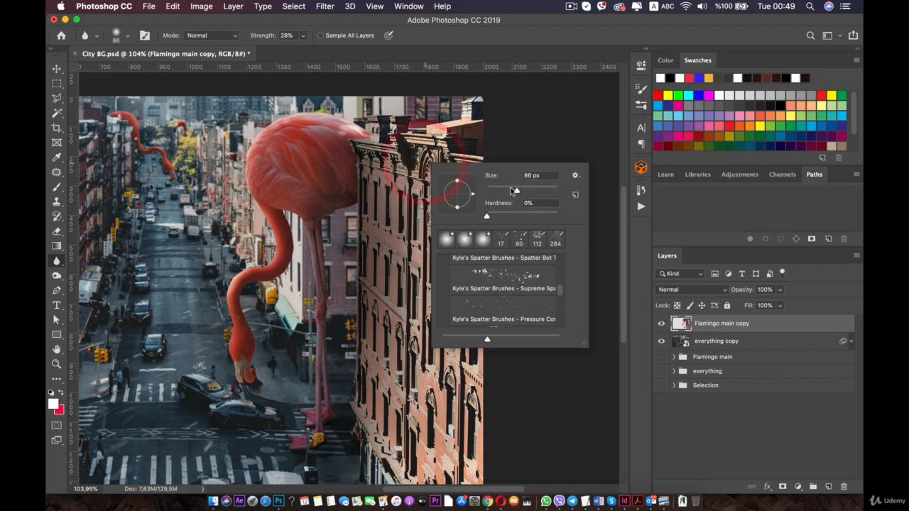
drag(513, 192, 538, 194)
key(Return)
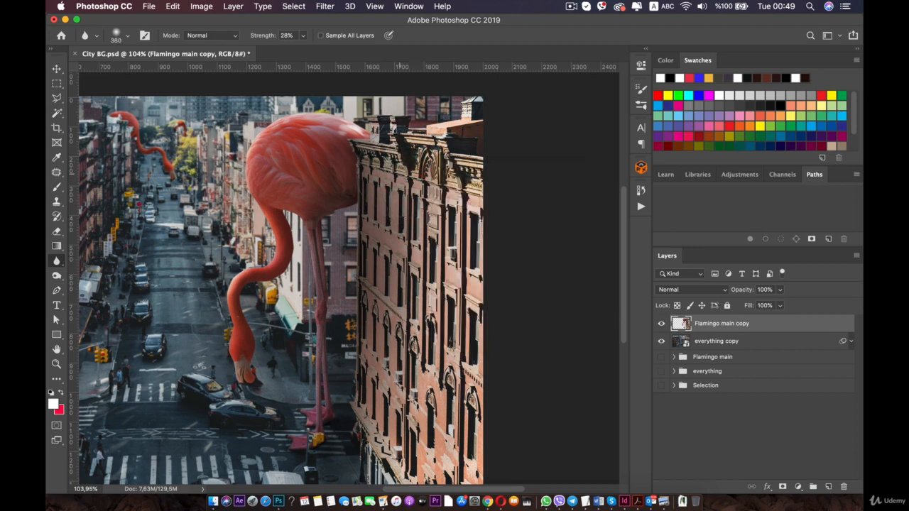
click(302, 35)
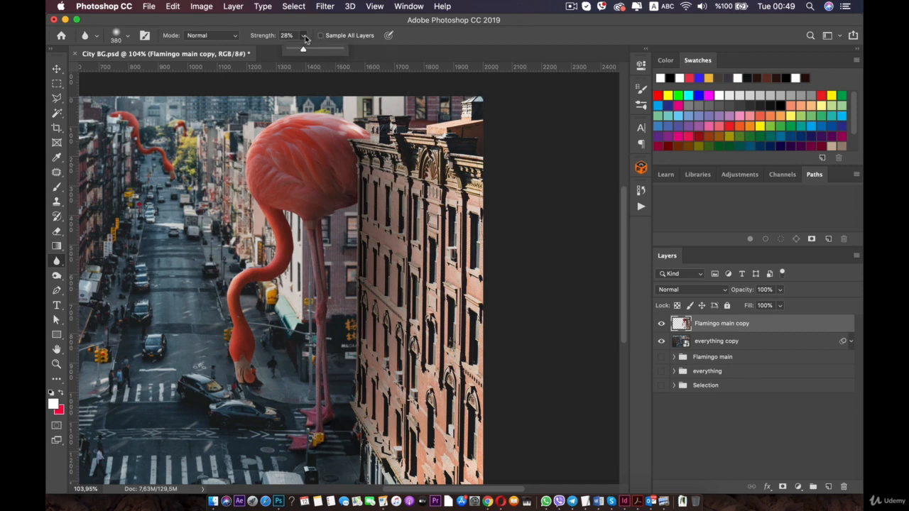
drag(299, 49, 292, 49)
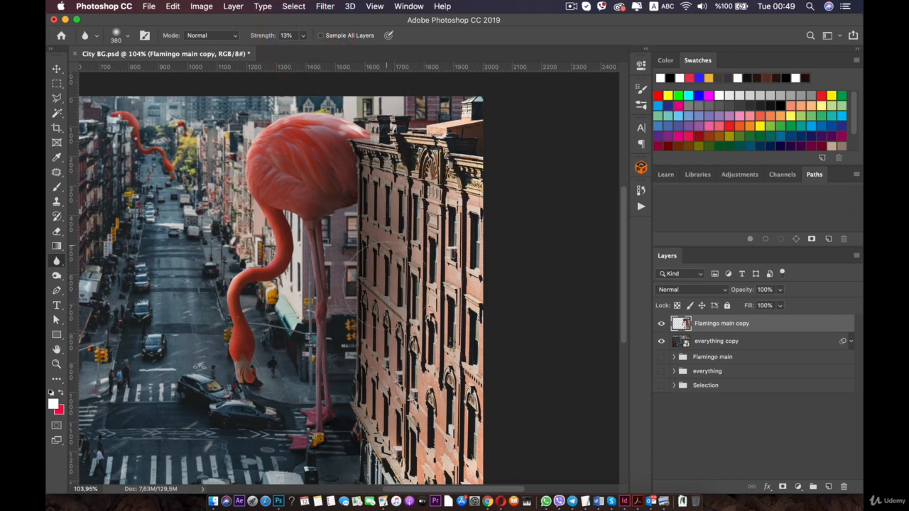
Lightly blur the brick building beside the main flamingo, from its street-level facade up to the roofline.
mouse_move(364, 282)
mouse_down()
mouse_move(351, 181)
mouse_move(348, 433)
mouse_move(354, 409)
mouse_move(357, 446)
mouse_move(402, 398)
mouse_move(401, 363)
mouse_up()
key(space)
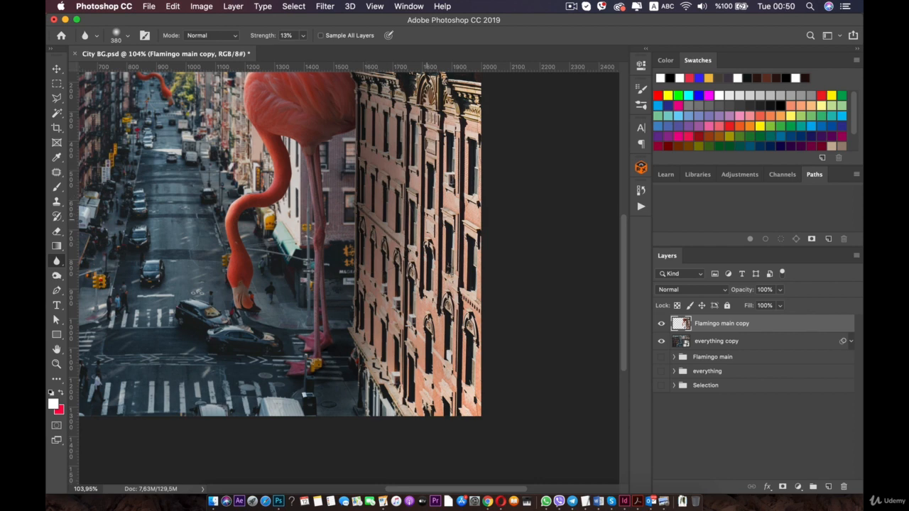
key(space)
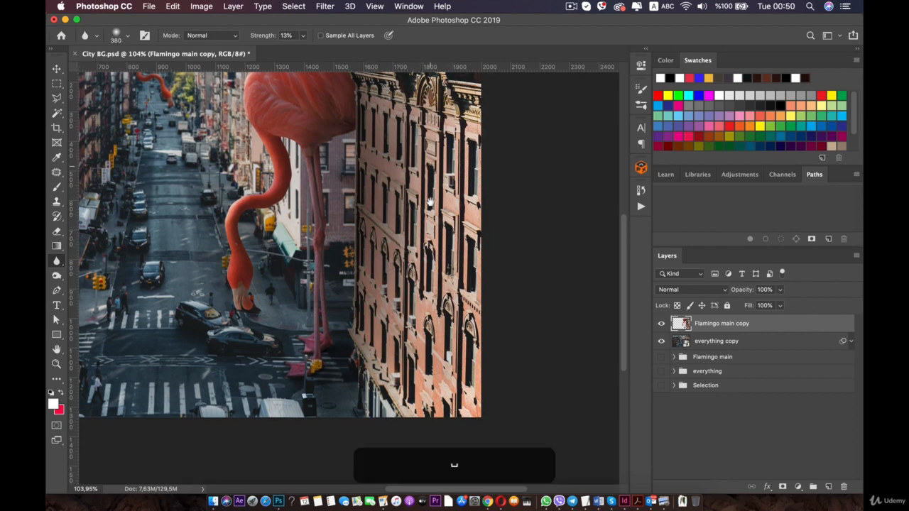
drag(433, 75, 429, 185)
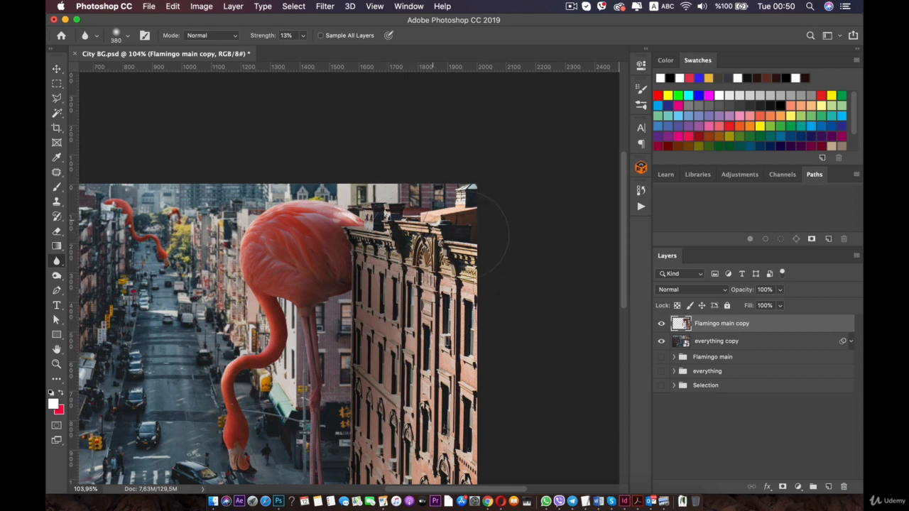
key(space)
drag(465, 304, 483, 320)
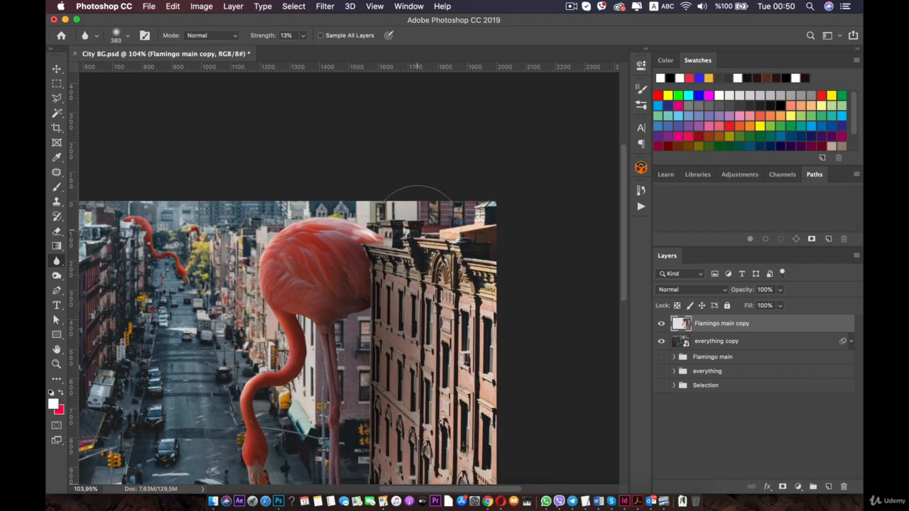
key(space)
drag(440, 274, 432, 148)
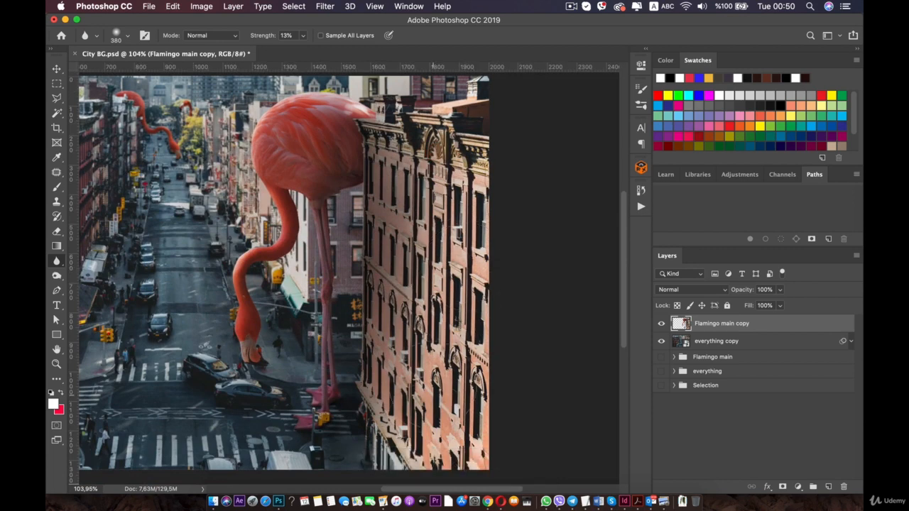
key(space)
drag(315, 442, 433, 398)
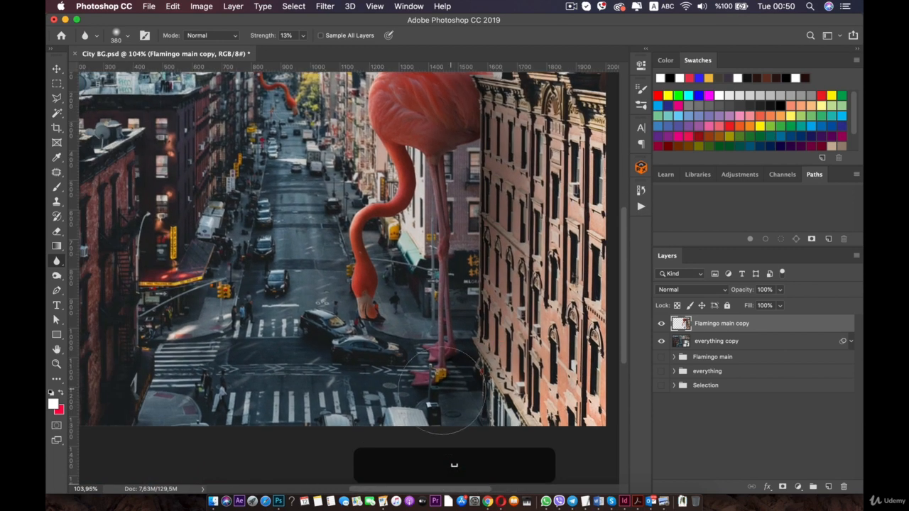
scroll(364, 402, down, 4)
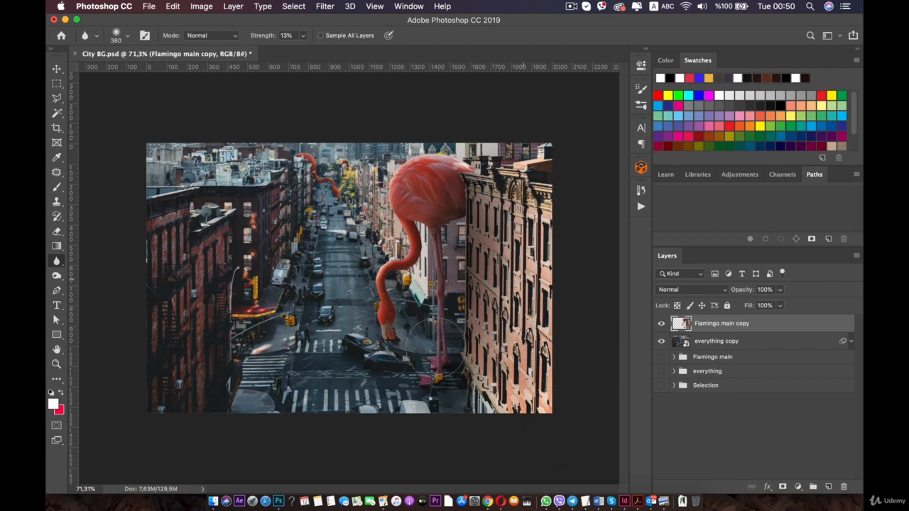
Combine the everything copy and Flamingo main copy layers into a single smart object.
click(714, 341)
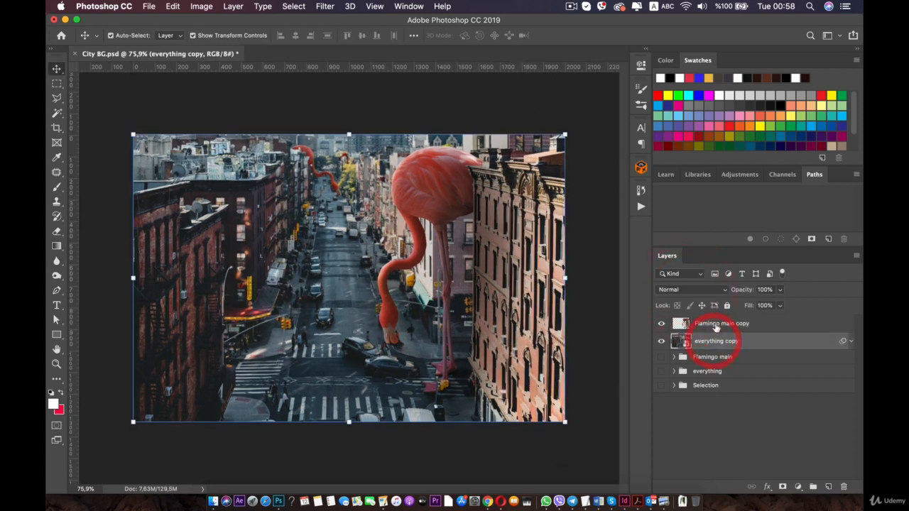
shift+click(715, 324)
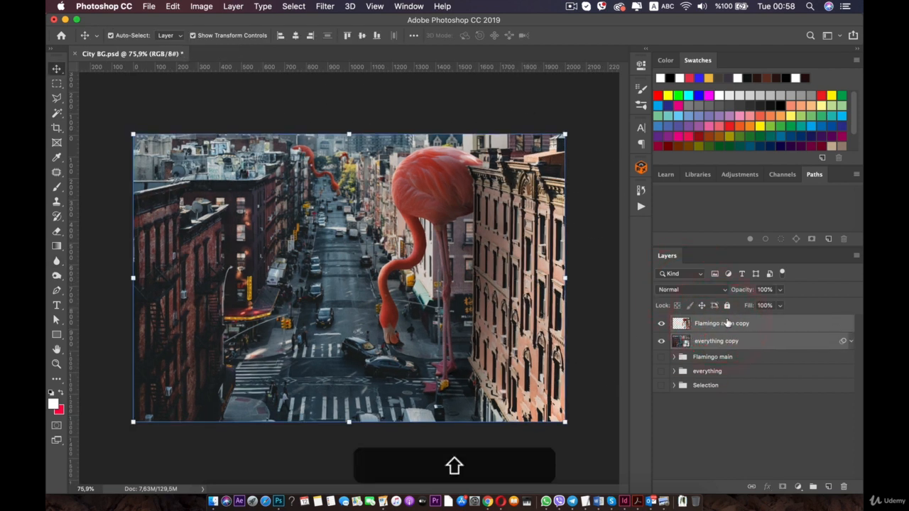
right_click(724, 323)
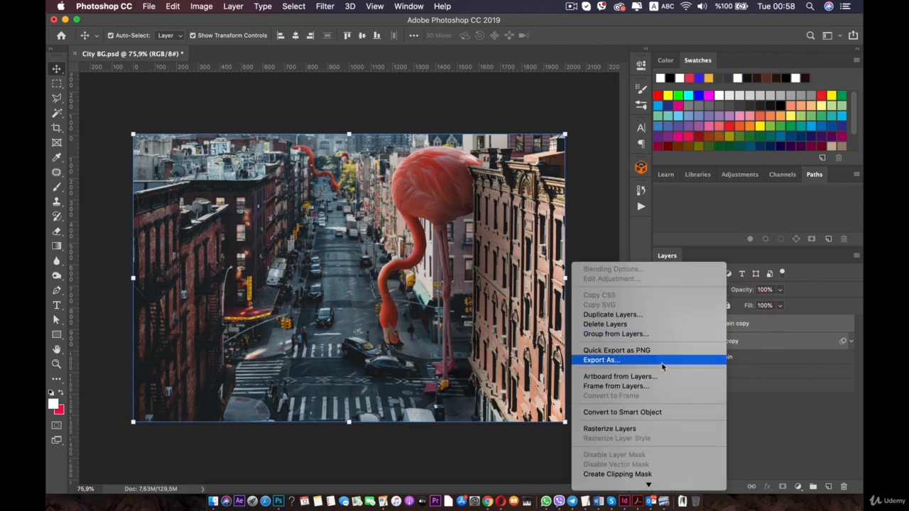
click(625, 412)
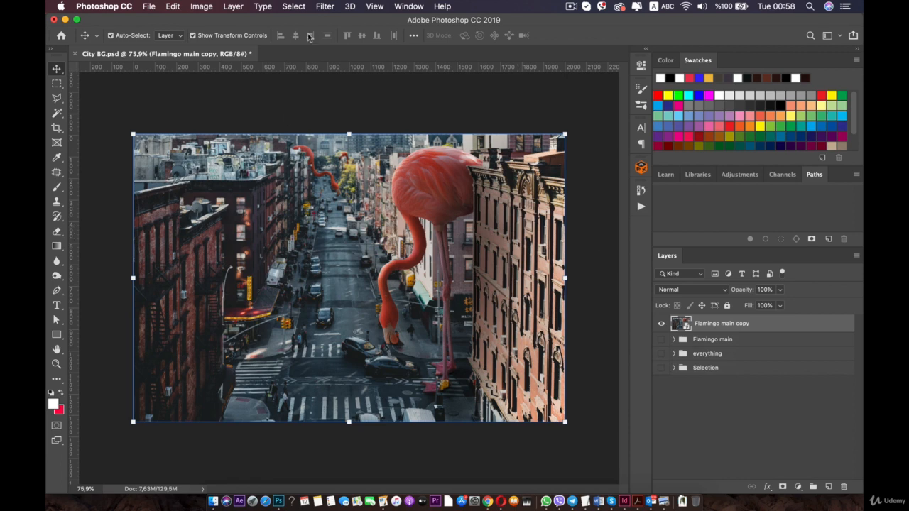
Start a Camera Raw Filter on the combined smart object and set its tint to -7, keeping temperature at 0.
click(325, 6)
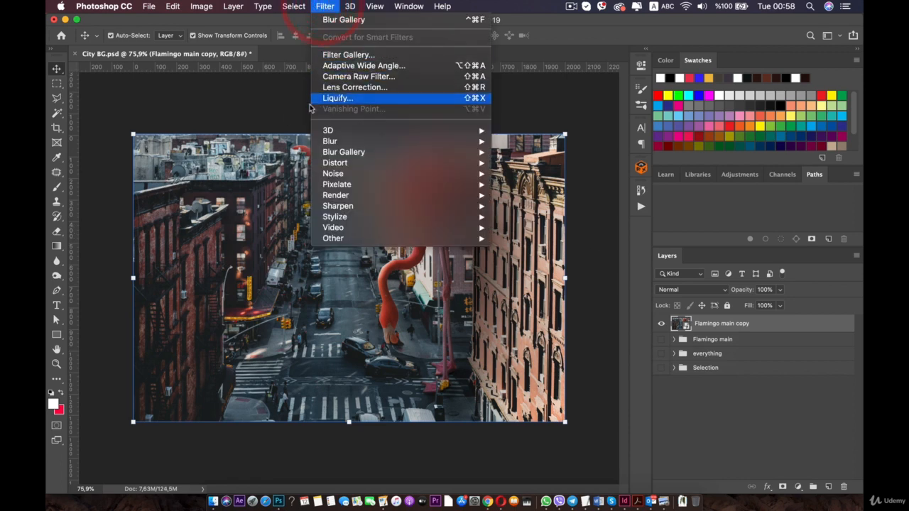
click(364, 76)
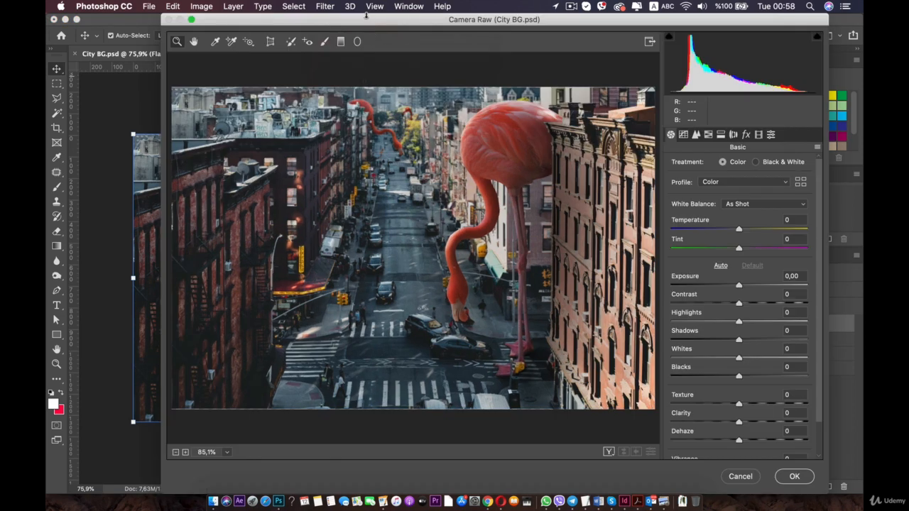
drag(373, 25, 333, 24)
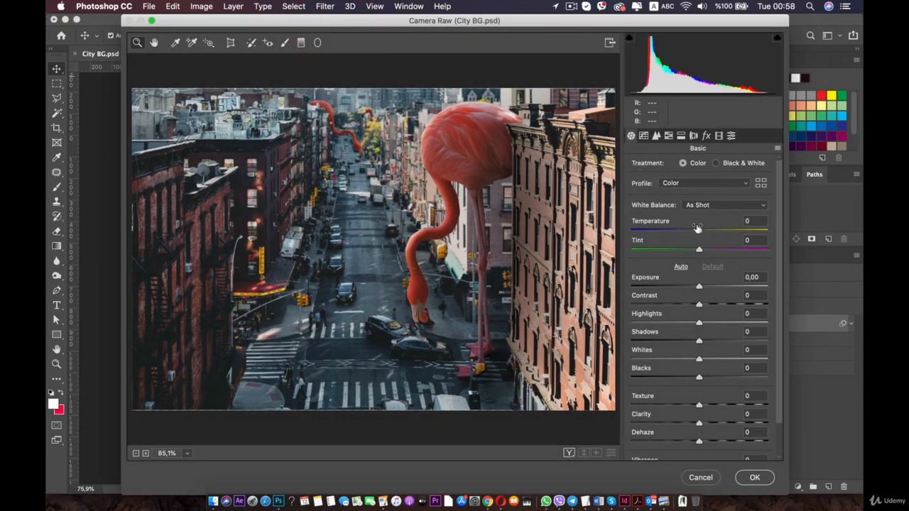
mouse_move(699, 232)
mouse_down()
mouse_move(688, 234)
mouse_move(715, 227)
mouse_move(694, 231)
mouse_move(696, 250)
mouse_up()
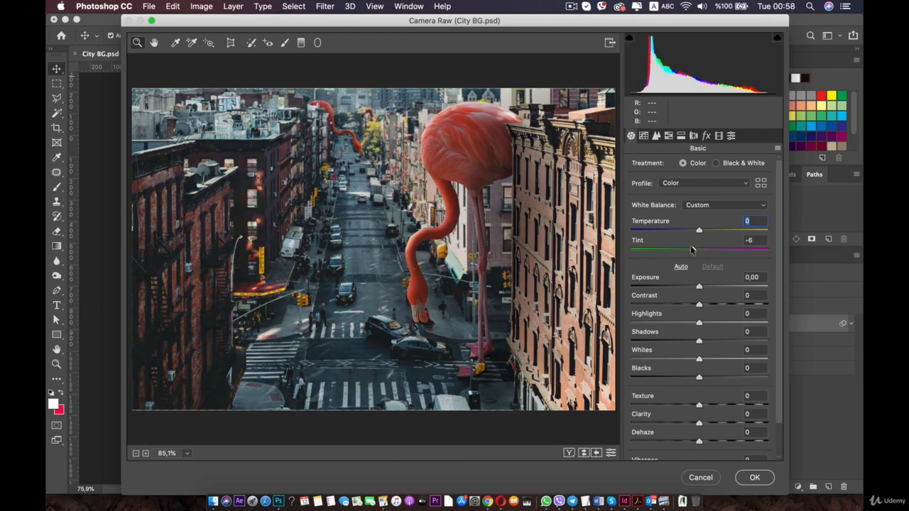
drag(692, 243, 693, 245)
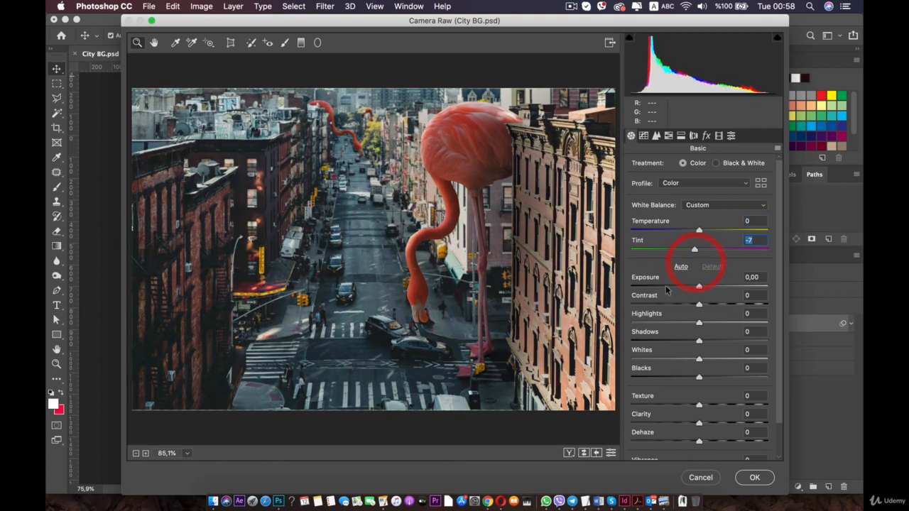
Set the Camera Raw exposure to +0.05.
scroll(671, 284, down, 1)
mouse_move(700, 277)
mouse_down()
mouse_move(691, 276)
mouse_move(699, 275)
mouse_up()
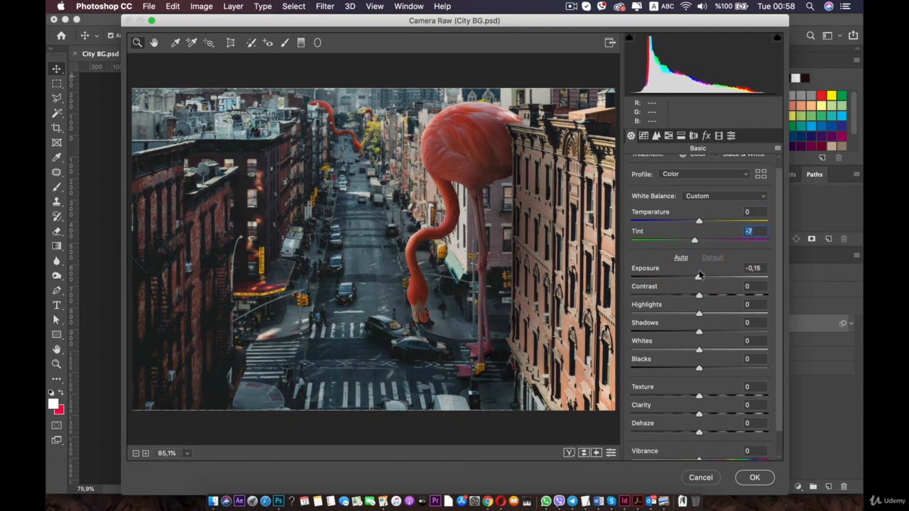
click(699, 274)
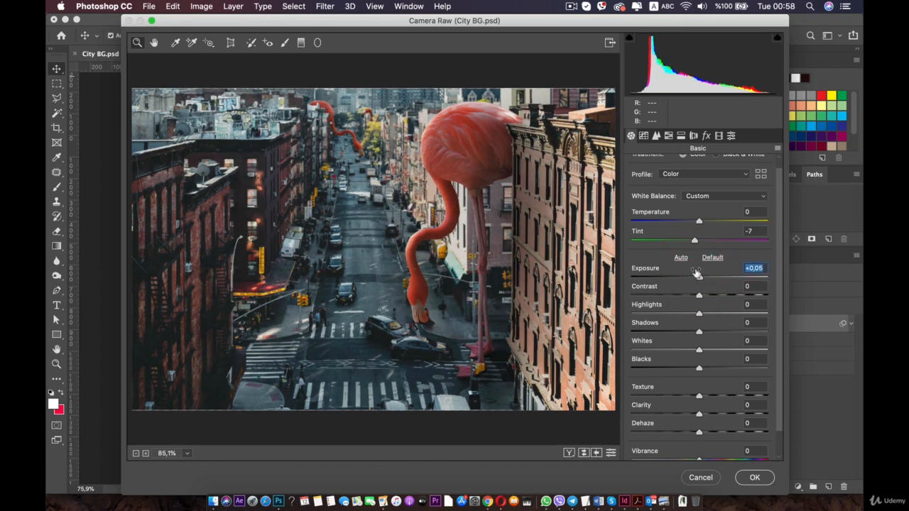
Test strongly reduced Camera Raw contrast values down to -84, and bring the contrast back close to neutral.
drag(700, 277, 671, 296)
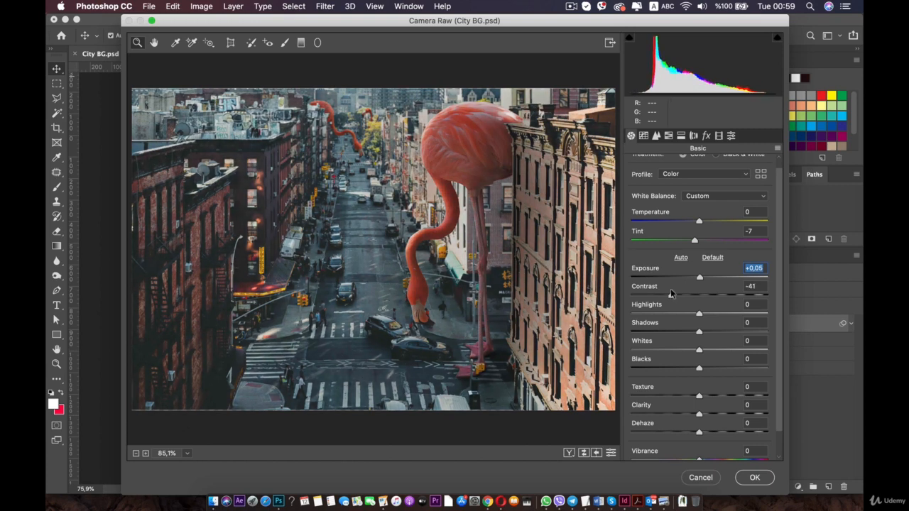
drag(670, 293, 644, 292)
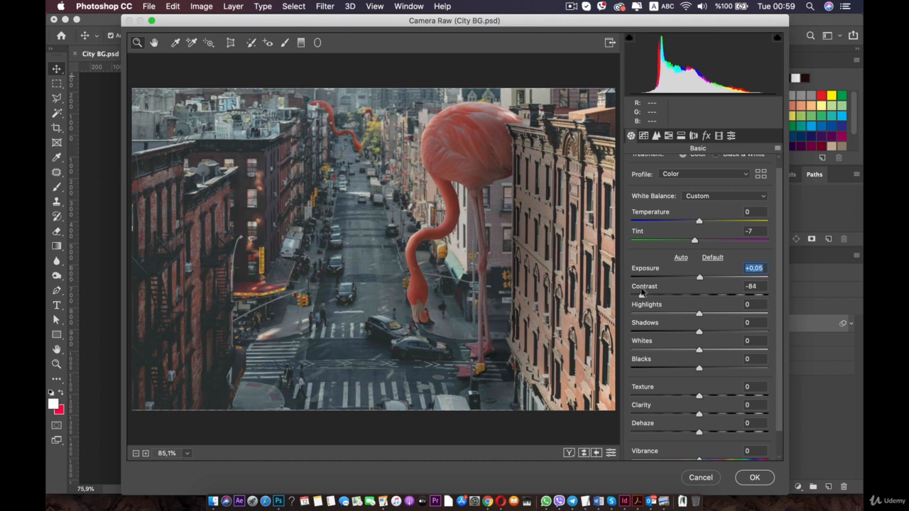
drag(641, 292, 705, 297)
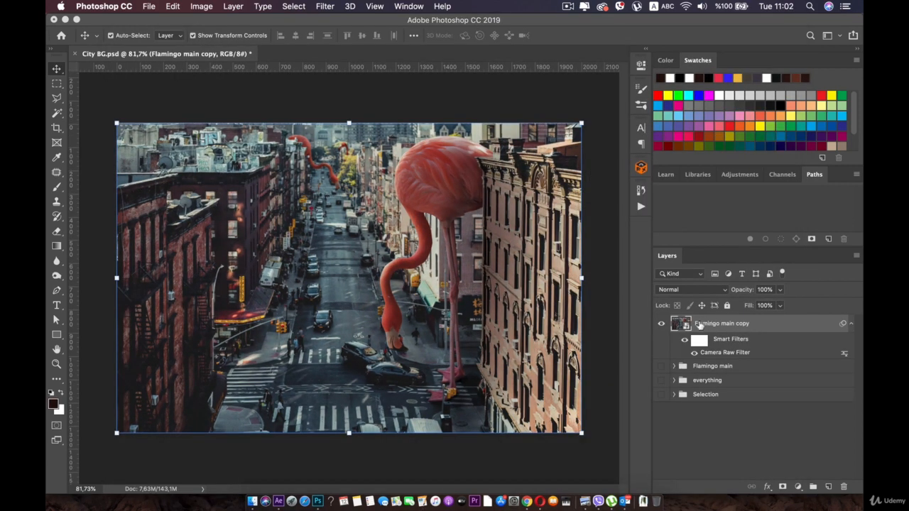
Duplicate the Flamingo main copy layer as Flamingo main copy 2, hide the original, and keep the duplicate selected.
right_click(700, 324)
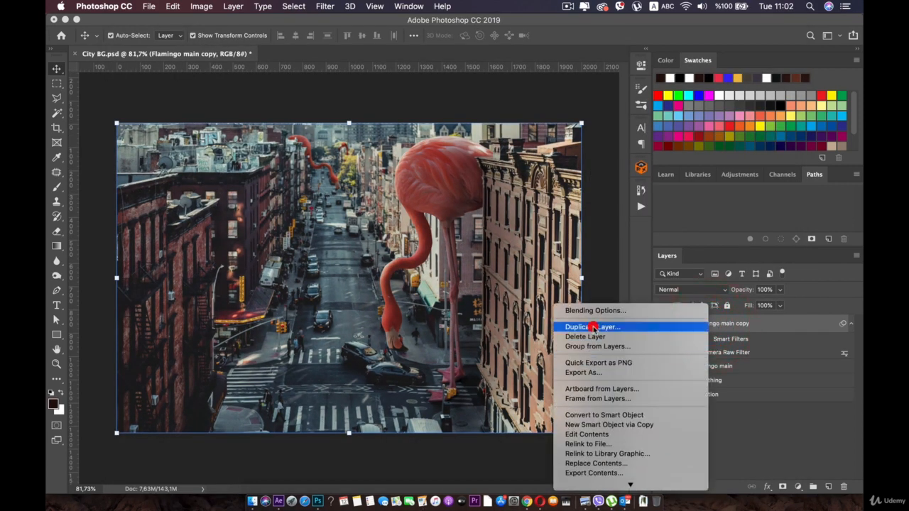
click(593, 328)
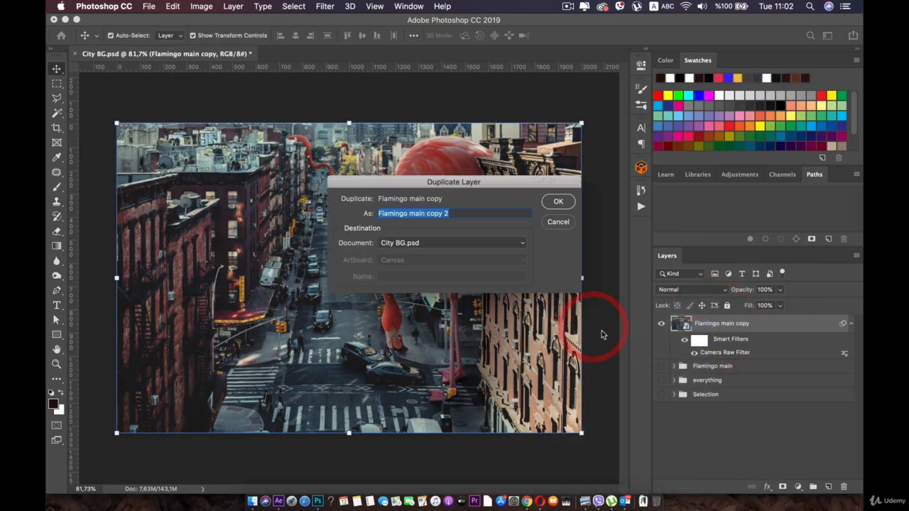
click(561, 201)
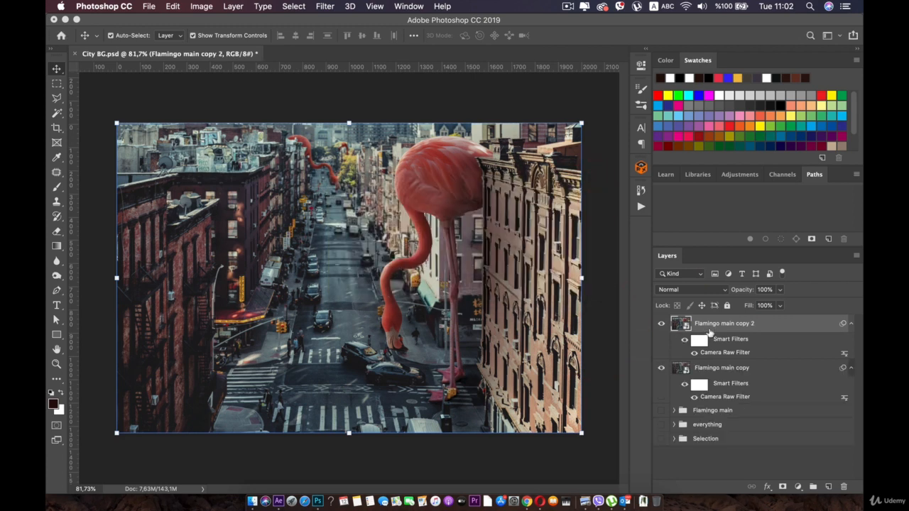
click(662, 369)
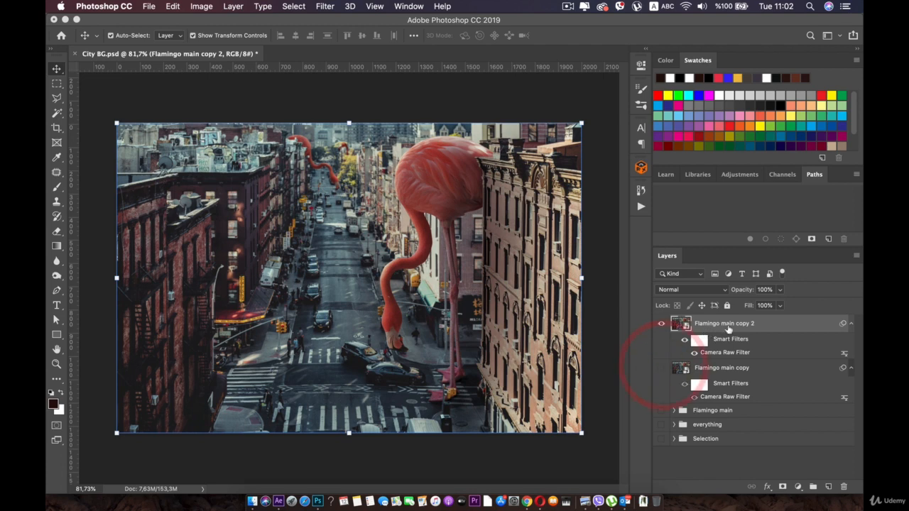
click(720, 321)
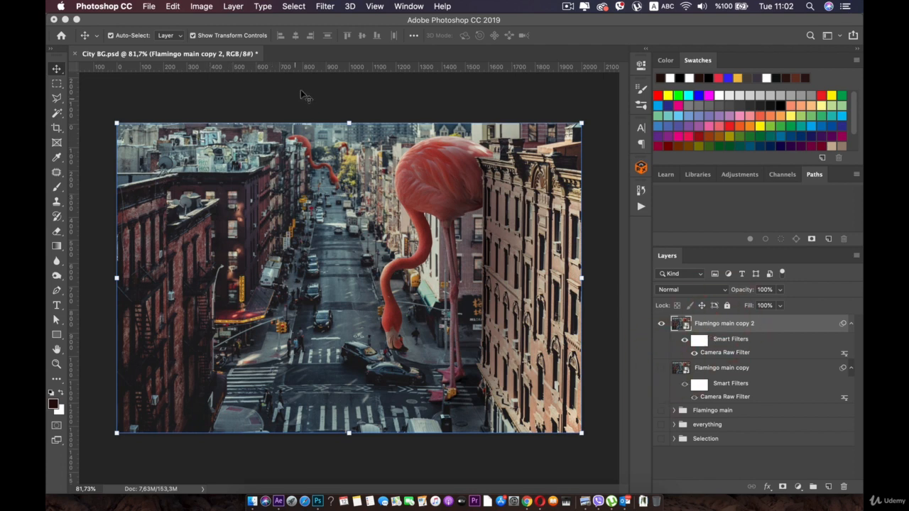
Apply another Camera Raw Filter to Flamingo main copy 2 using the settings loaded from Color preset.xmp.
click(321, 7)
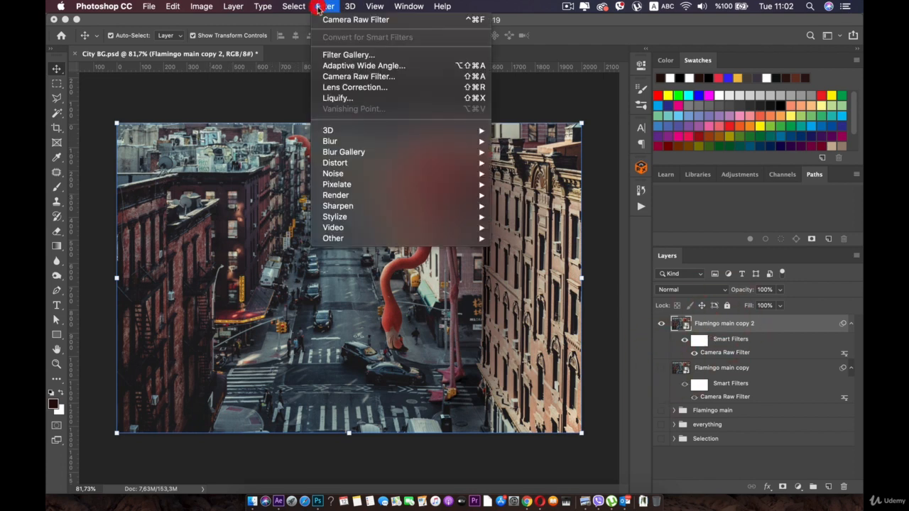
click(349, 80)
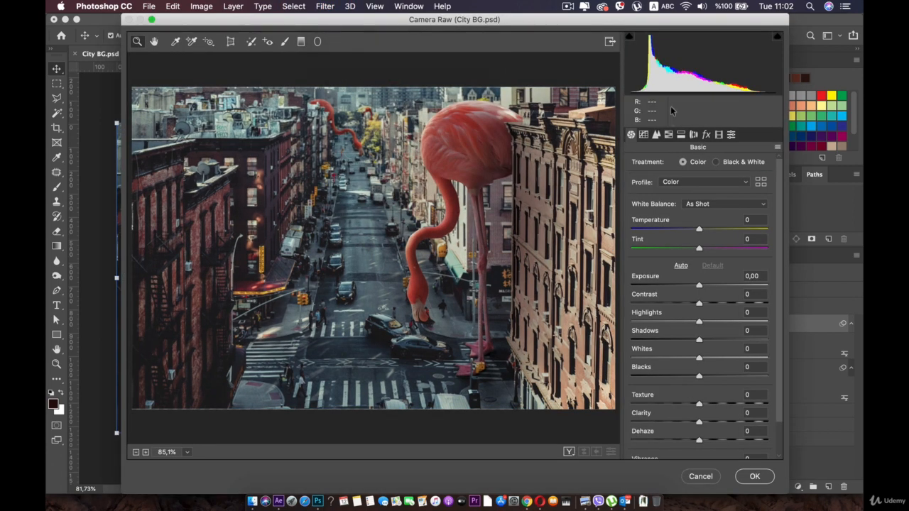
click(777, 147)
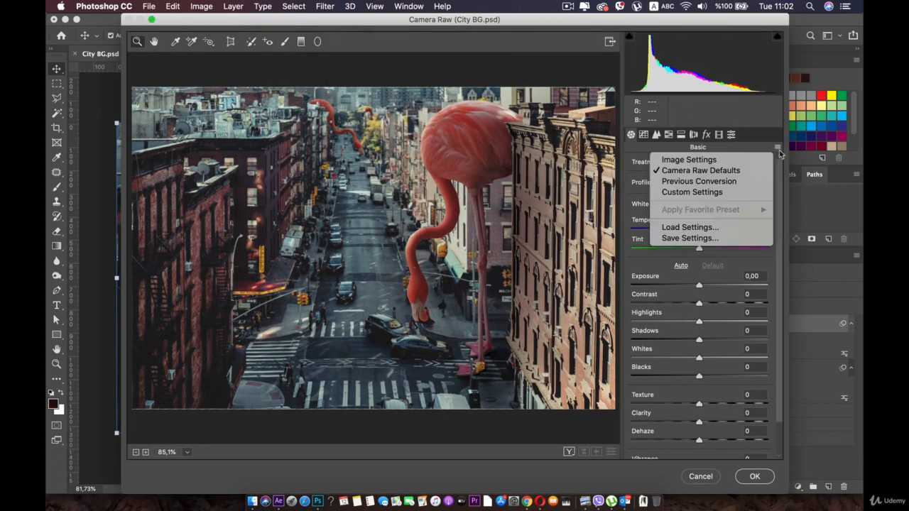
click(711, 228)
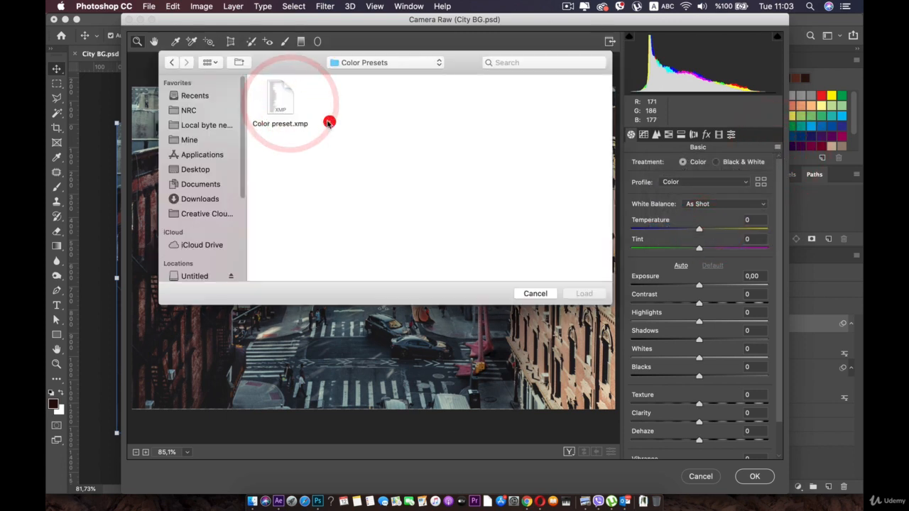
click(284, 99)
click(584, 293)
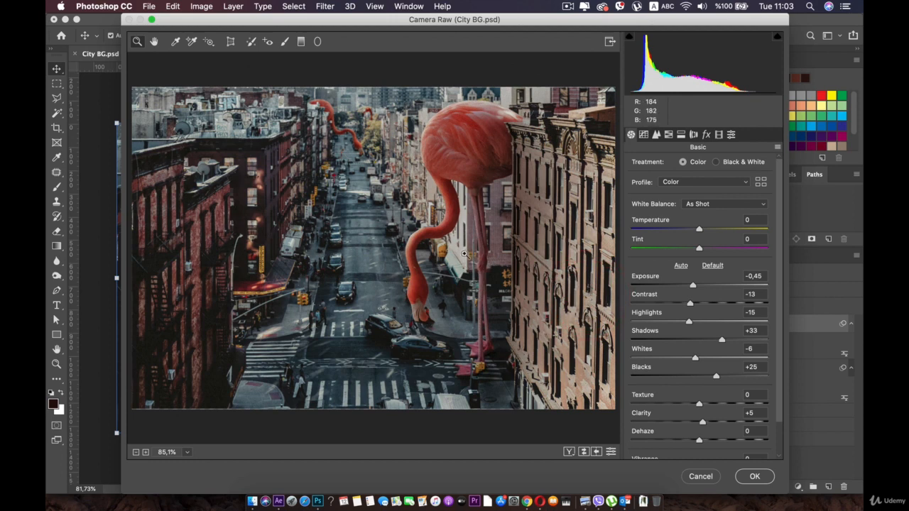
click(755, 477)
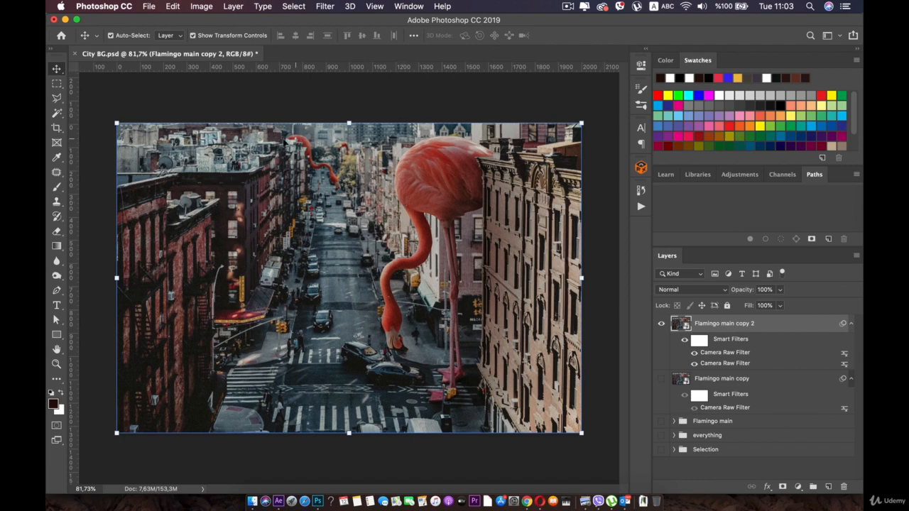
Add a new empty layer above Flamingo main copy 2 and set its blend mode to Overlay.
scroll(458, 151, up, 3)
key(b)
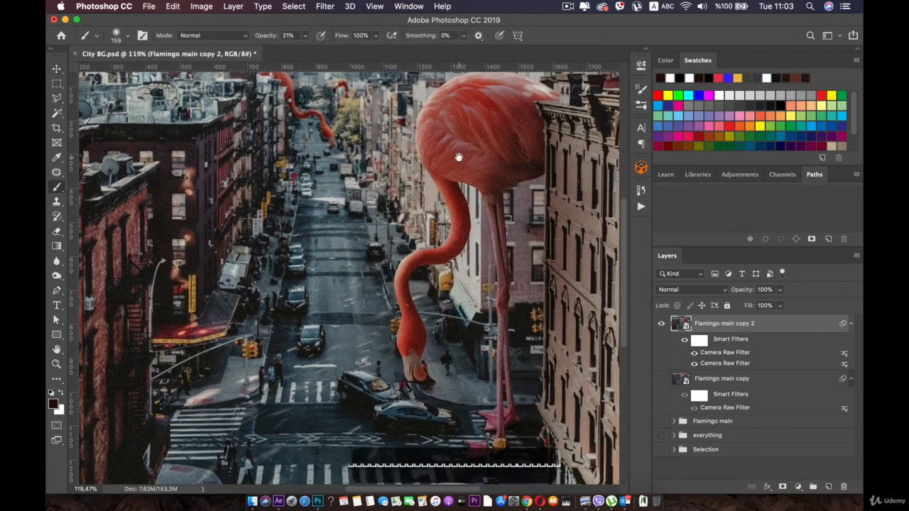
drag(461, 152, 394, 214)
key(v)
key(ctrl+r)
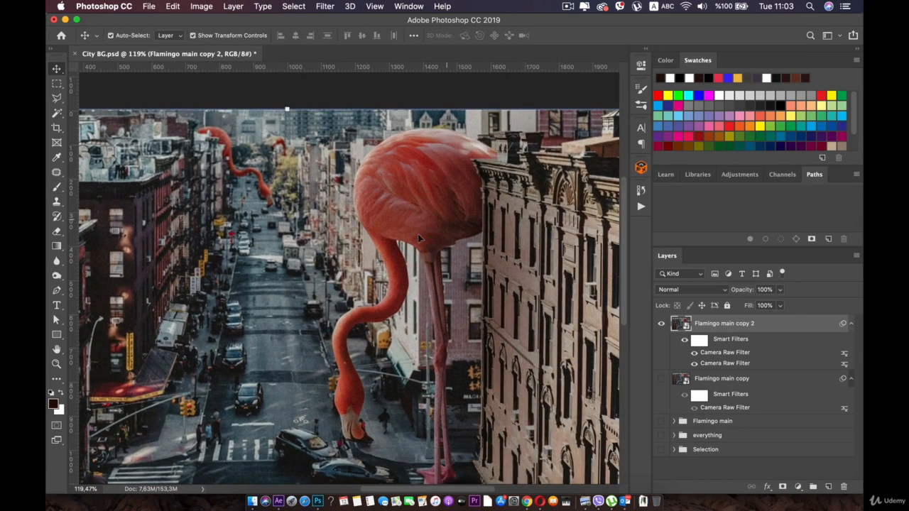
click(828, 487)
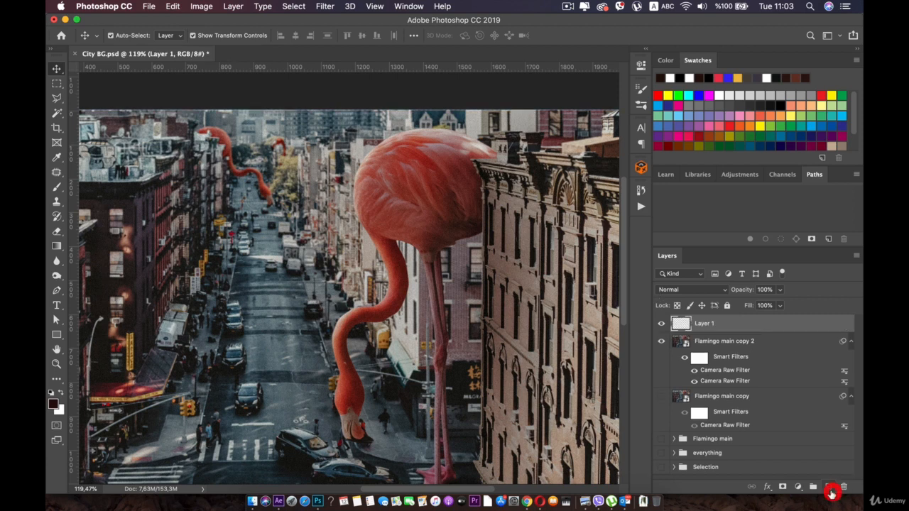
click(726, 290)
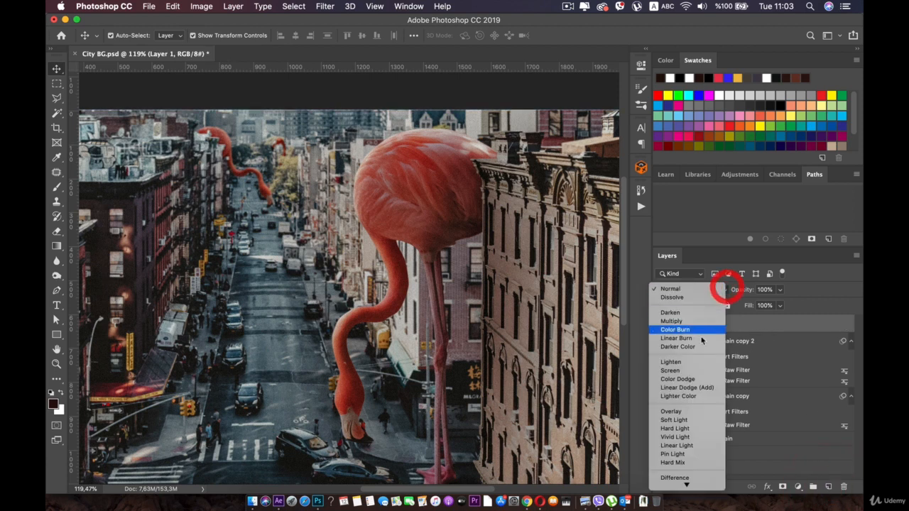
click(680, 414)
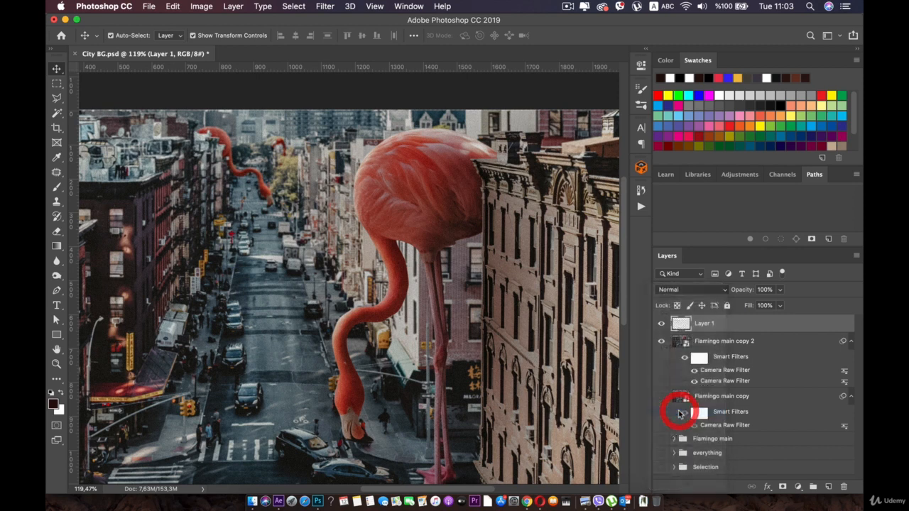
Set the Brush's foreground color to dark reddish brown 36120e, starting from a shade sampled from the flamingo.
click(57, 187)
click(52, 405)
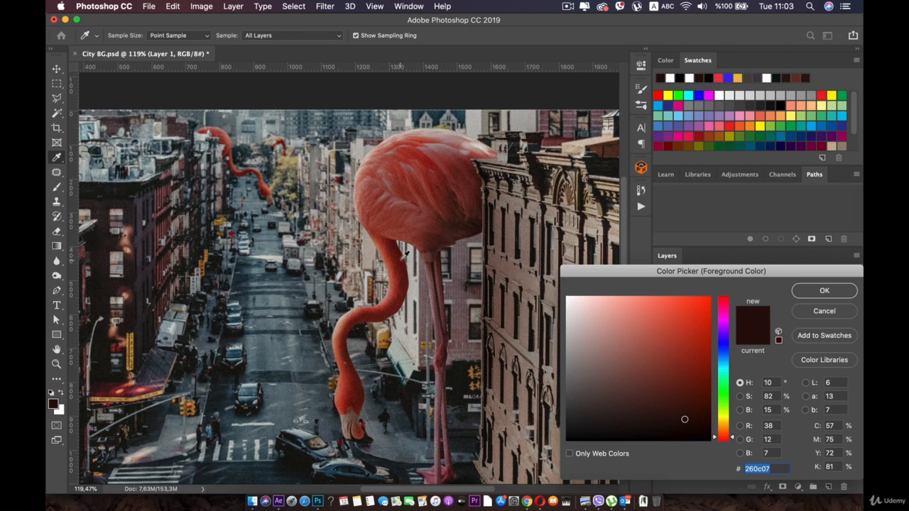
drag(400, 247, 359, 258)
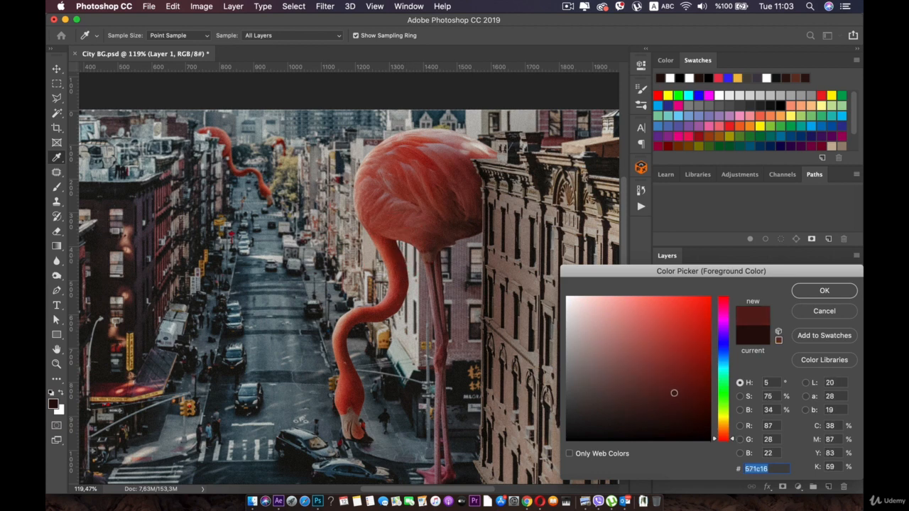
drag(673, 402, 672, 410)
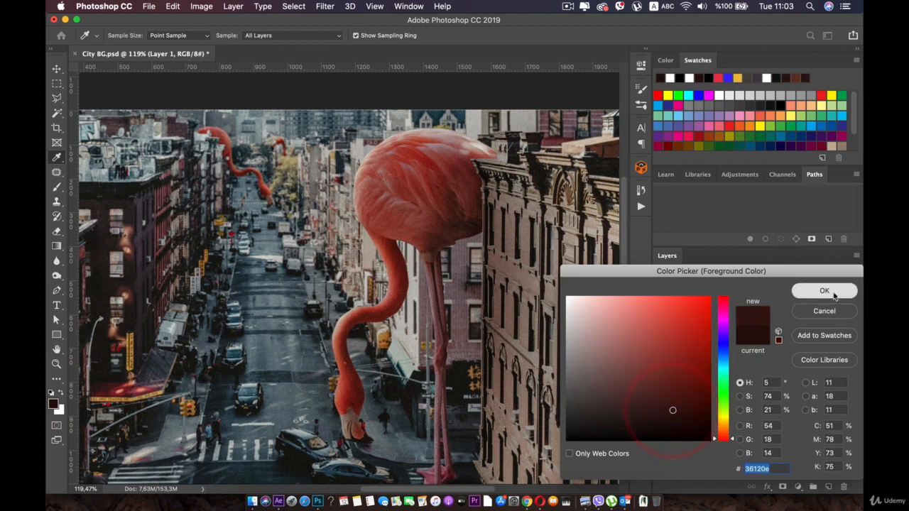
click(824, 290)
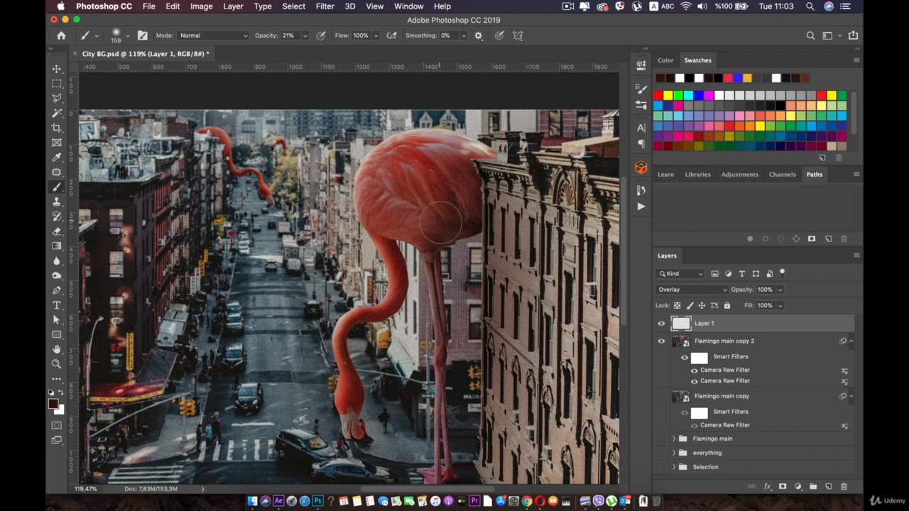
Paint soft dark shading over the main flamingo's body on the Overlay layer at 21% brush opacity, undoing the first stroke.
drag(420, 218, 379, 217)
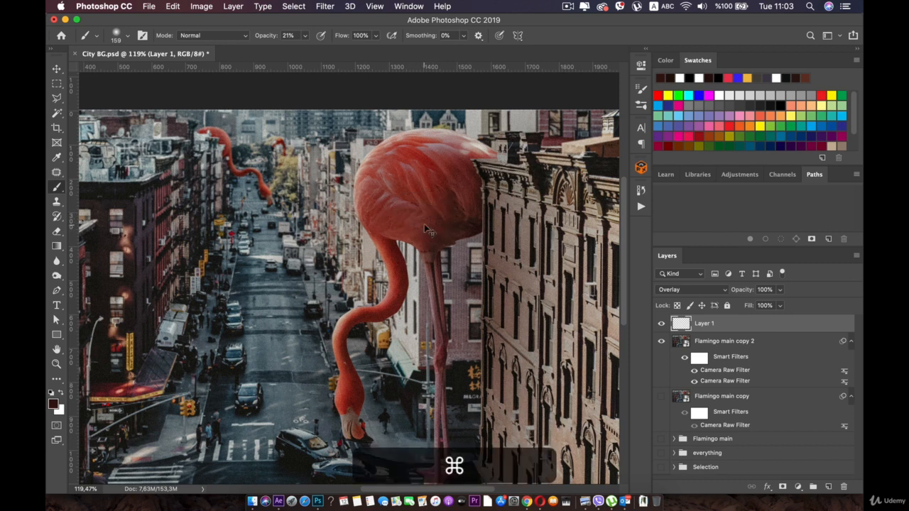
key(super+z)
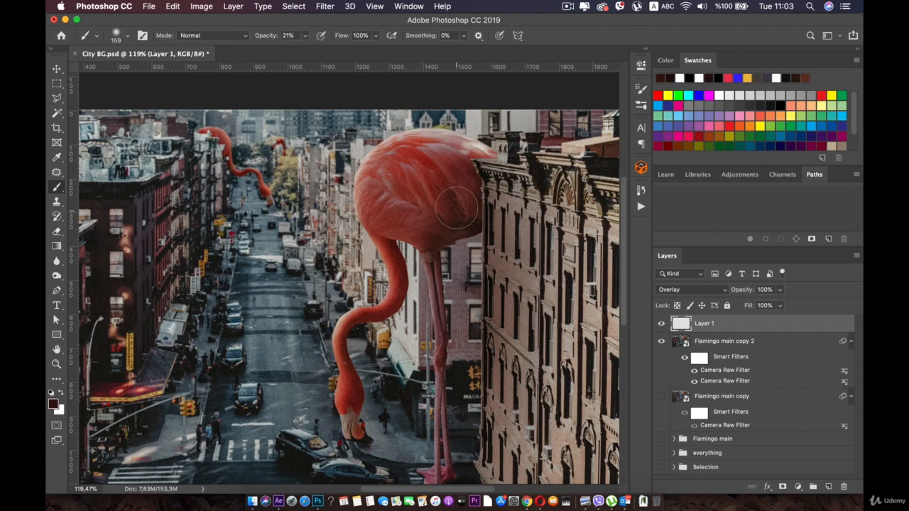
drag(456, 207, 363, 200)
mouse_move(429, 170)
mouse_down()
mouse_move(380, 180)
mouse_move(372, 218)
mouse_up()
Compare the whole composite with and without the painted Overlay shading layer.
scroll(490, 241, down, 6)
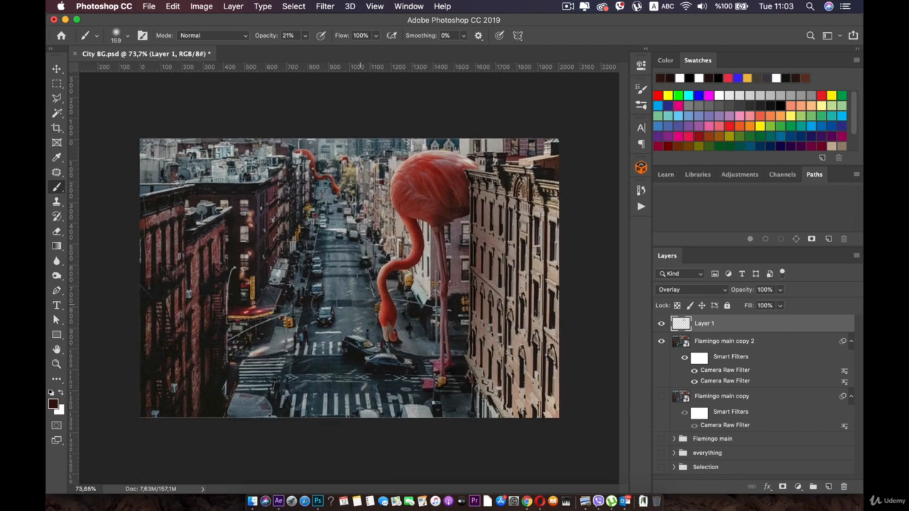
scroll(469, 270, down, 2)
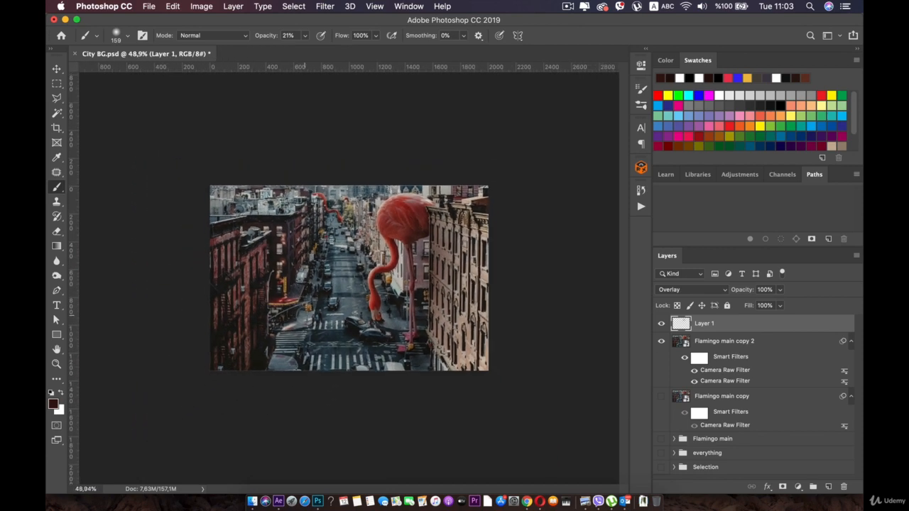
scroll(583, 321, up, 1)
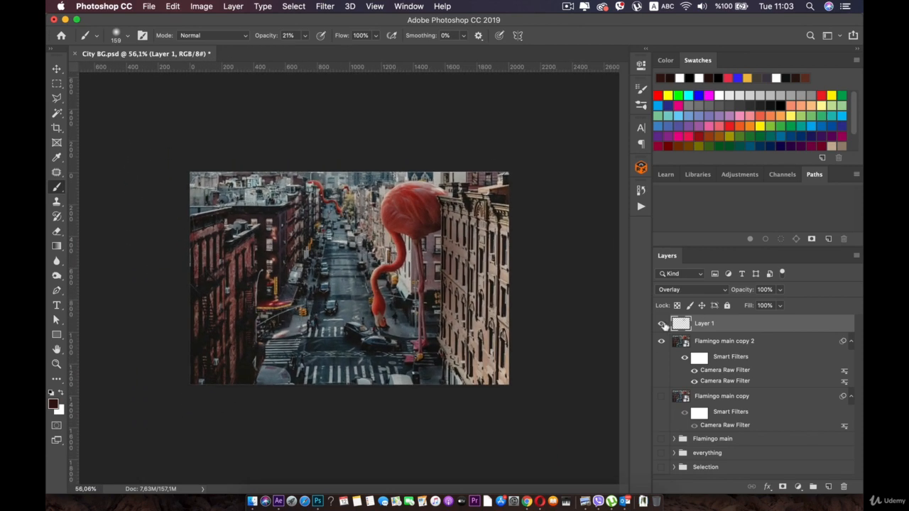
click(663, 324)
click(663, 325)
click(663, 325)
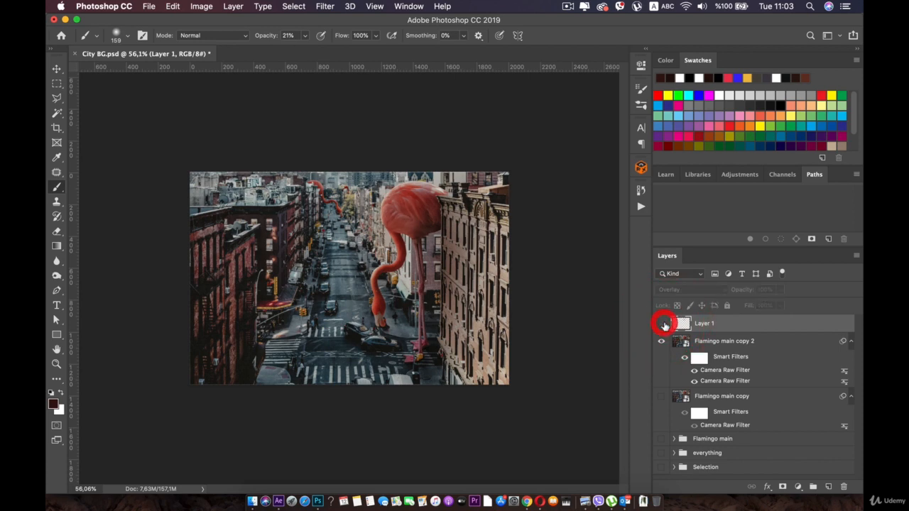
click(664, 325)
Add a layer mask to the Overlay shading layer.
scroll(530, 275, up, 8)
key(space)
drag(416, 174, 414, 202)
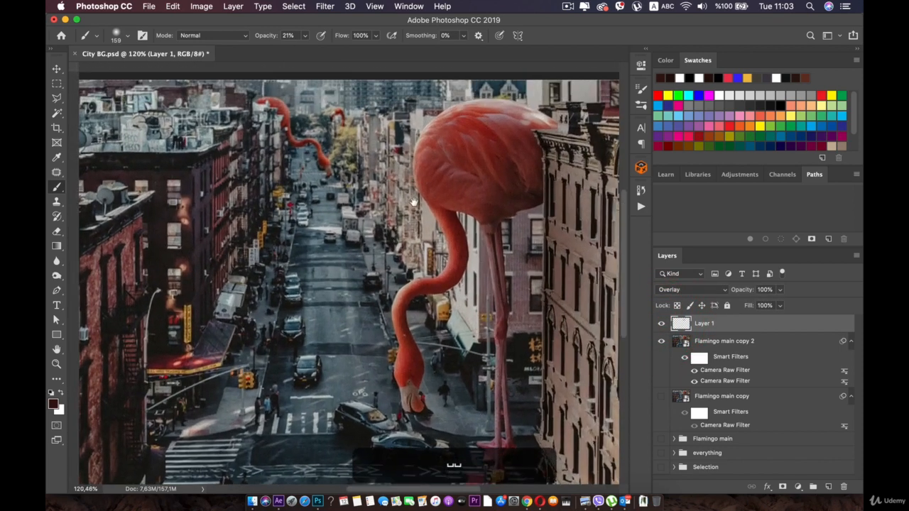
drag(416, 143, 416, 203)
click(782, 486)
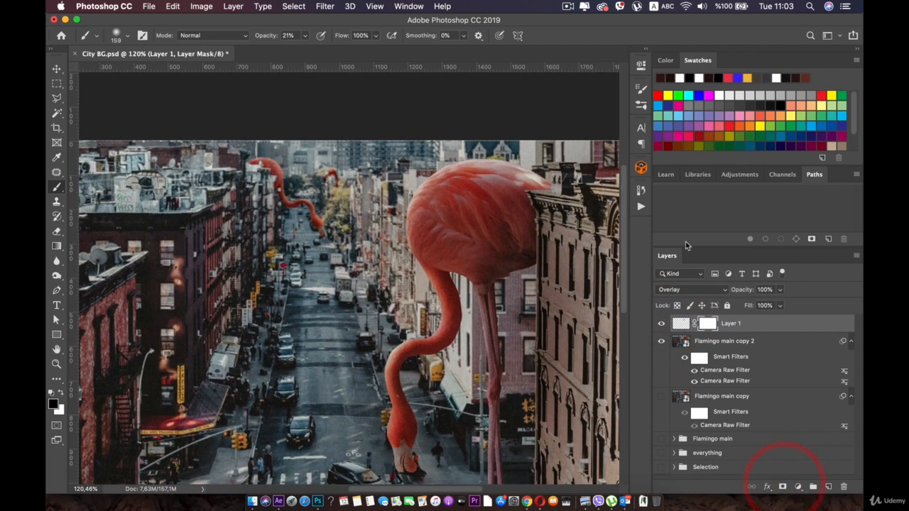
Set the brush opacity to 9% and lightly mask the shading on the main flamingo's body with black.
scroll(341, 279, up, 4)
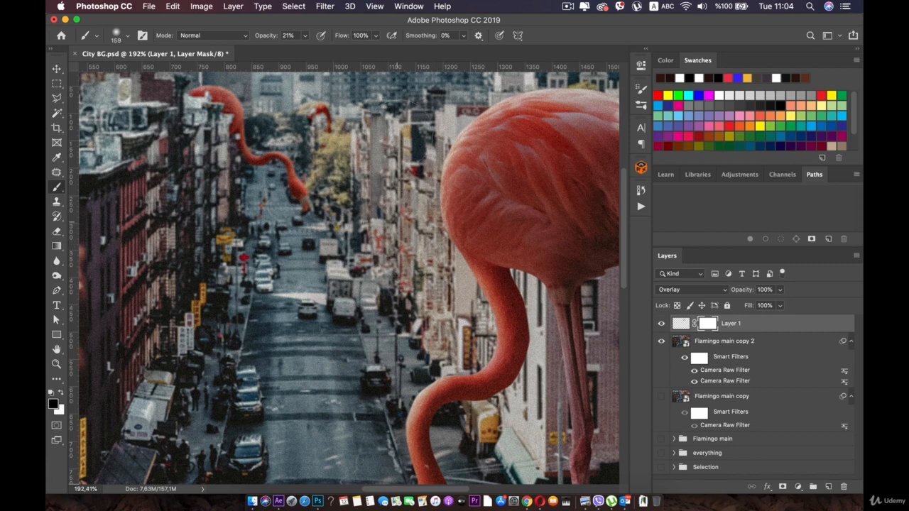
drag(305, 35, 299, 48)
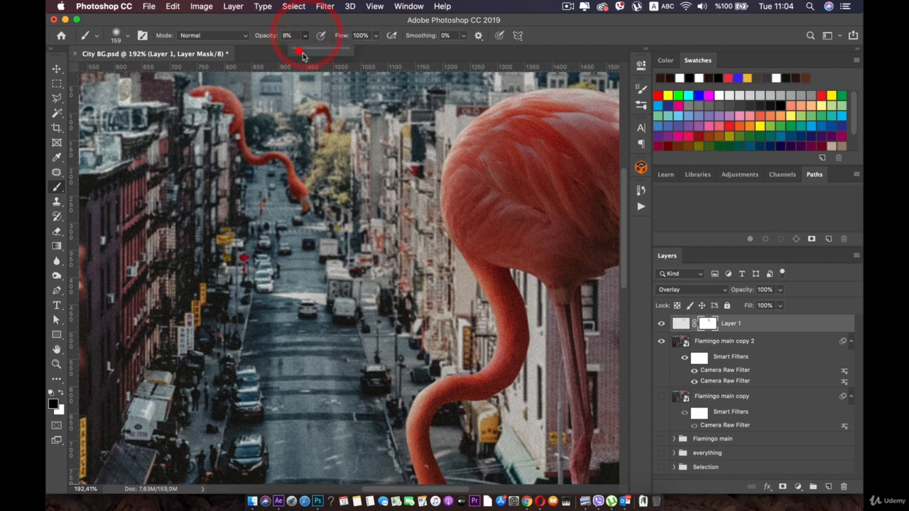
click(479, 208)
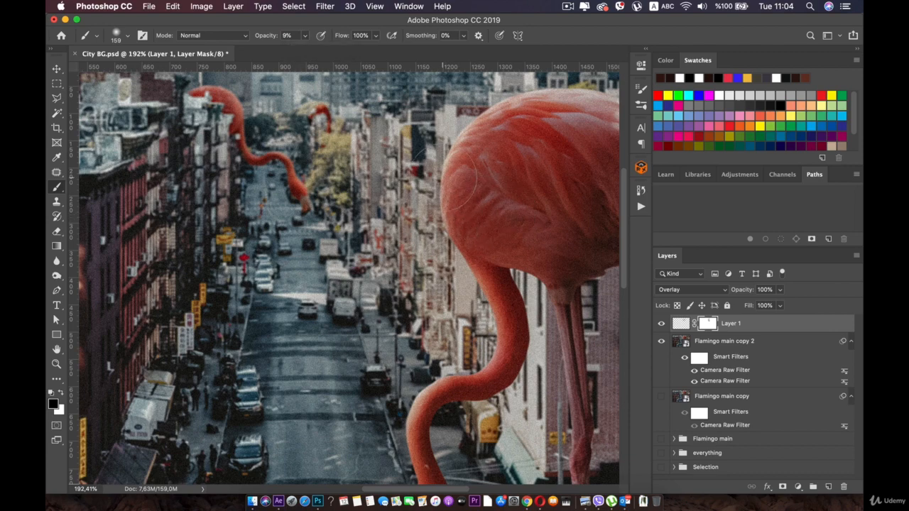
scroll(426, 298, down, 5)
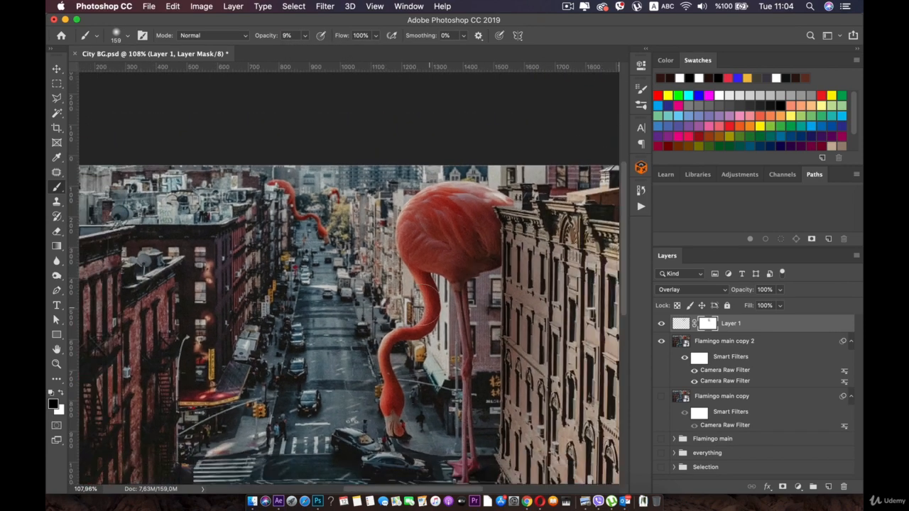
Crop a narrow strip off the bottom edge of the composite, keeping its full width, and apply the crop.
scroll(426, 294, down, 1)
scroll(424, 307, down, 2)
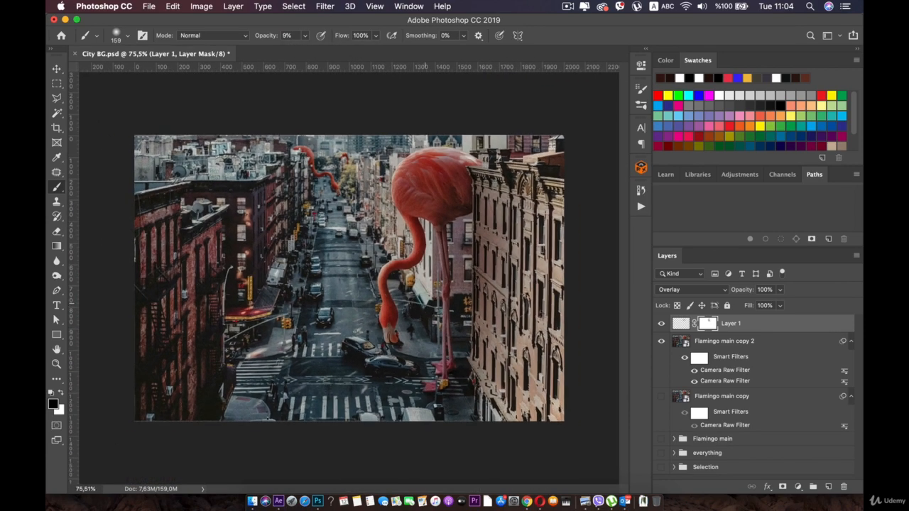
click(56, 69)
click(56, 128)
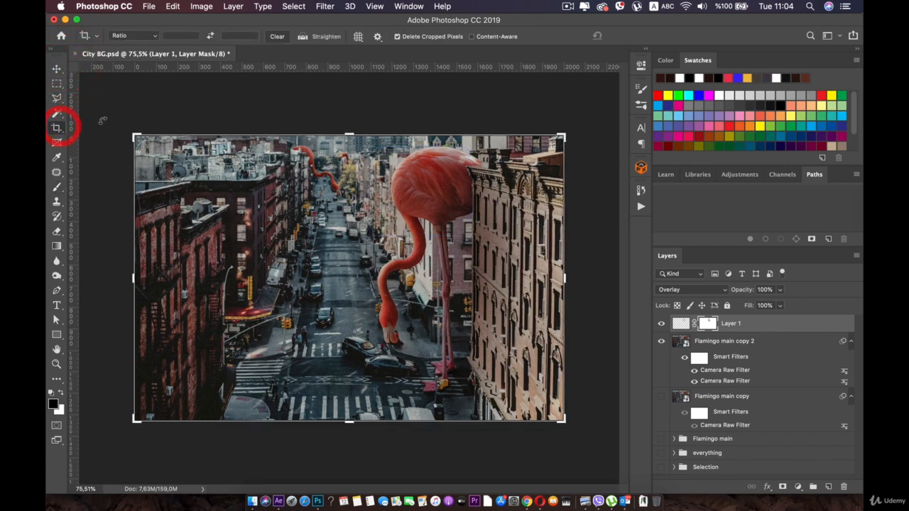
drag(349, 422, 348, 413)
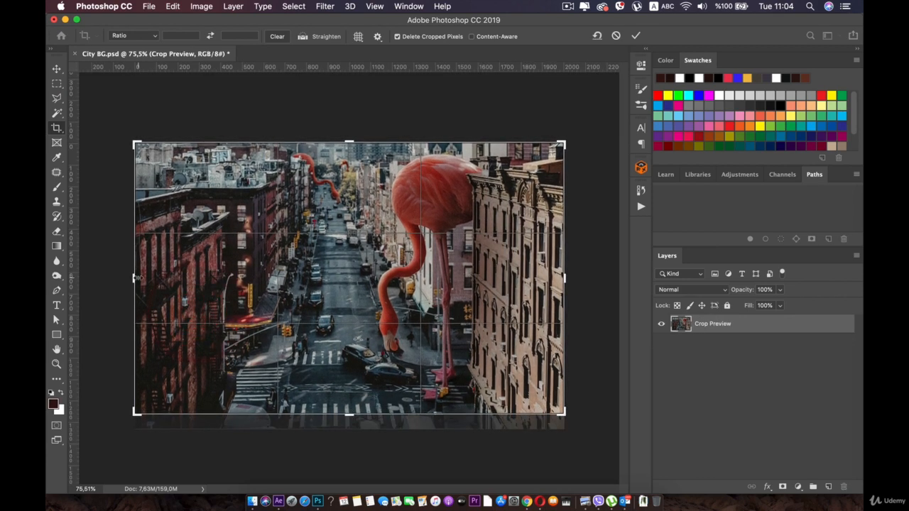
mouse_move(136, 278)
mouse_down()
mouse_move(160, 279)
mouse_move(135, 275)
mouse_up()
key(super+r)
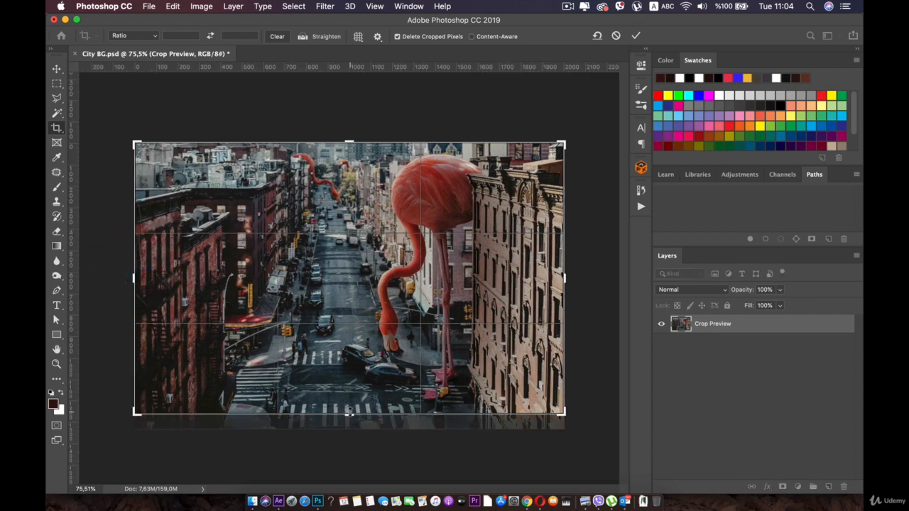
drag(349, 414, 350, 410)
double_click(378, 267)
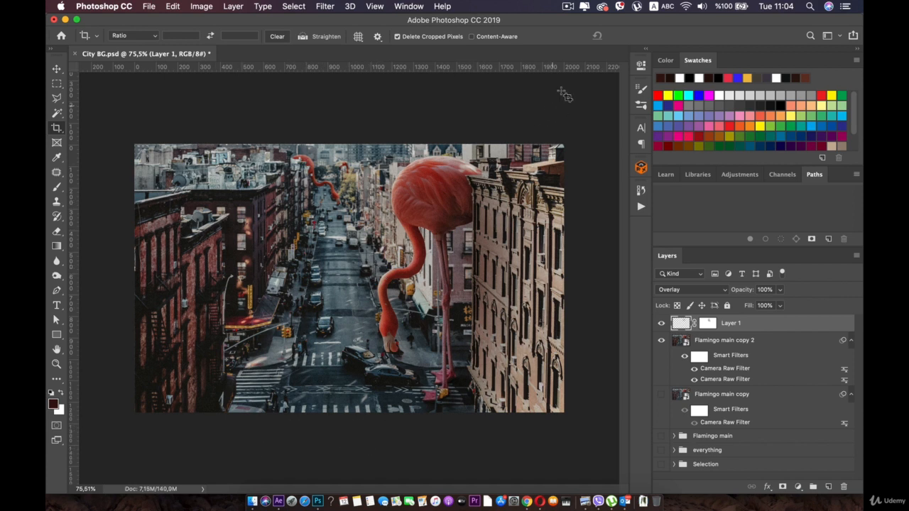
Start saving a copy of the composite in the Photoshop super beast course folder with JPEG as the format.
click(148, 6)
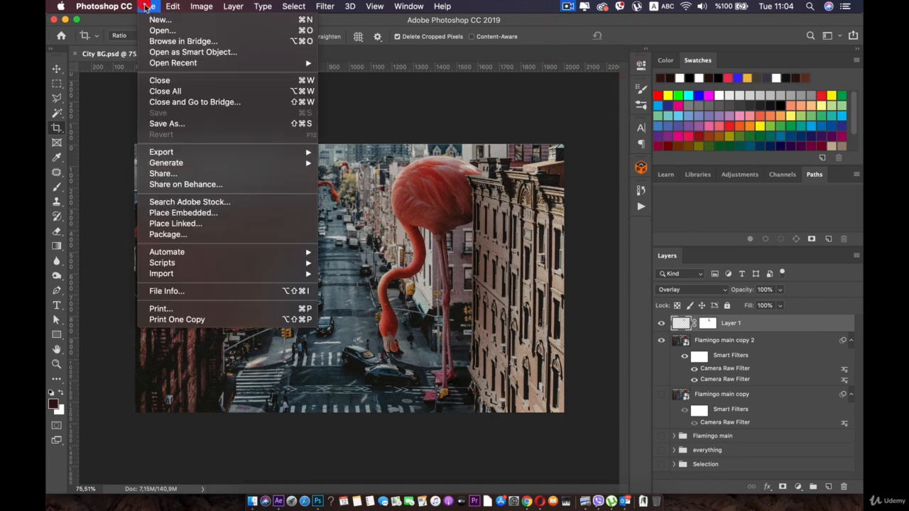
click(182, 125)
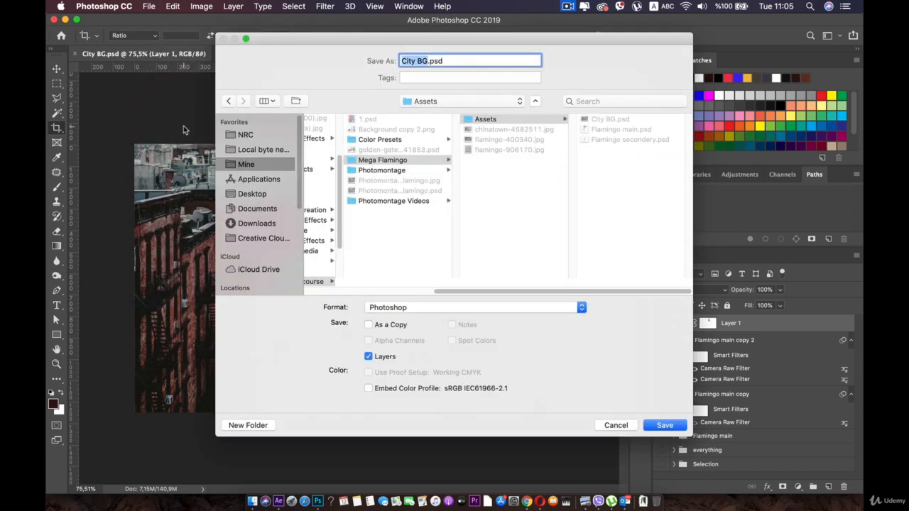
click(373, 223)
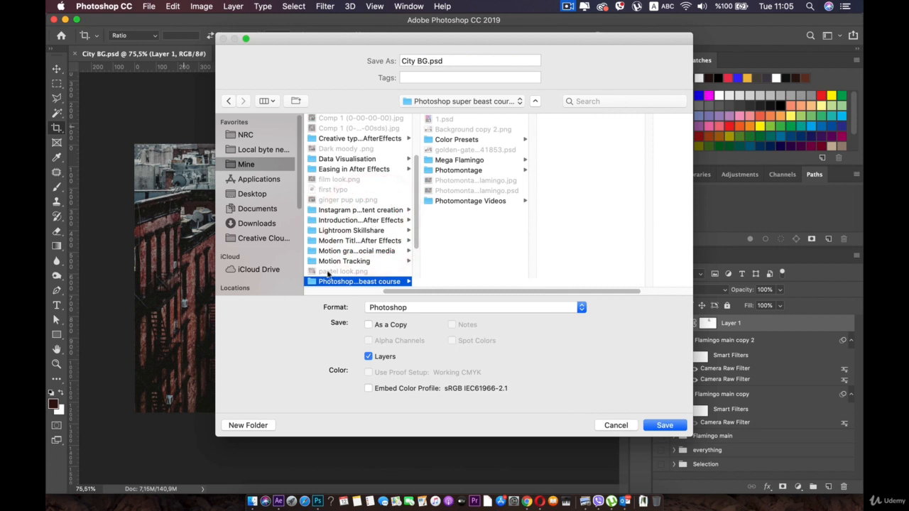
click(450, 224)
click(394, 308)
click(389, 378)
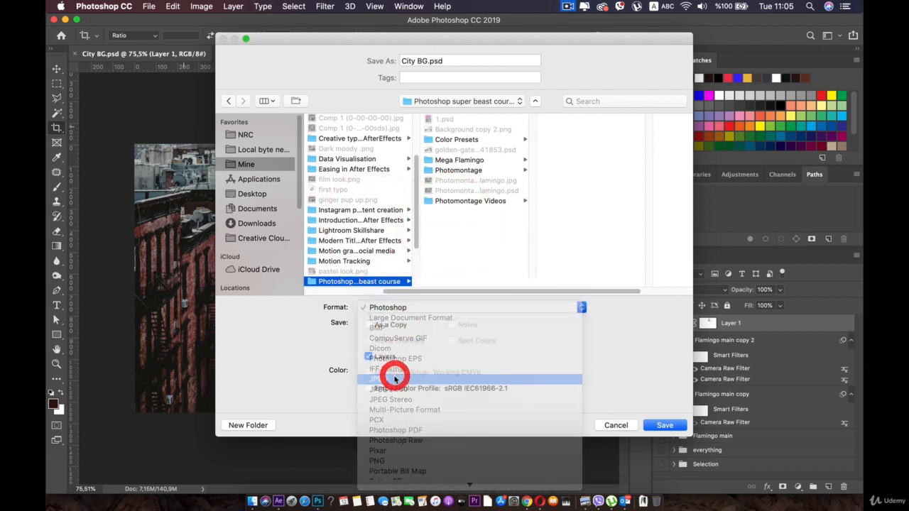
Replace the JPEG copy's file name with one starting with "Mega".
triple_click(412, 61)
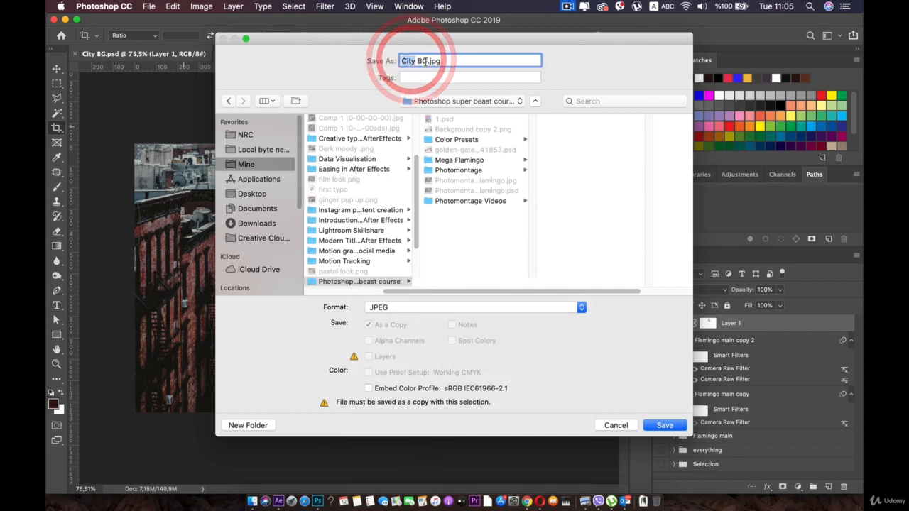
click(362, 64)
text(Mega)
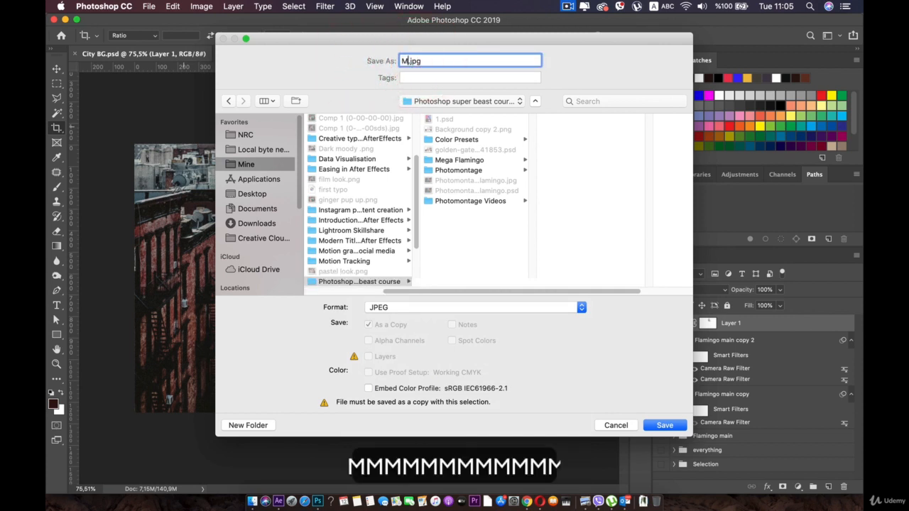